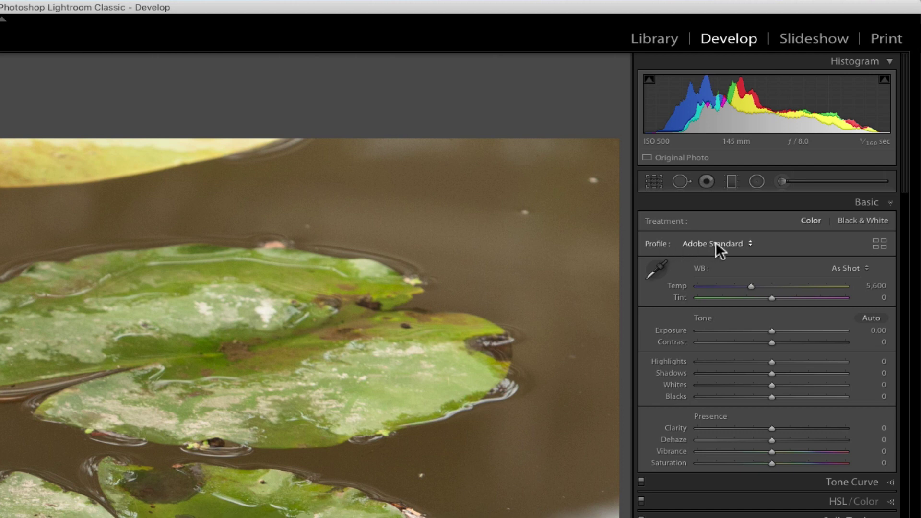
Apply the Adobe Color profile to the water lily photo from the Profile Browser.
left_click(715, 242)
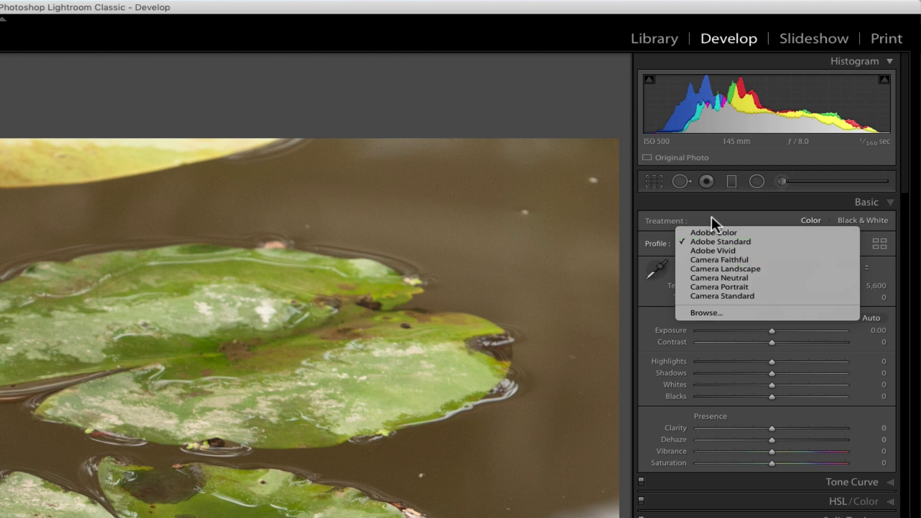
left_click(712, 218)
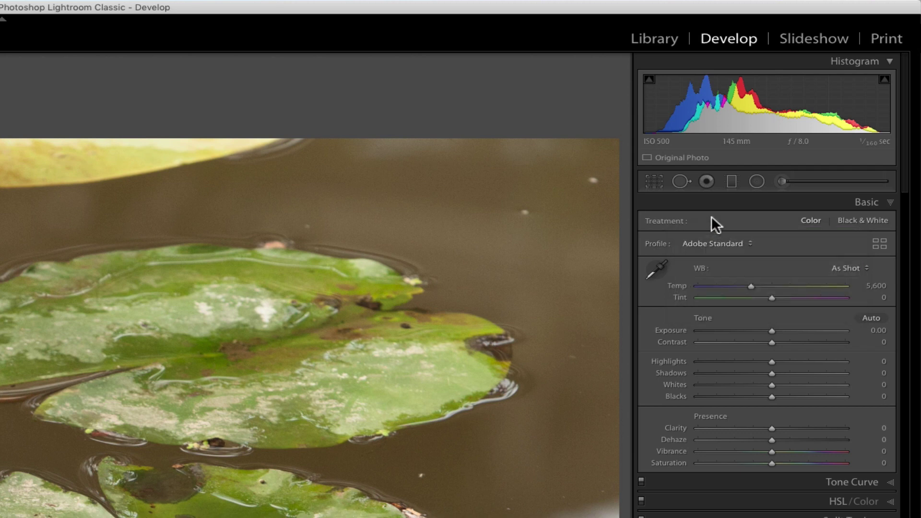
left_click(879, 243)
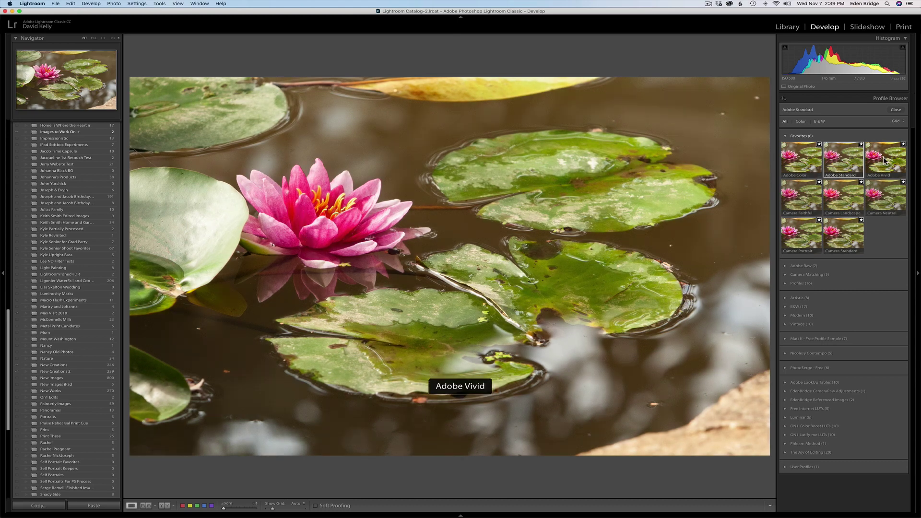
left_click(801, 162)
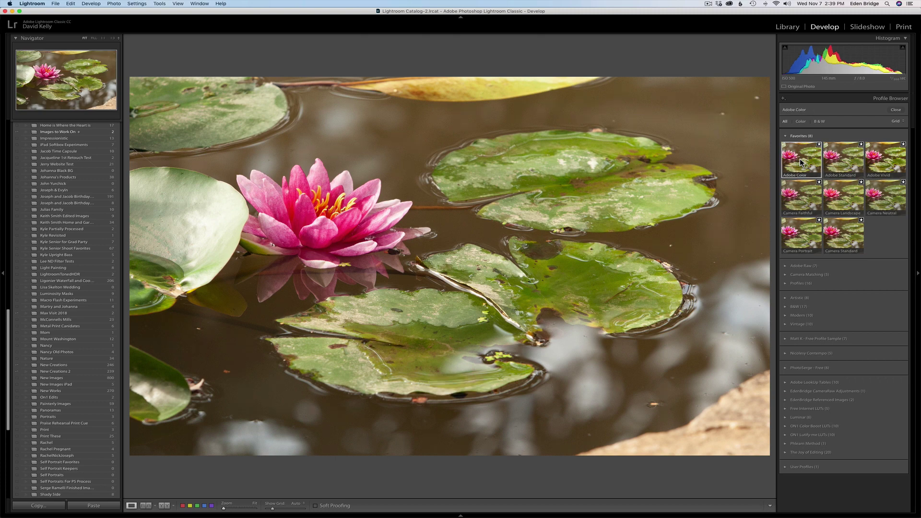
left_click(900, 111)
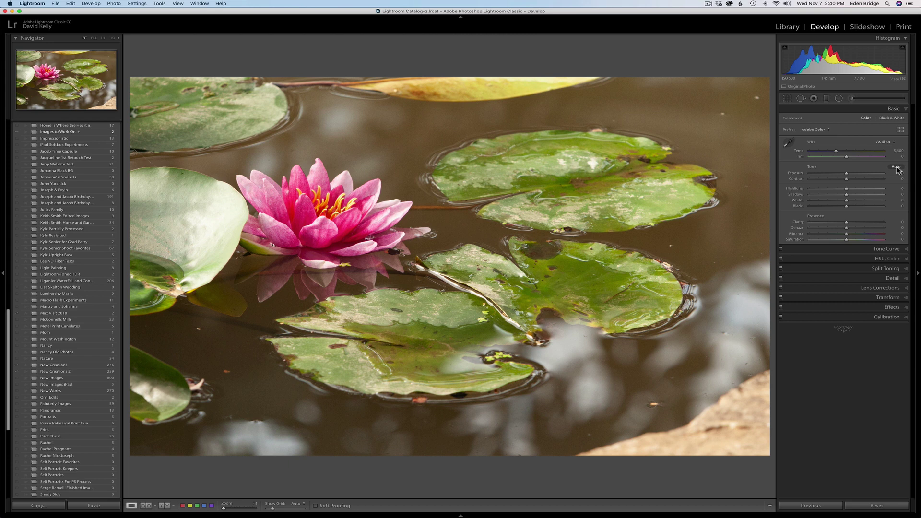
Apply Auto tone, and adjust Shadows to +78, Exposure to -0.10, Whites to +28 and Vibrance to +11.
left_click(897, 168)
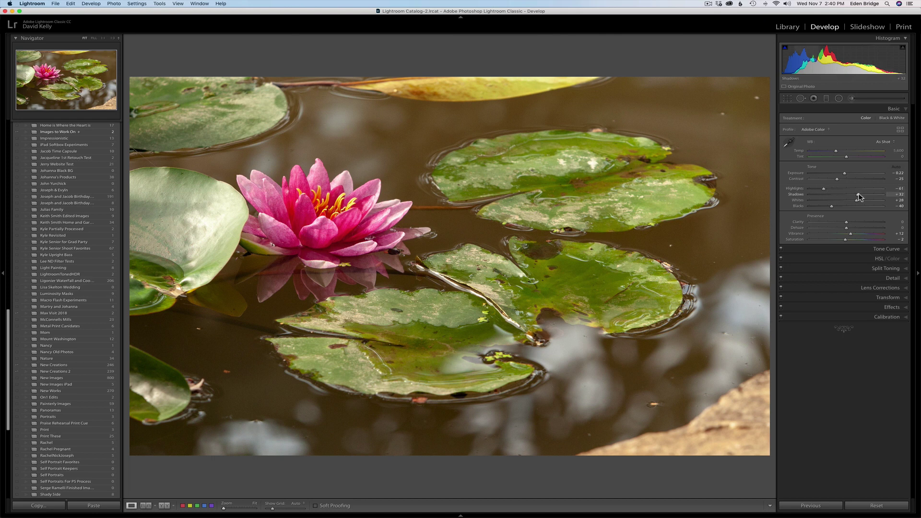
left_click_drag(859, 197, 874, 194)
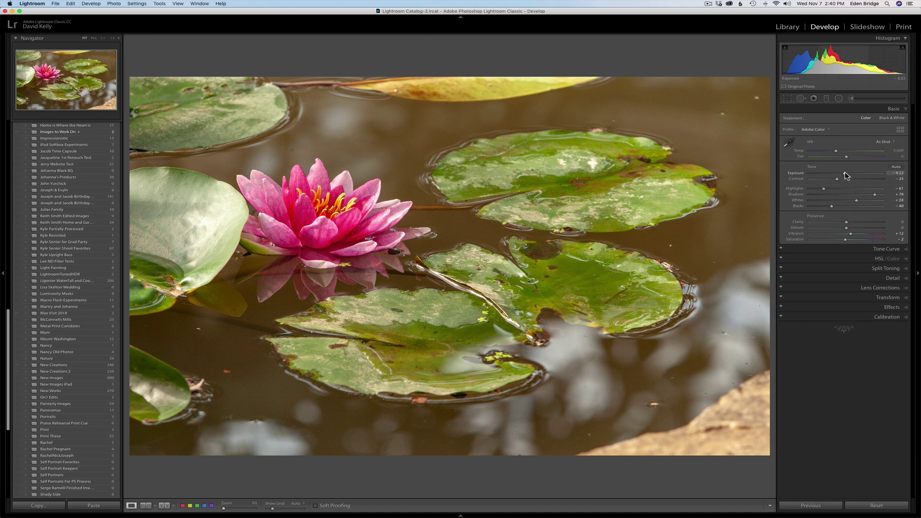
left_click_drag(845, 172, 845, 172)
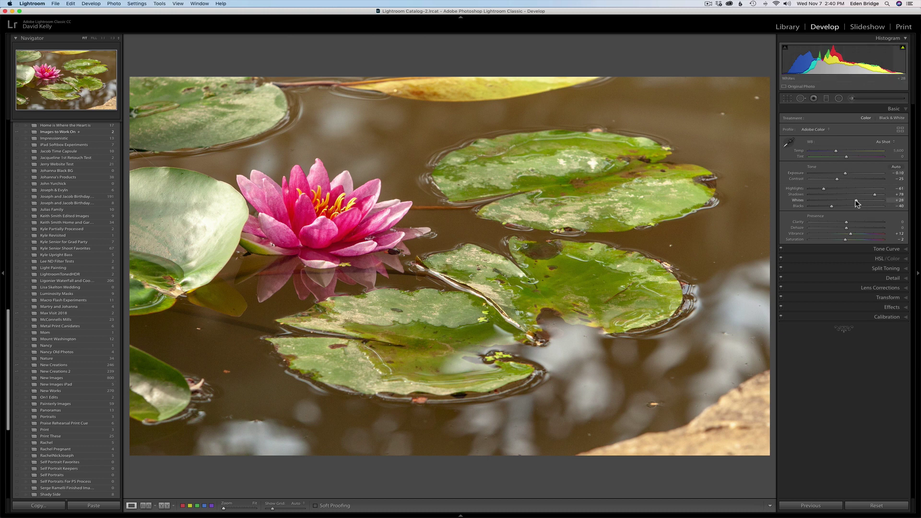
left_click_drag(856, 200, 857, 200)
mouse_move(852, 233)
left_mouse_down()
mouse_move(865, 233)
mouse_move(852, 233)
left_mouse_up()
Examine the flower, water and lily pads close up for distracting specks and noise.
left_click(430, 205)
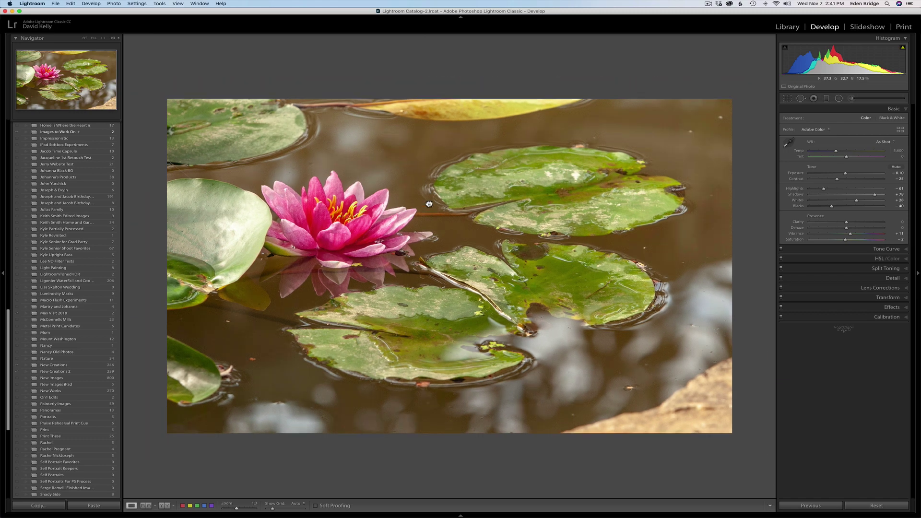
left_click(415, 215)
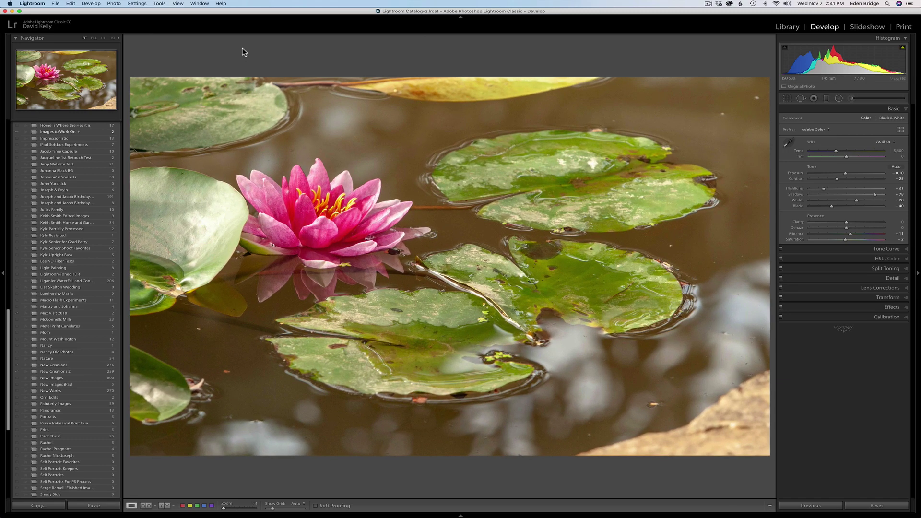
left_click(506, 183)
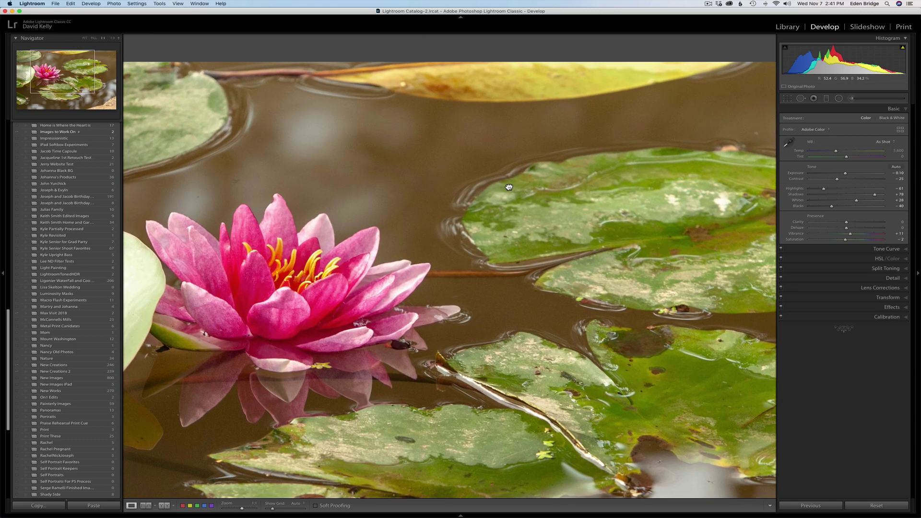
left_click(507, 184)
left_click(509, 186)
left_click_drag(348, 236, 411, 209)
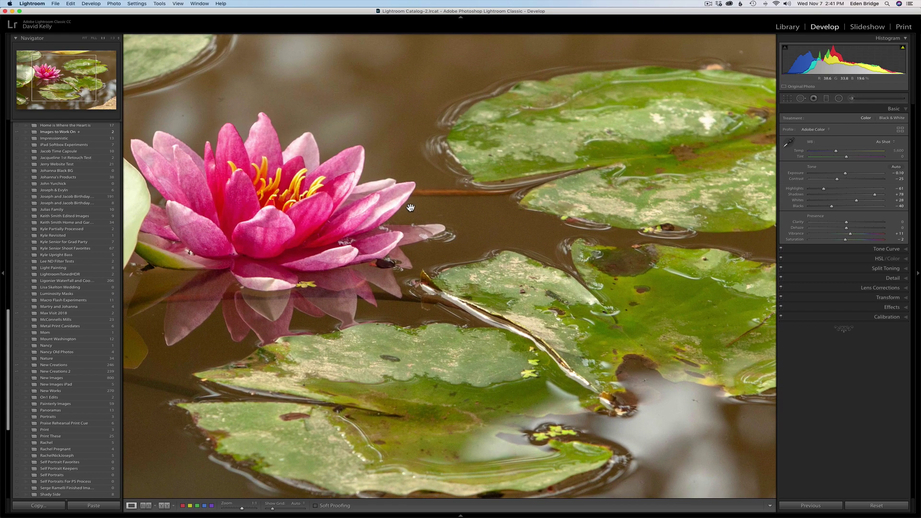
left_click(411, 208)
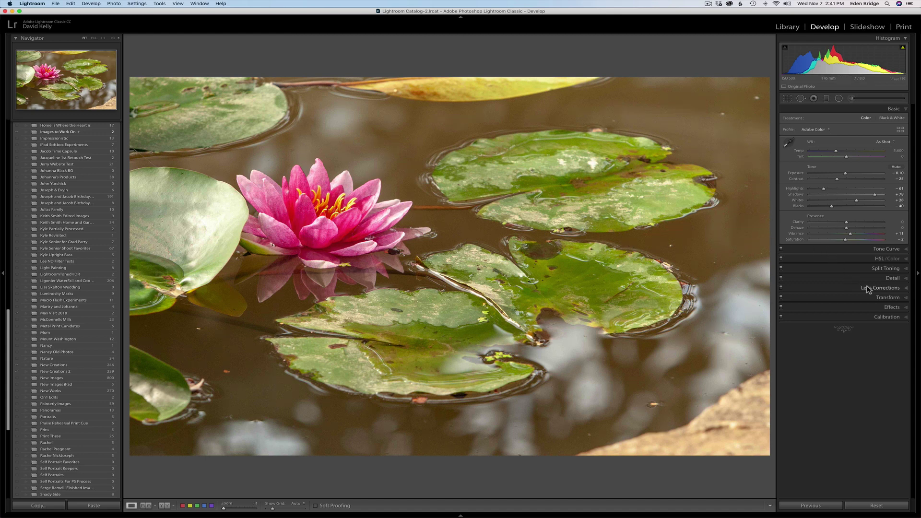
Check the Detail noise reduction settings and reduce Whites to +25.
left_click(892, 278)
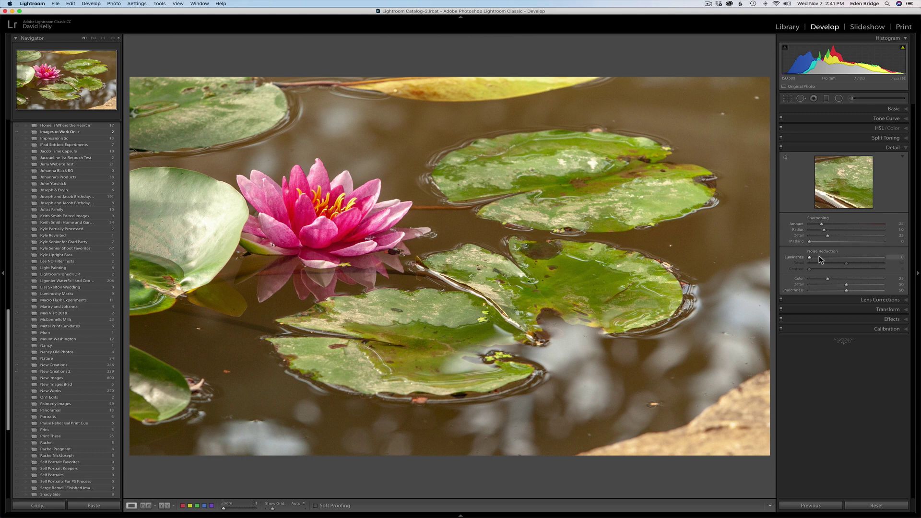
left_click(885, 148)
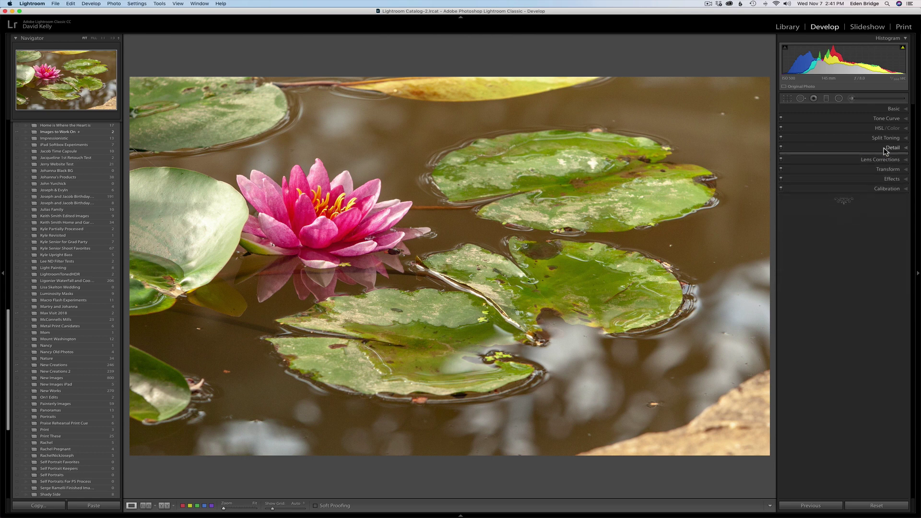
left_click(878, 110)
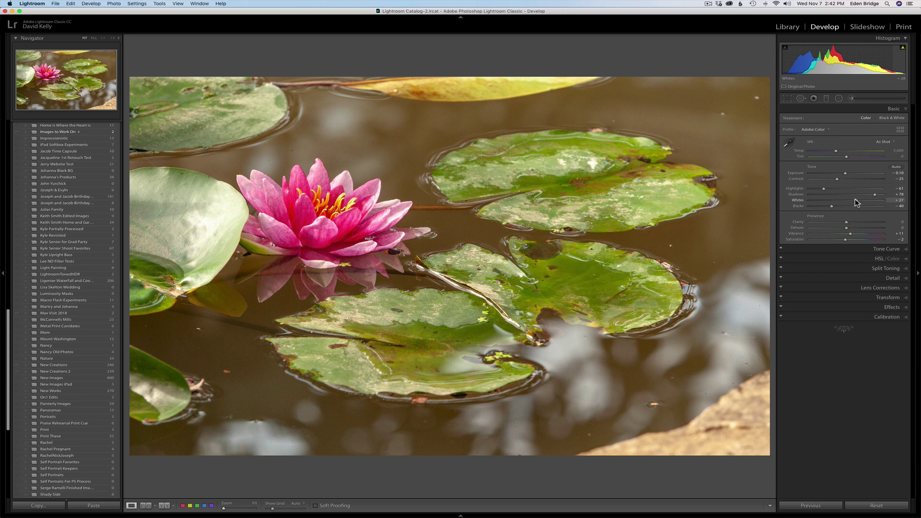
left_click_drag(856, 199, 855, 200)
Send a copy with Lightroom adjustments to Adobe Photoshop CC 2018 as a 16-bit ProPhoto RGB TIFF without compression.
right_click(511, 245)
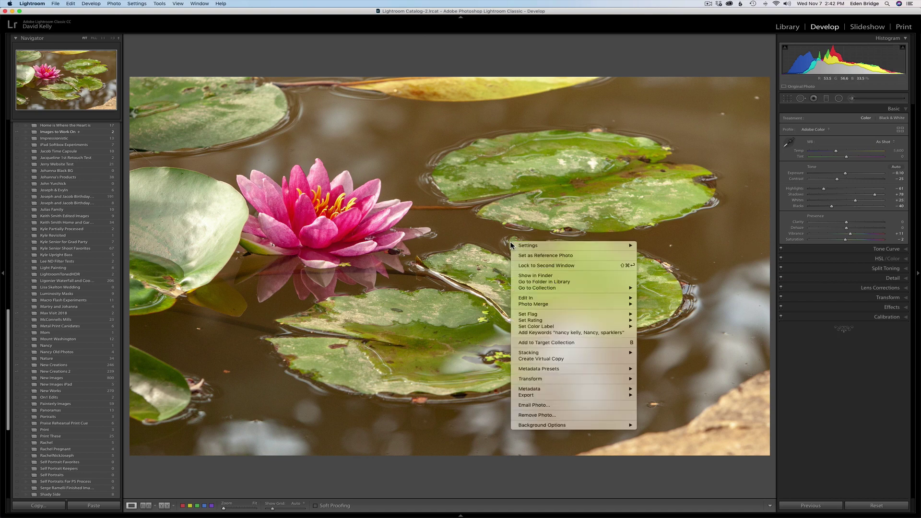
mouse_move(545, 298)
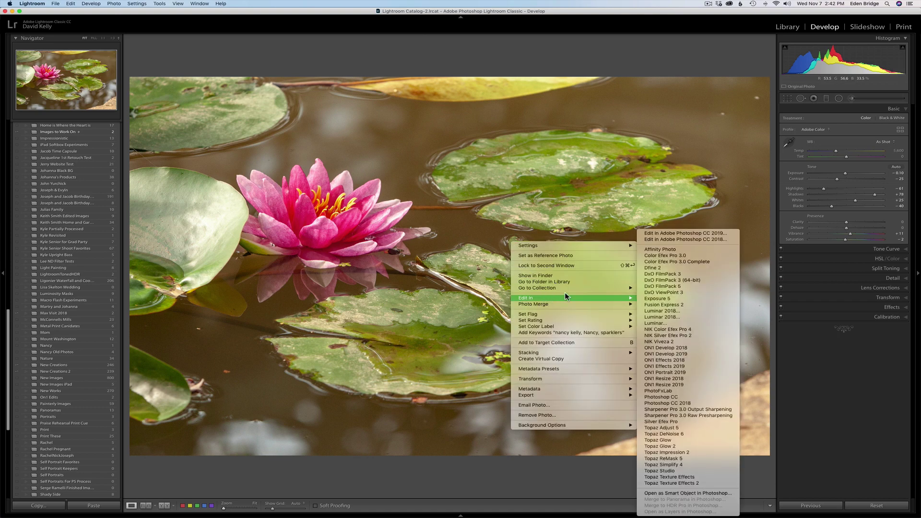
left_click(683, 239)
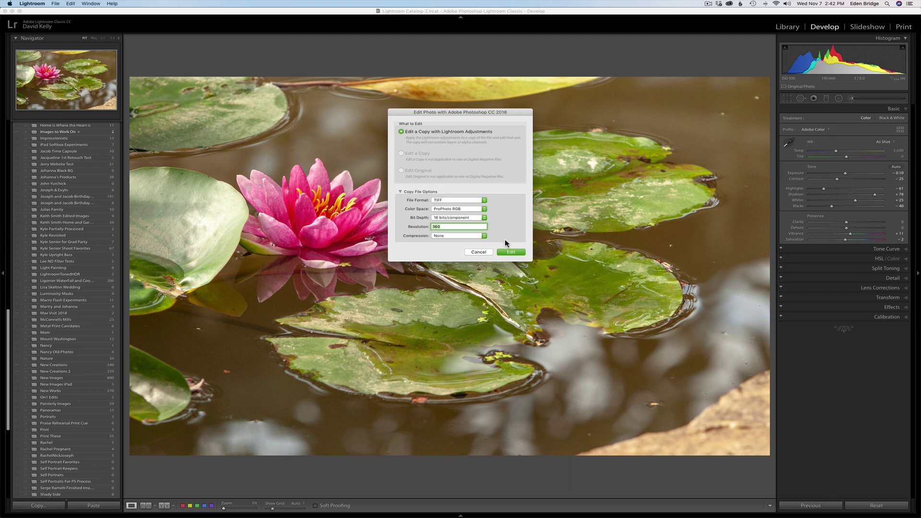
left_click(512, 252)
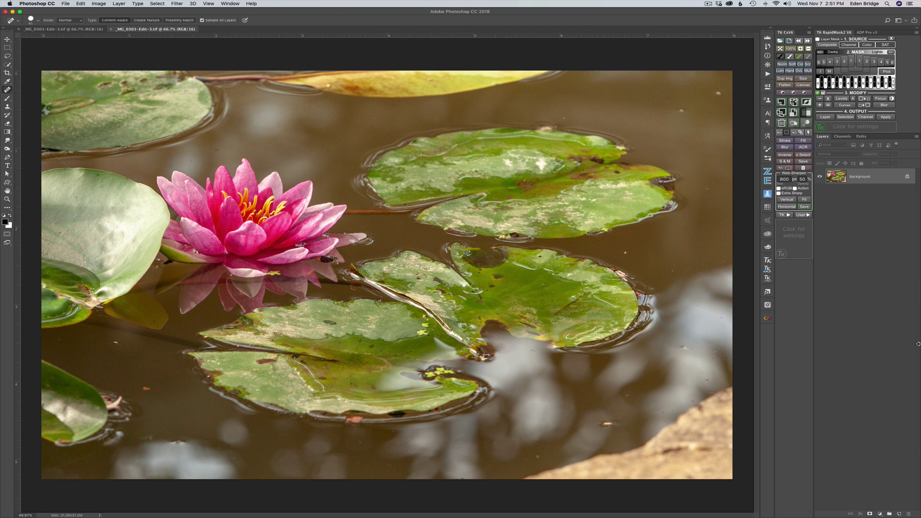
Add a new layer above the background and heal the small blemishes on the lily pad in the centre.
left_click(900, 514)
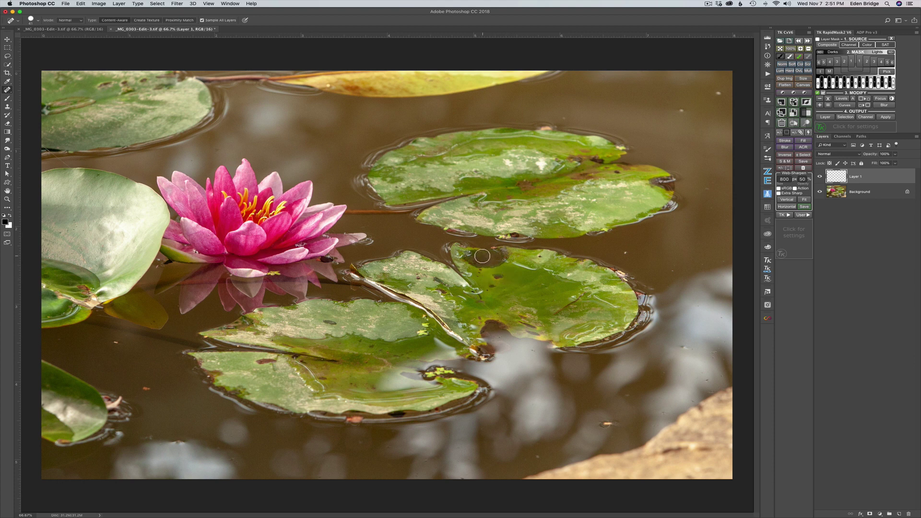
left_click_drag(494, 277, 501, 278)
left_click(499, 277)
left_click(491, 287)
left_click(489, 290)
Heal the floating specks in the water above and to the right of the lily pads.
left_click(681, 110)
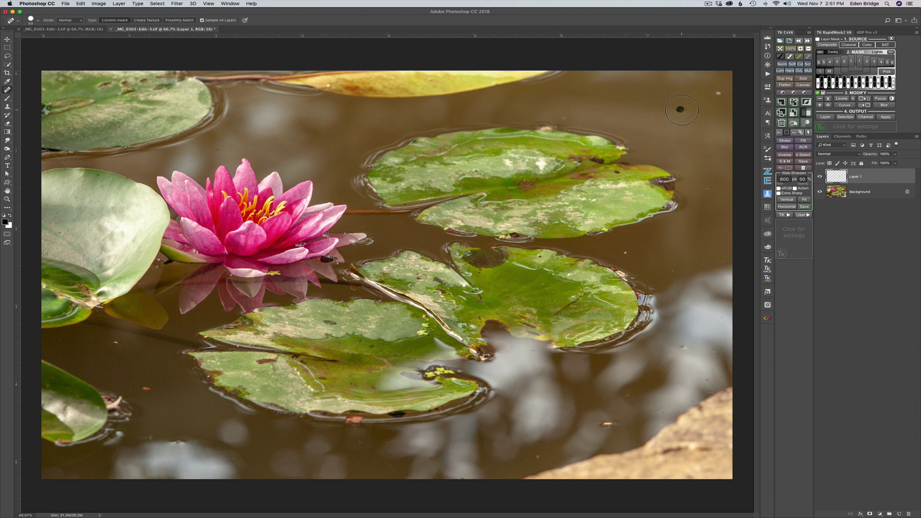
left_click(718, 92)
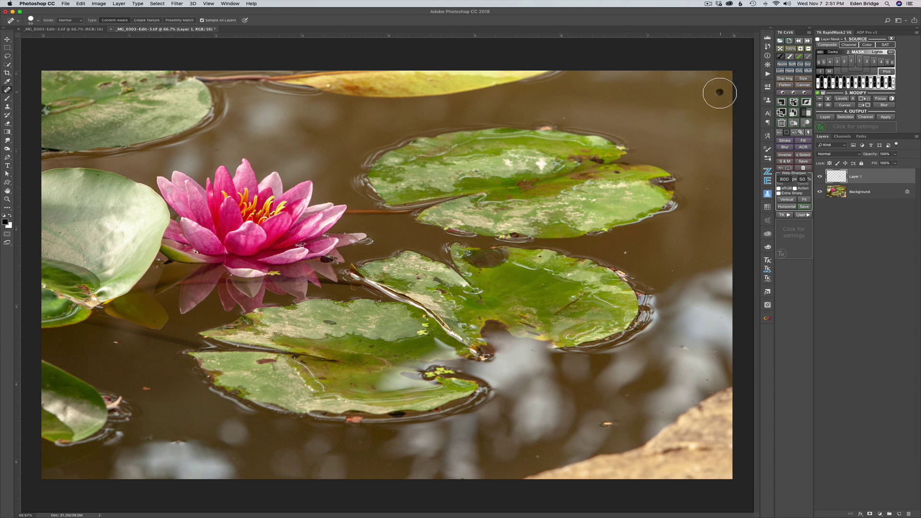
left_click(708, 188)
left_click(710, 182)
left_click(626, 253)
left_click(673, 272)
left_click(683, 348)
left_click(717, 320)
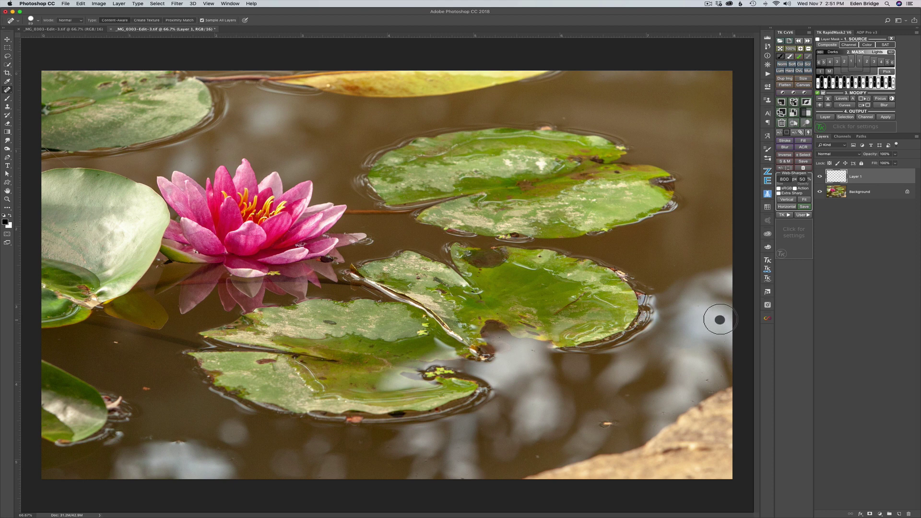
left_click(707, 380)
left_click(720, 376)
Heal the debris and specks in the water beside the rock and along the photo's lower edge.
left_click(609, 422)
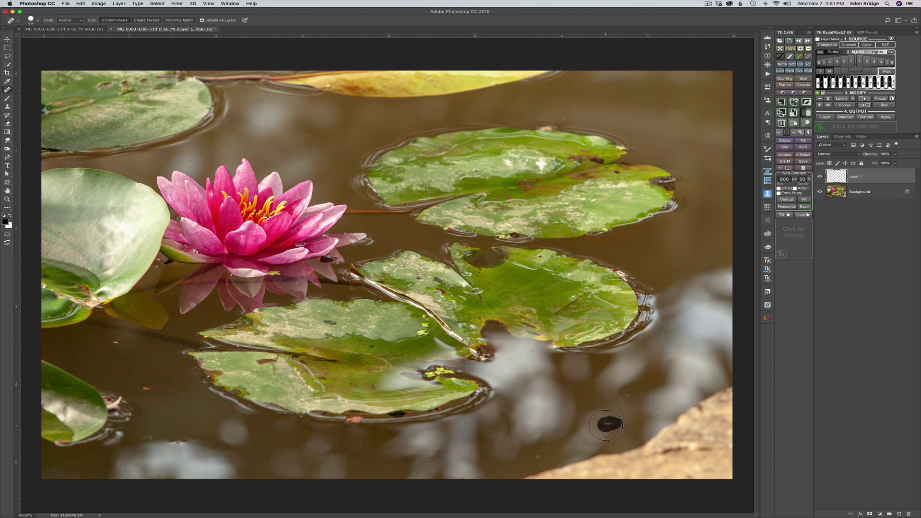
left_click(661, 411)
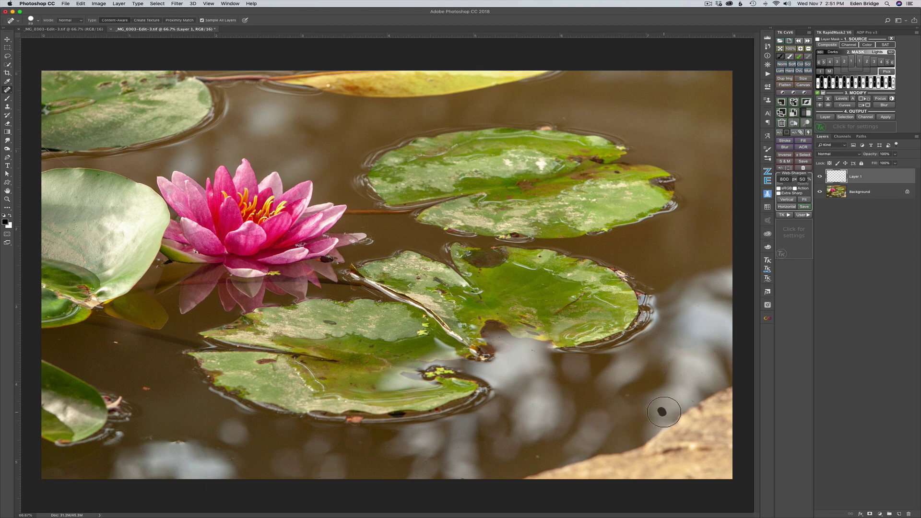
left_click(693, 401)
left_click(537, 457)
left_click(538, 445)
left_click(527, 459)
left_click(627, 396)
left_click(596, 405)
left_click(425, 461)
left_click(389, 446)
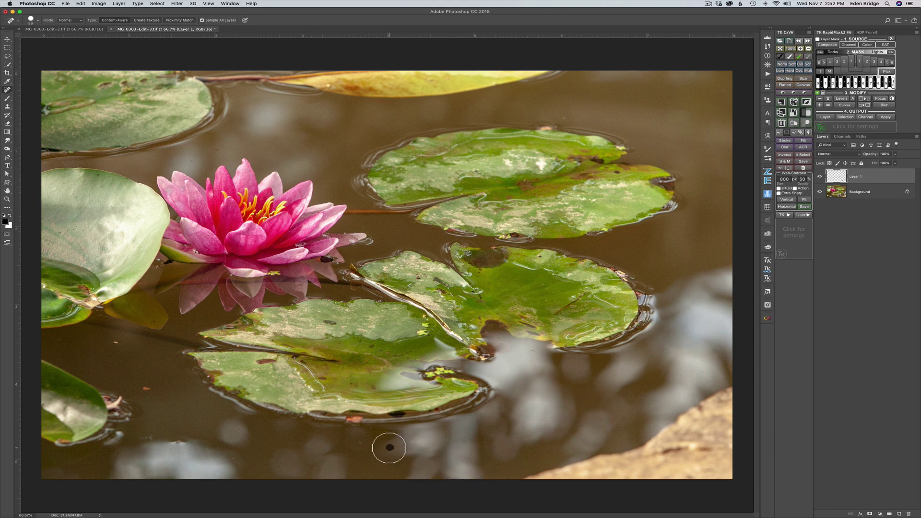
left_click(416, 474)
left_click(389, 464)
Heal the specks in the lower-left water and at the tip of the small leaf there.
left_click(231, 459)
left_click(218, 449)
left_click_drag(180, 442, 184, 441)
left_click(152, 435)
left_click(145, 387)
left_click(115, 342)
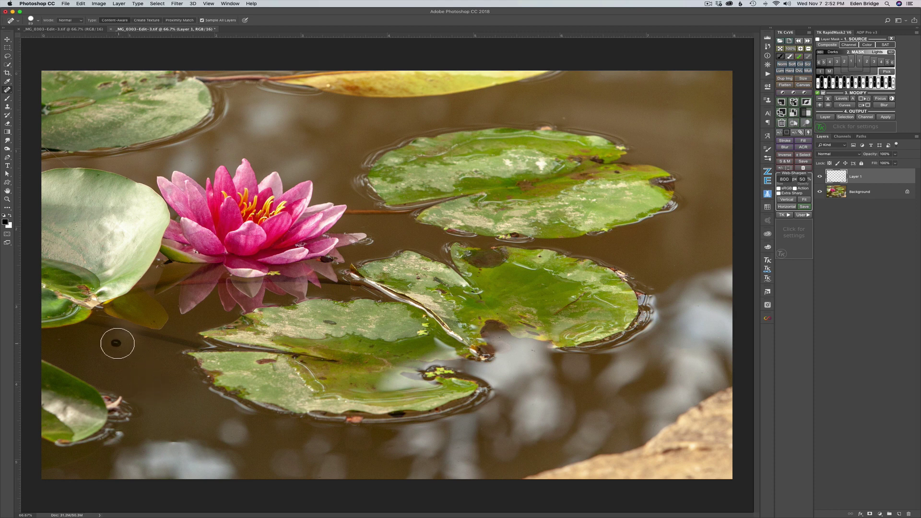
left_click(59, 341)
left_click(126, 336)
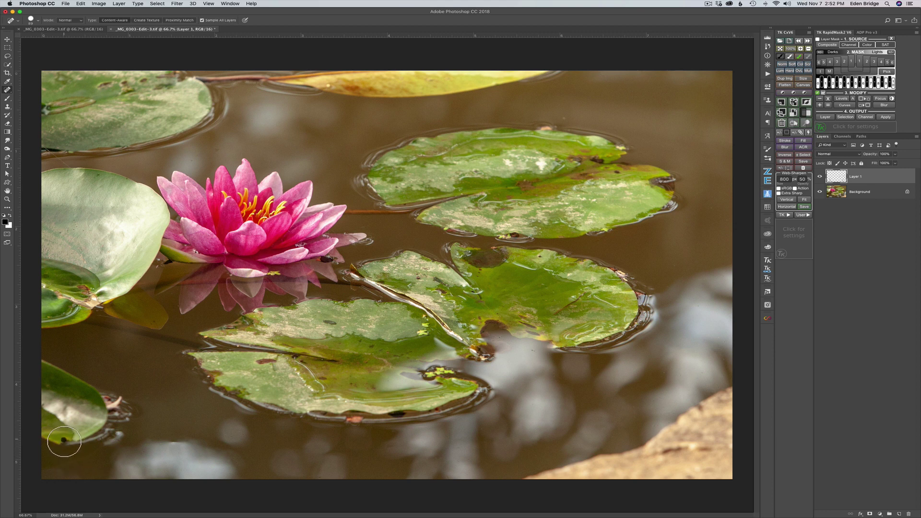
left_click(64, 442)
Heal the brown debris on the large leaf left of the flower, undo the last stroke, and retouch the speck beneath the petals.
left_click(81, 286)
left_click_drag(85, 290, 88, 292)
left_click(87, 290)
key("super+z")
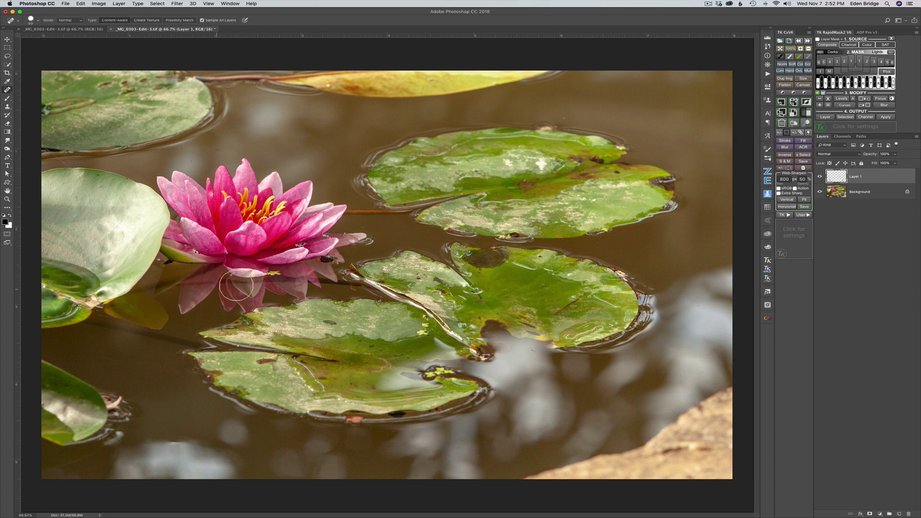
left_click(195, 251)
Heal the dark debris beside the flower's lower petals and the brown spots on the nearby lily pads.
key("super+plus")
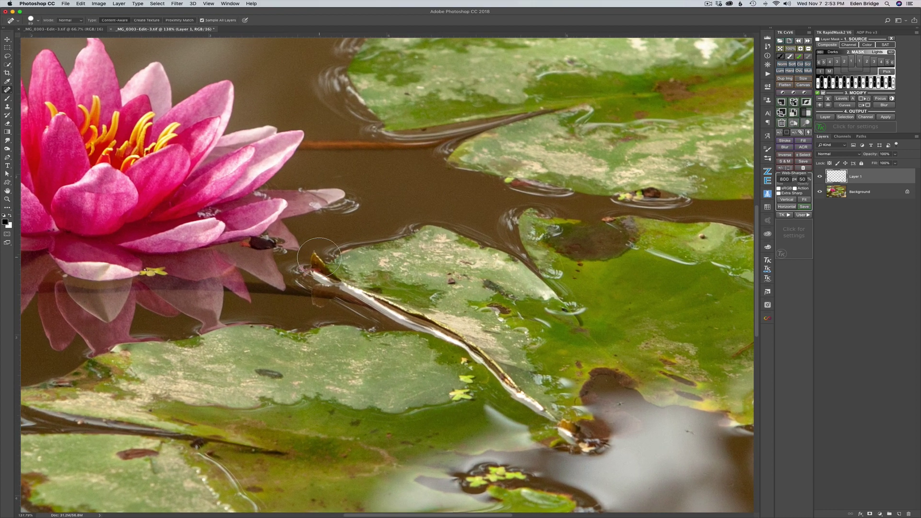
mouse_move(266, 245)
left_mouse_down()
mouse_move(254, 244)
mouse_move(286, 240)
mouse_move(247, 243)
mouse_move(269, 240)
mouse_move(283, 251)
left_mouse_up()
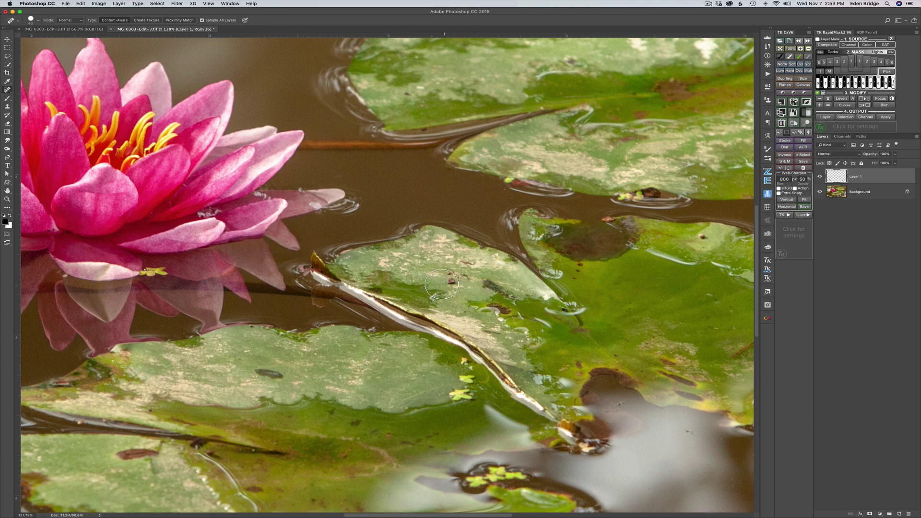
mouse_move(450, 281)
left_mouse_down()
mouse_move(449, 270)
mouse_move(471, 264)
mouse_move(456, 277)
left_mouse_up()
left_click(579, 365)
left_click(581, 367)
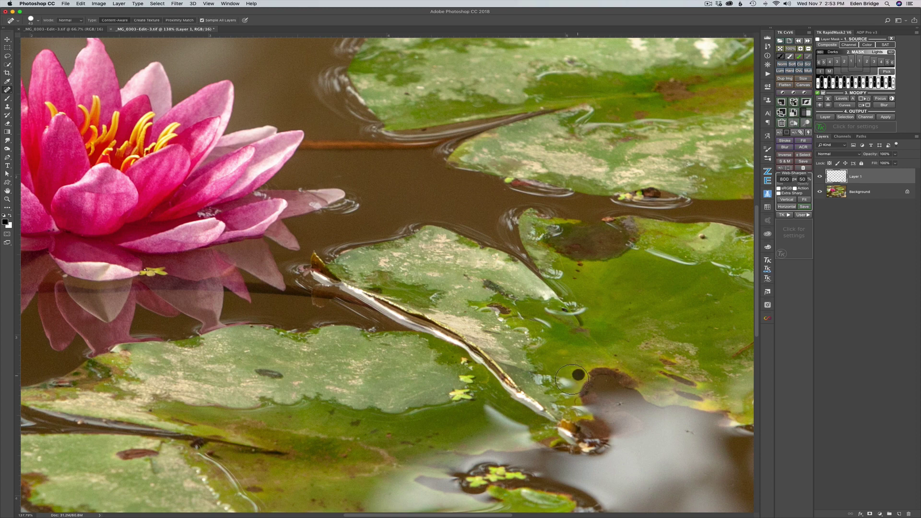
left_click_drag(283, 375, 262, 373)
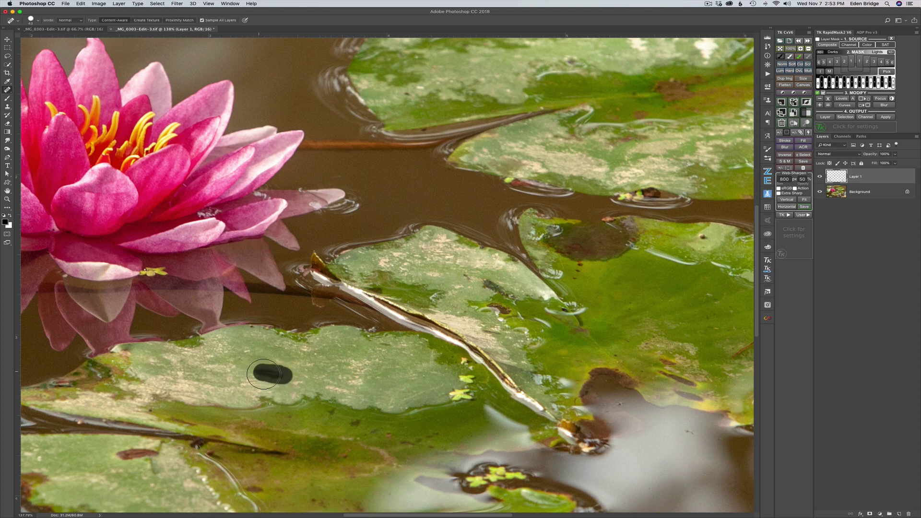
left_click(251, 327)
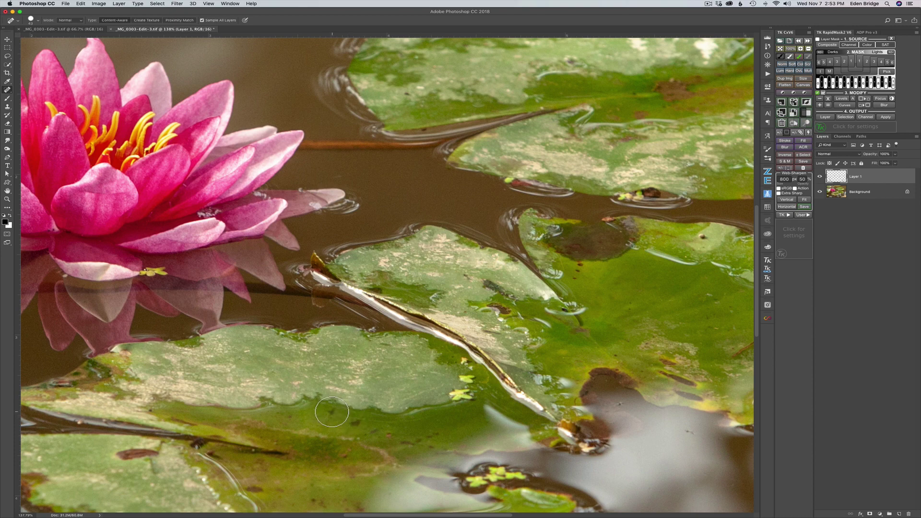
Heal the dark specks across the middle and outer part of the lily pad below the flower.
left_click(331, 411)
left_click(356, 423)
left_click(373, 429)
left_click(365, 429)
left_click(376, 431)
left_click(402, 442)
left_click(430, 436)
left_click(431, 447)
left_click(471, 436)
Heal the reddish-brown spot and the remaining specks on the lower lobe of the lily pad below the flower.
left_click(289, 417)
left_click(152, 453)
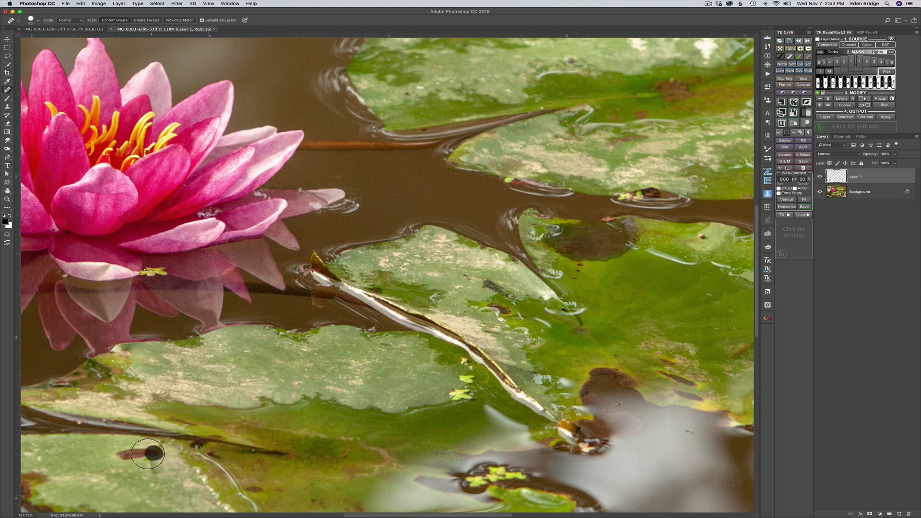
left_click(153, 468)
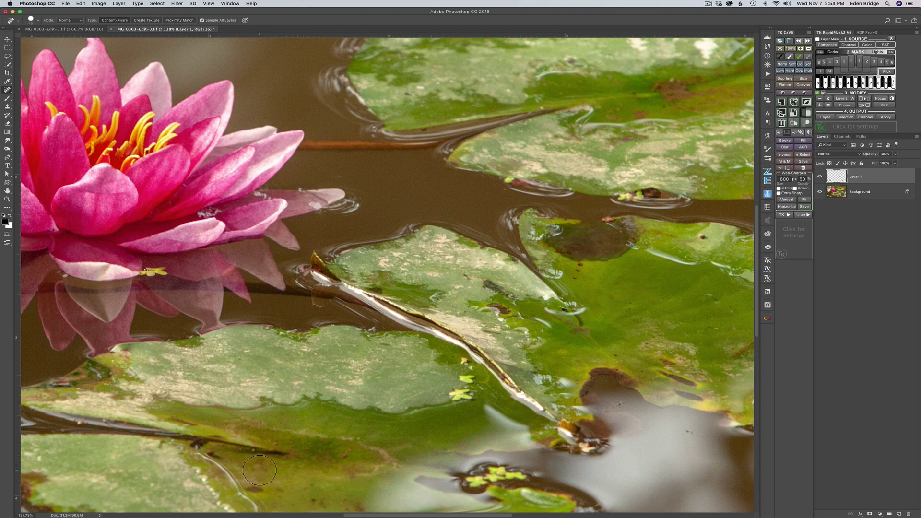
left_click(255, 490)
left_click(254, 492)
left_click(310, 499)
left_click(374, 479)
Heal the blemishes on the green area near the lower lily pad's front edge.
scroll(370, 479, "down", 5)
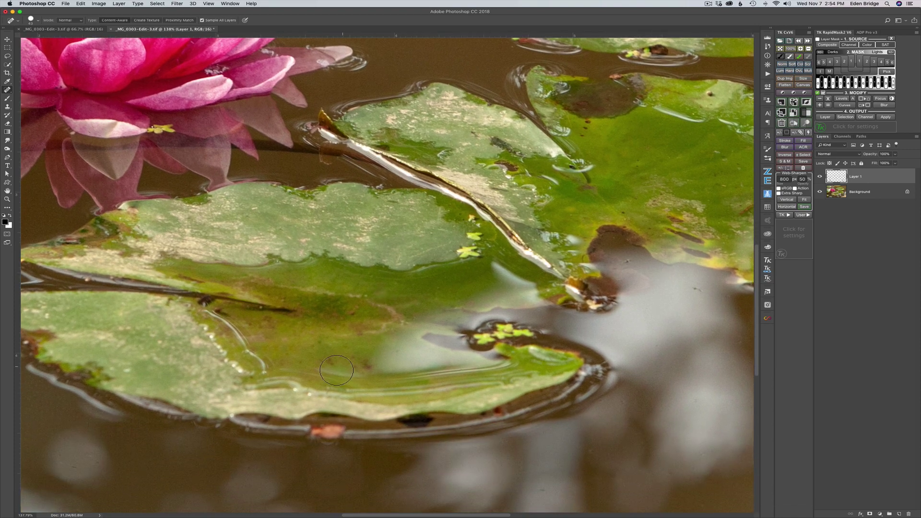
left_click(326, 363)
left_click(352, 368)
left_click_drag(364, 363, 370, 367)
left_click(352, 359)
left_click(319, 342)
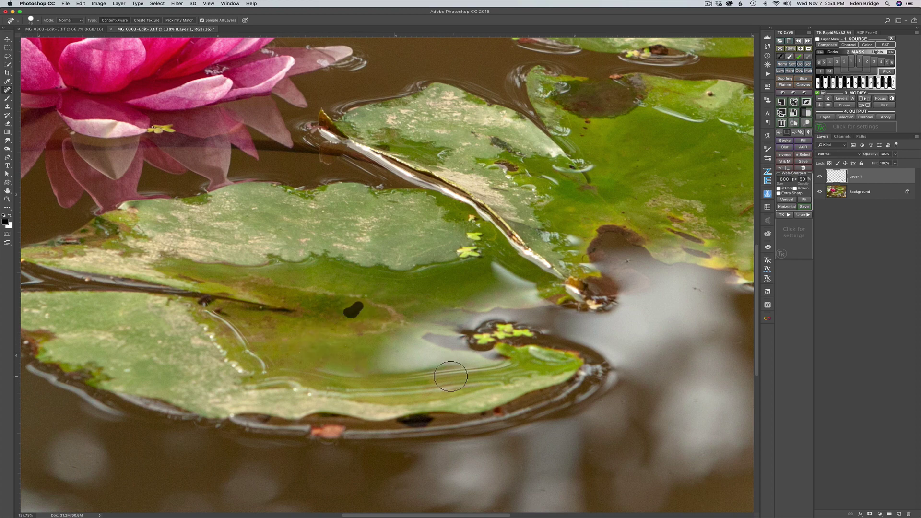
Heal the reddish debris on the lower lily pad's front rim and the specks in the water below it.
left_click(331, 431)
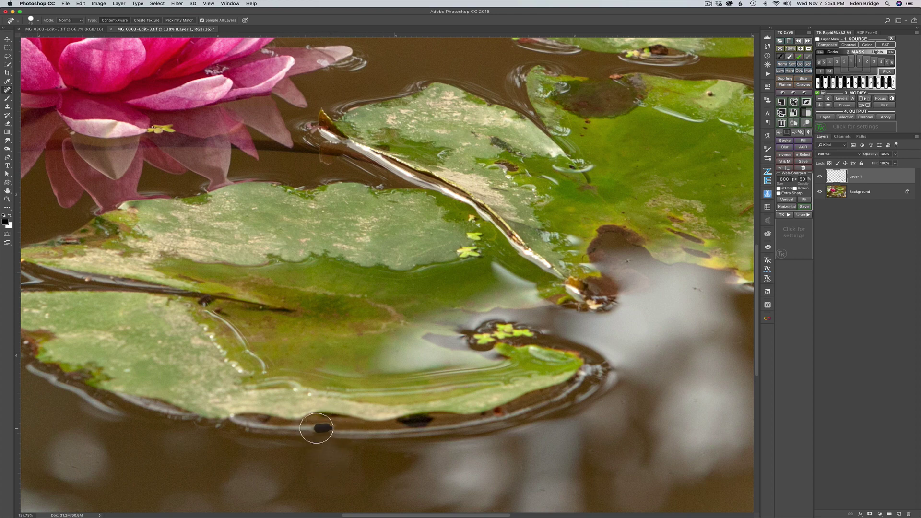
left_click_drag(319, 430, 329, 431)
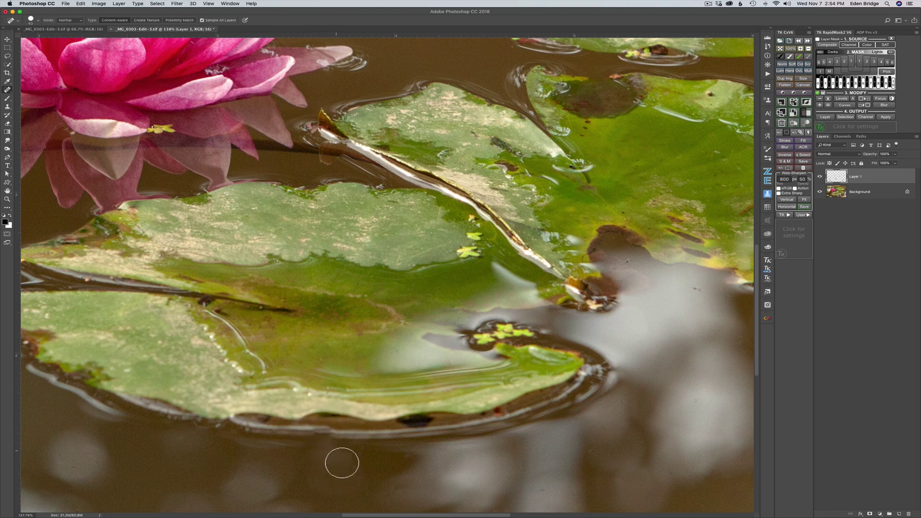
left_click(589, 451)
left_click_drag(541, 489, 547, 485)
Heal the specks in the reflective water between the two lower lily pads and the rock.
left_click_drag(625, 400, 361, 405)
left_click(434, 294)
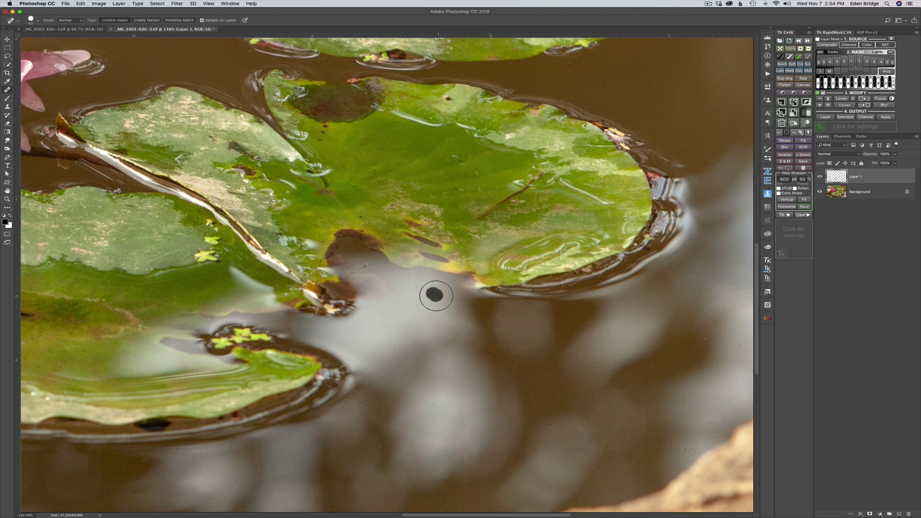
left_click(363, 265)
left_click(499, 314)
left_click(477, 346)
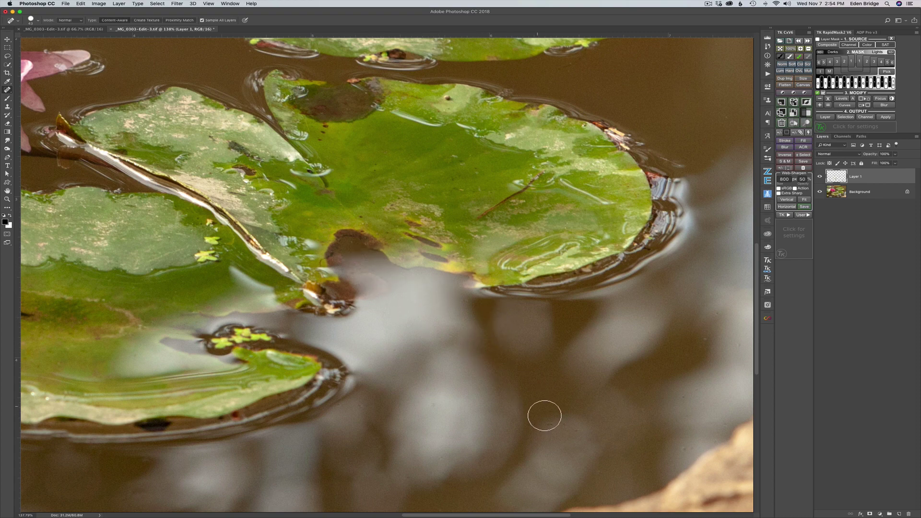
left_click(548, 425)
left_click(574, 431)
left_click(685, 450)
Heal the specks in the water reflections above the rock and along the photo's right edge.
left_click_drag(654, 376, 438, 341)
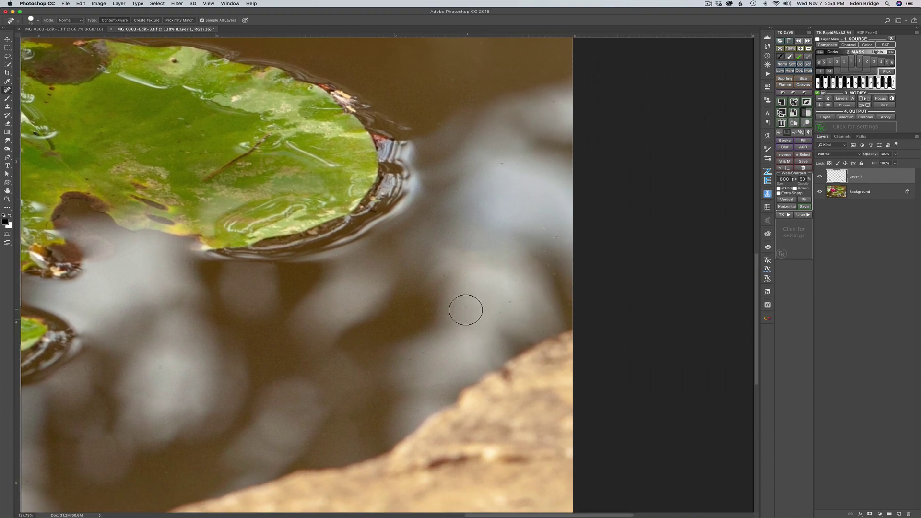
left_click(465, 307)
left_click(511, 304)
left_click(498, 312)
left_click(553, 275)
left_click(555, 237)
left_click(543, 228)
left_click(500, 163)
left_click(554, 102)
left_click(450, 387)
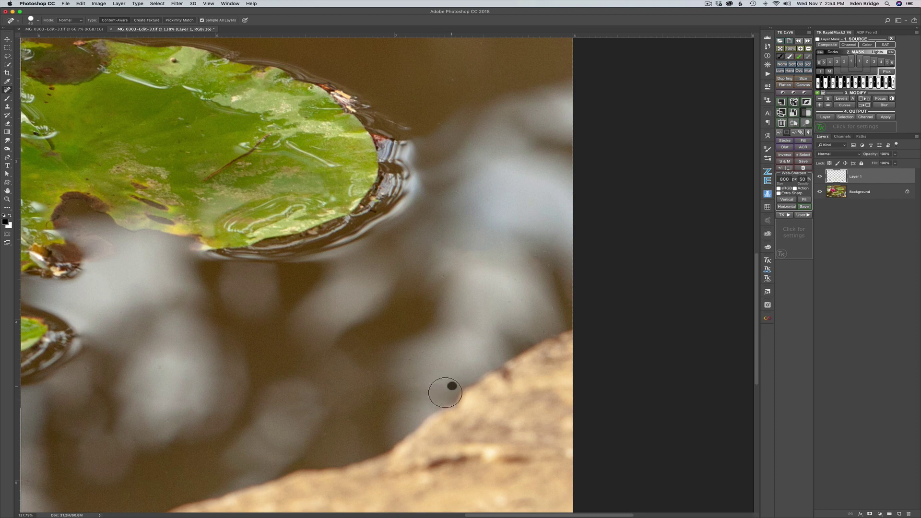
left_click(407, 359)
Heal the specks in the brown water to the right of the upper lily pads.
scroll(399, 323, "up", 6)
scroll(399, 323, "left", 2)
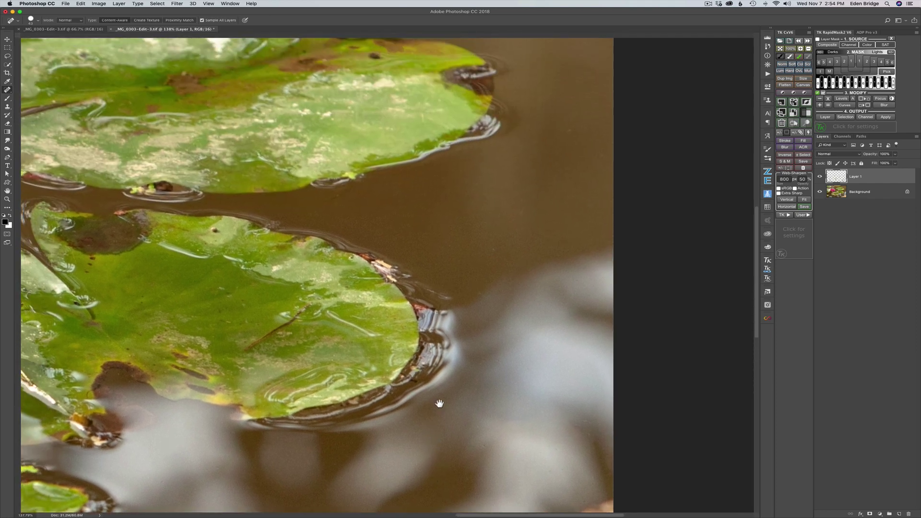
left_click(492, 249)
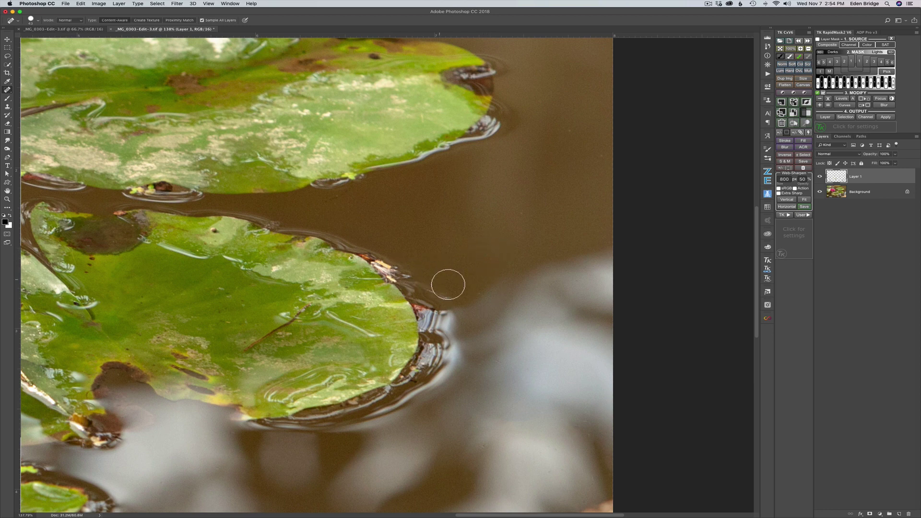
left_click(478, 294)
left_click(522, 212)
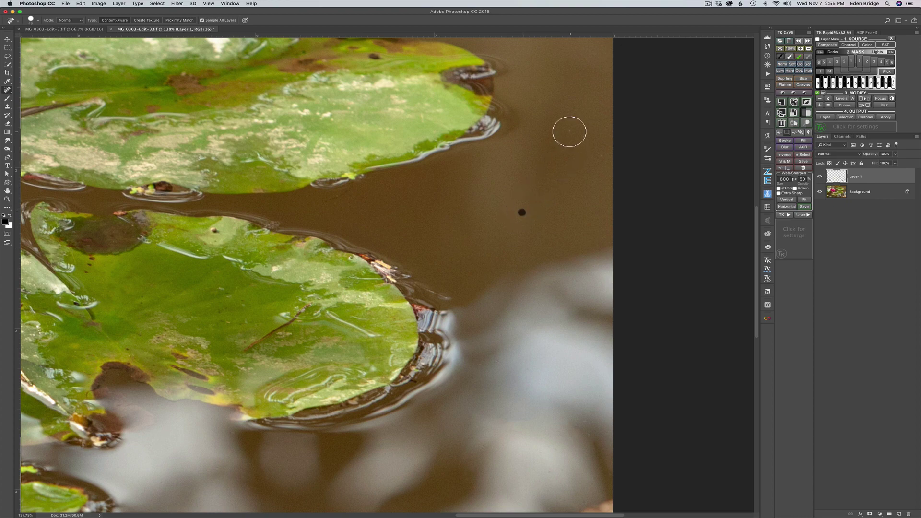
left_click(601, 157)
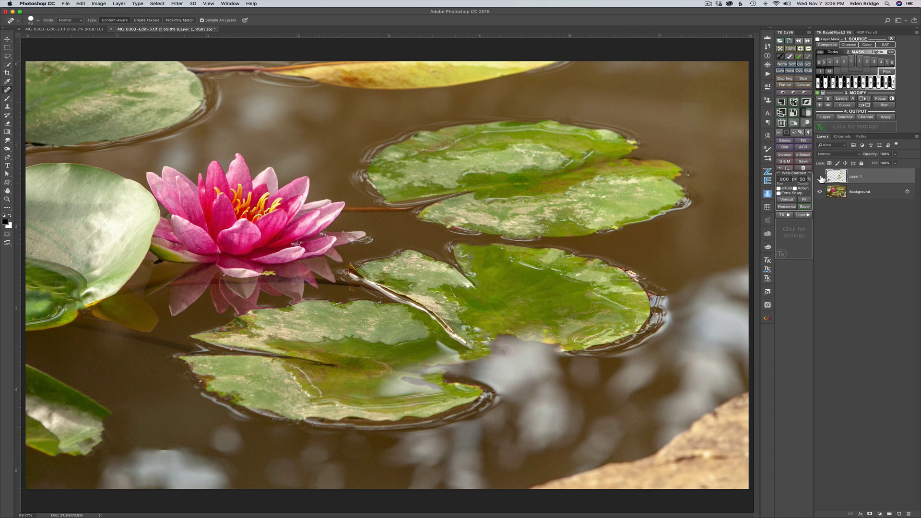
Toggle the visibility of Layer 1 repeatedly to compare the photo before and after the healing.
left_click(820, 177)
left_click(821, 177)
left_click(821, 178)
left_click(821, 177)
left_click(820, 178)
left_click(820, 178)
left_click(821, 179)
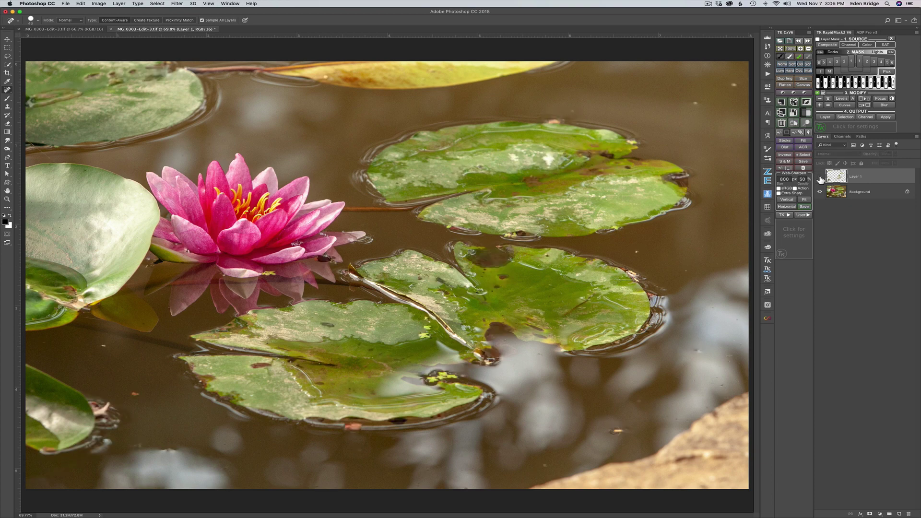
left_click(820, 179)
left_click(820, 179)
left_click(821, 178)
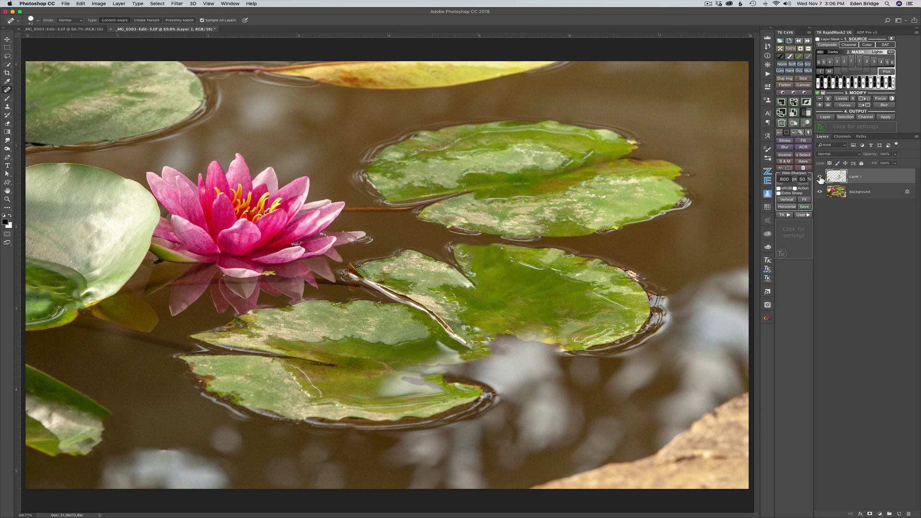
left_click(821, 179)
left_click(820, 178)
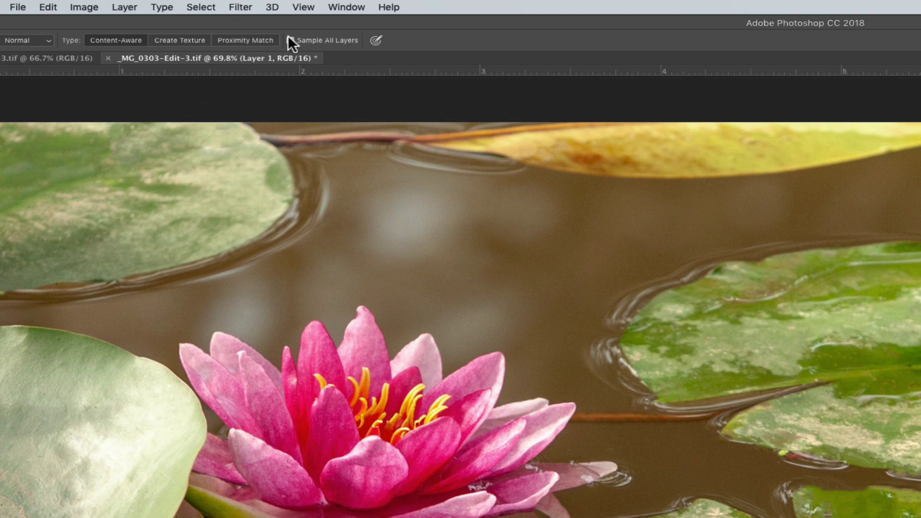
With Sample All Layers on, paint over the rock in the photo's lower-right corner with the Spot Healing Brush to remove it.
left_click(290, 40)
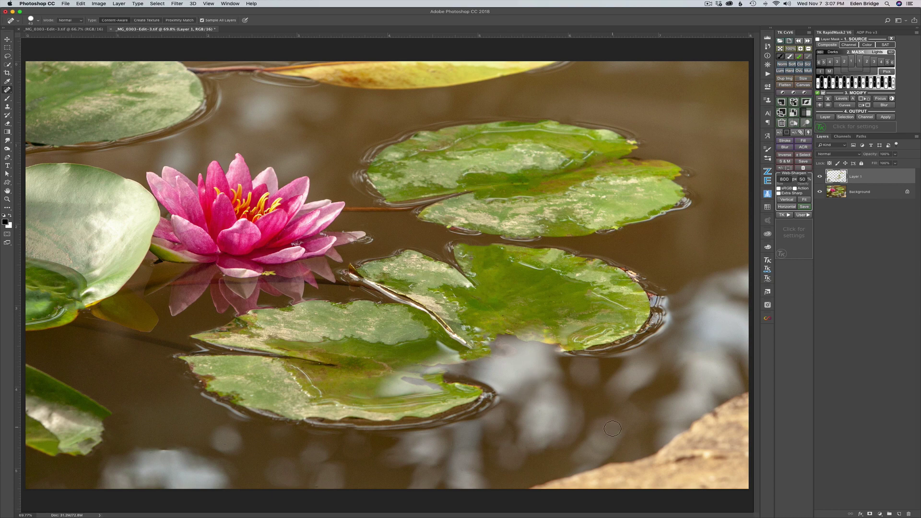
left_click_drag(613, 428, 667, 429)
mouse_move(563, 436)
left_mouse_down()
mouse_move(592, 440)
mouse_move(567, 437)
mouse_move(568, 449)
left_mouse_up()
mouse_move(554, 480)
left_mouse_down()
mouse_move(542, 476)
mouse_move(714, 469)
mouse_move(737, 420)
mouse_move(692, 436)
mouse_move(730, 411)
mouse_move(740, 380)
left_mouse_up()
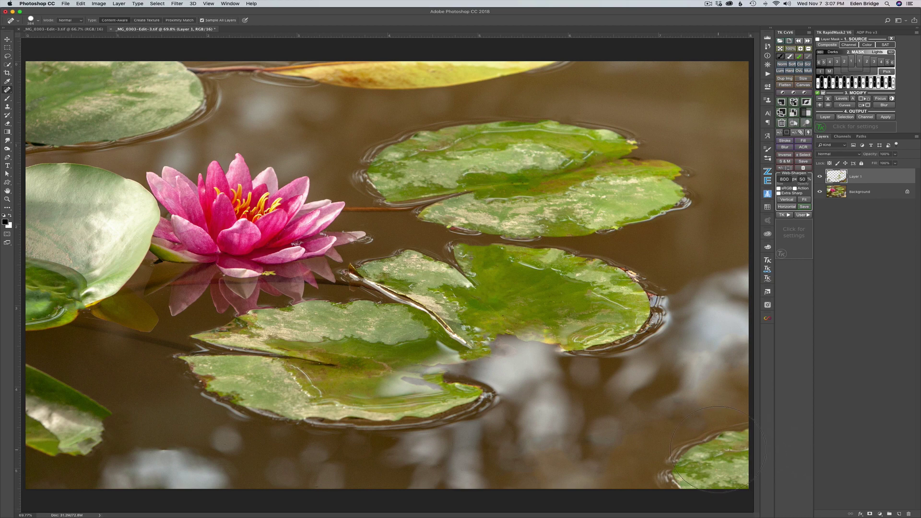
Heal away the lily pad fragment and the remaining traces in the photo's lower-right corner using a large brush.
mouse_move(731, 450)
left_mouse_down()
mouse_move(686, 466)
mouse_move(718, 473)
mouse_move(732, 466)
mouse_move(740, 434)
left_mouse_up()
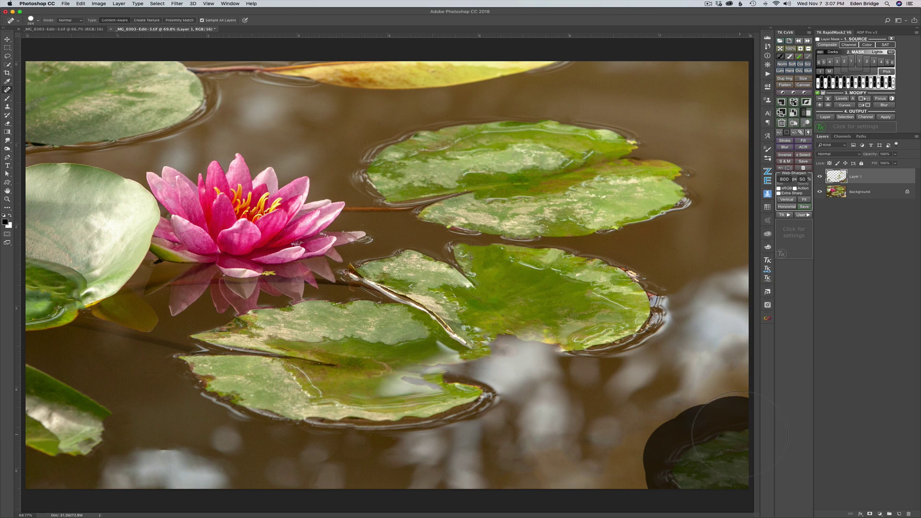
left_click_drag(758, 484, 759, 485)
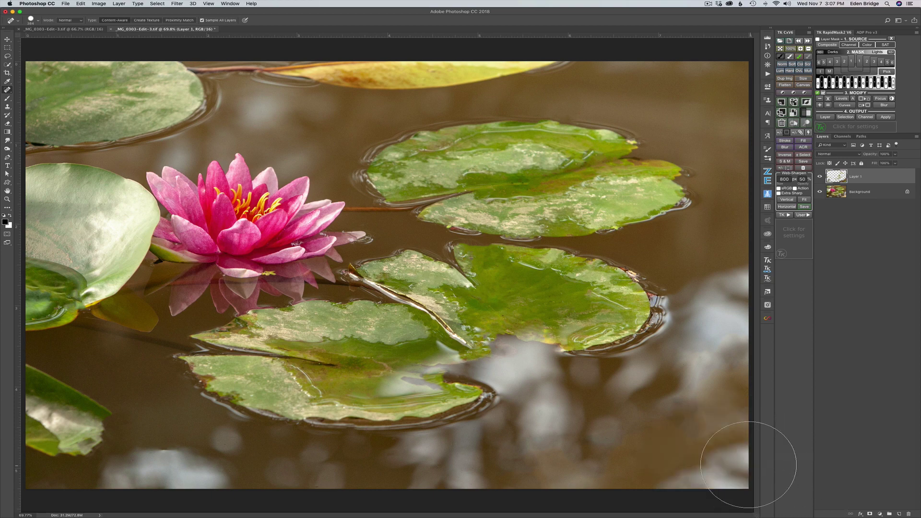
mouse_move(722, 444)
left_mouse_down()
mouse_move(669, 475)
mouse_move(751, 432)
left_mouse_up()
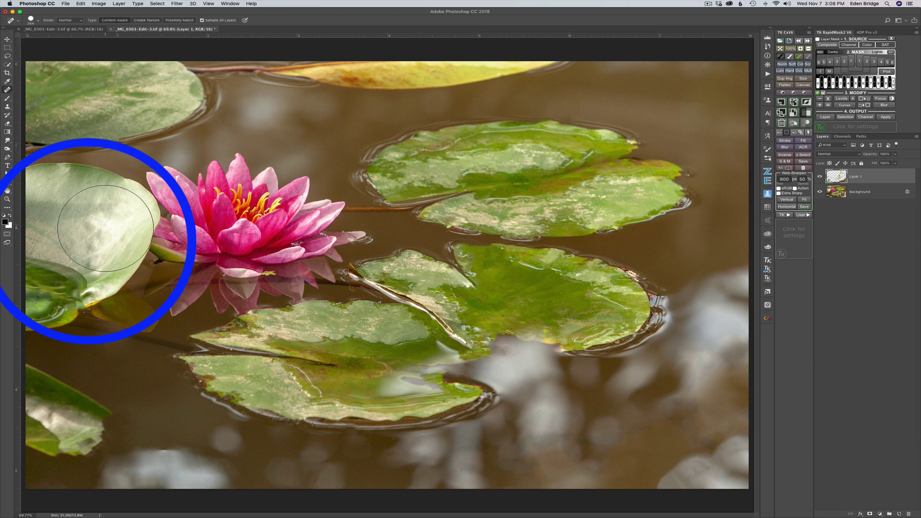
Run the TK Frequency Separation action with a Gaussian Blur radius of 10.0 pixels.
key("v")
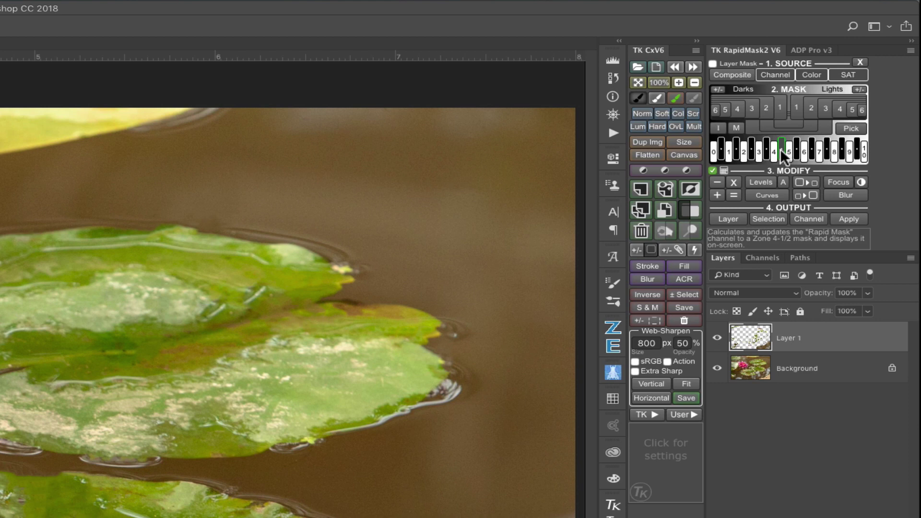
left_click(651, 413)
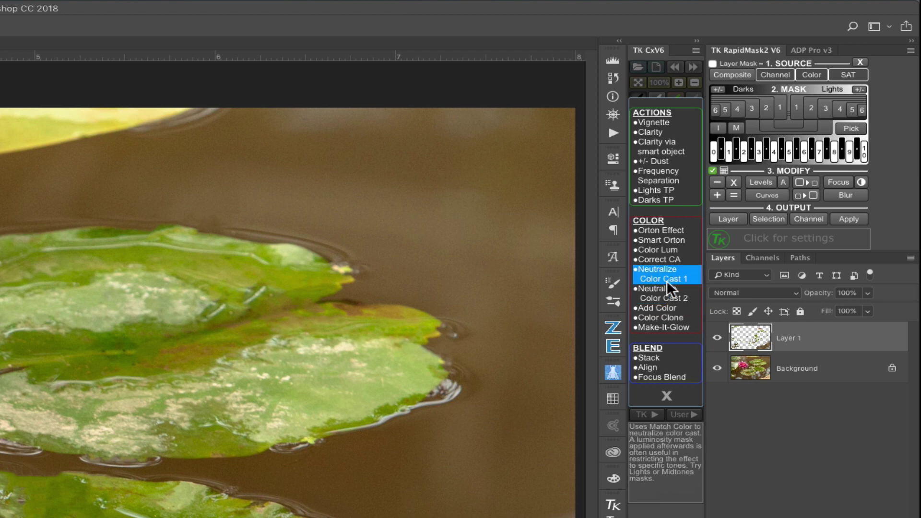
left_click(655, 175)
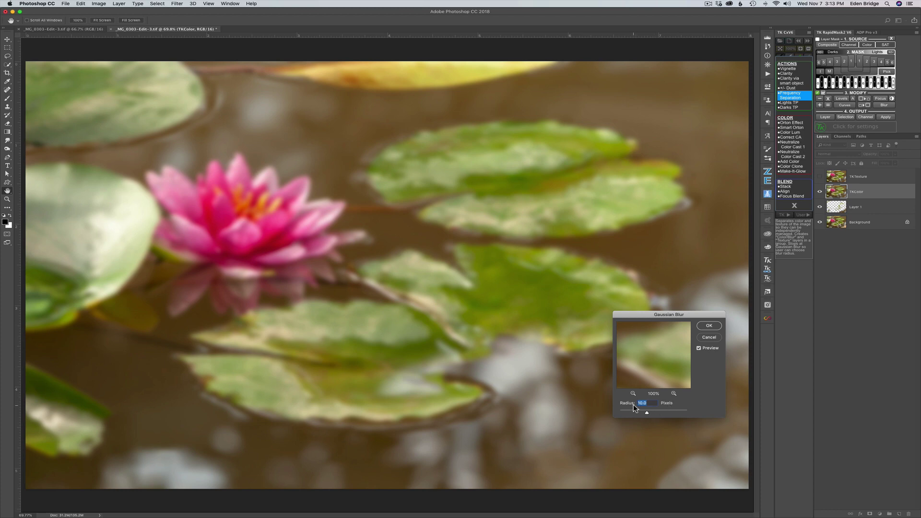
left_click(709, 326)
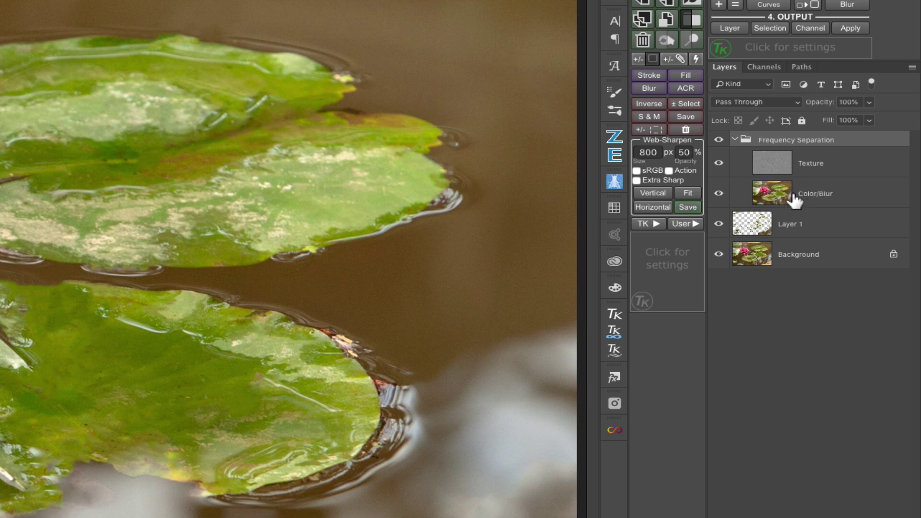
On the Color/Blur layer, sample green from the large leaf's upper edge and brush it over the leaf's bright highlight.
left_click(777, 193)
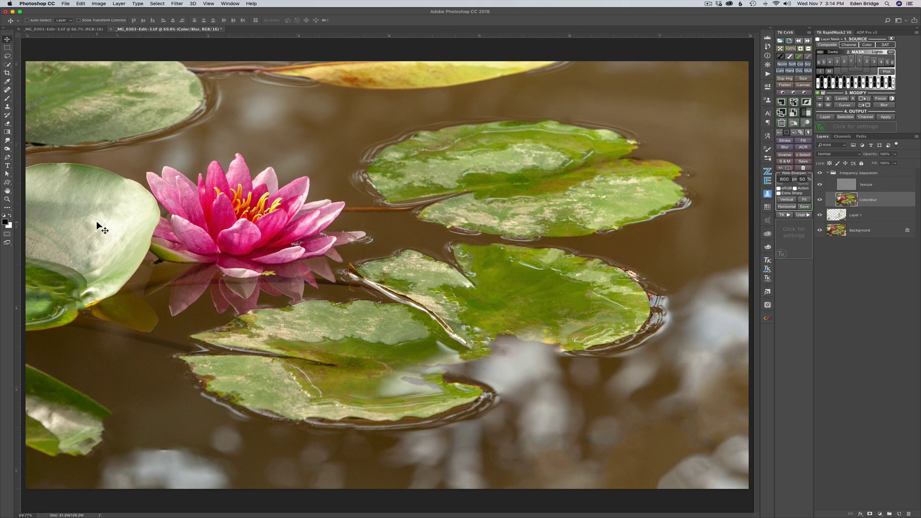
key("b")
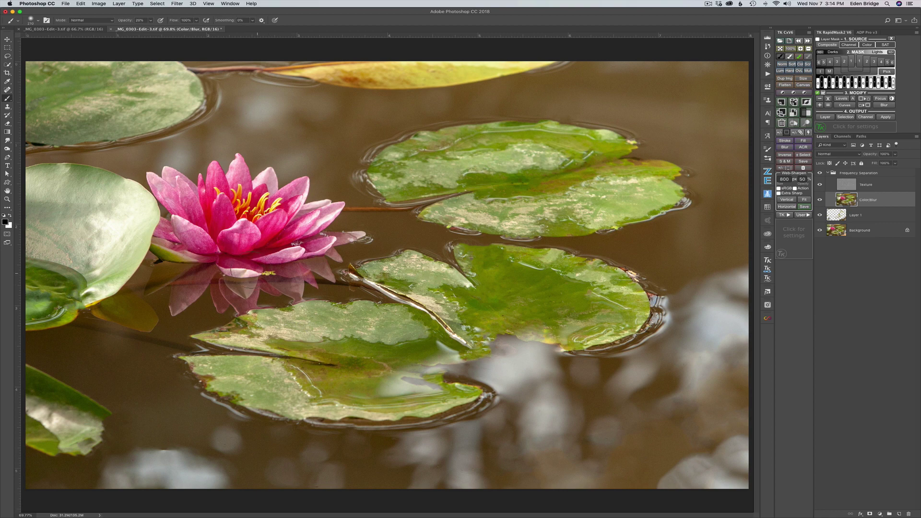
mouse_move(103, 229)
left_mouse_down()
mouse_move(113, 232)
mouse_move(94, 229)
left_mouse_up()
left_click(89, 173, "alt")
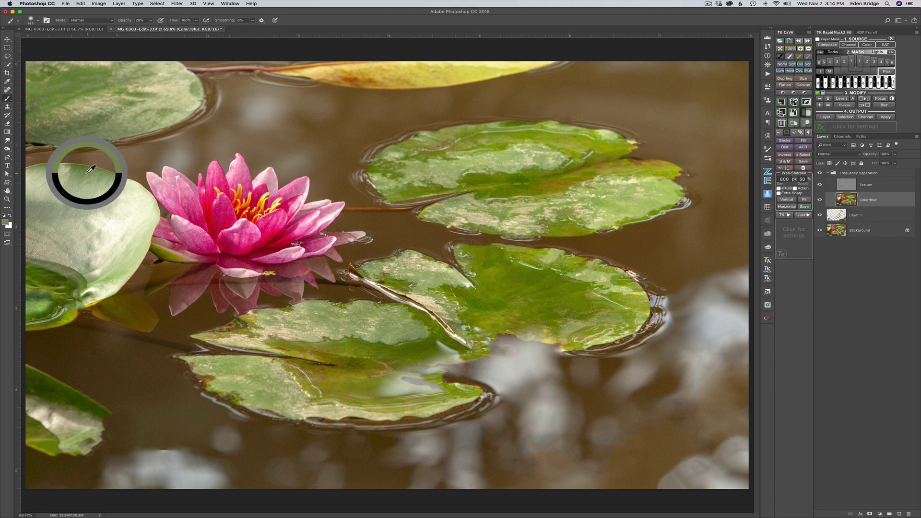
mouse_move(114, 215)
left_mouse_down()
mouse_move(123, 227)
mouse_move(112, 222)
mouse_move(99, 235)
mouse_move(107, 241)
mouse_move(120, 226)
mouse_move(113, 242)
left_mouse_up()
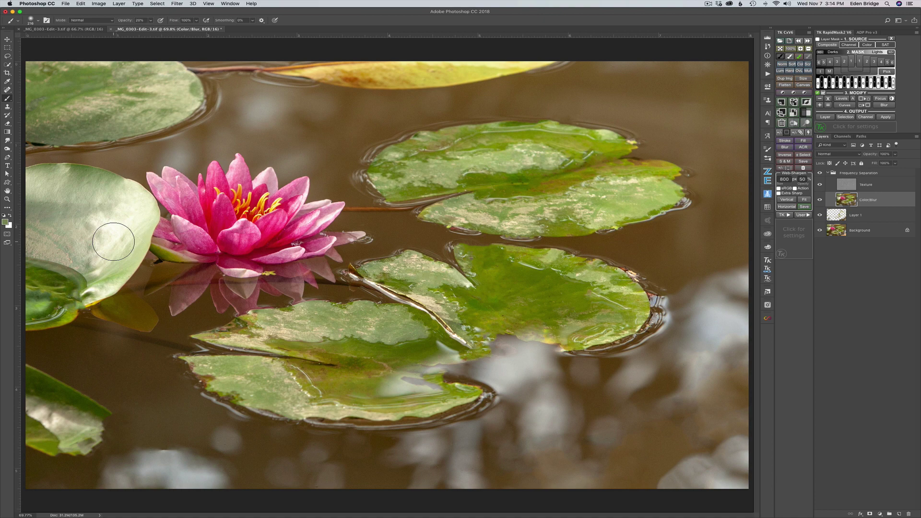
Set the brush opacity to 50% and paint sampled leaf color over the bright highlight in the middle of the large leaf.
scroll(113, 242, "up", 5)
scroll(114, 242, "left", 10)
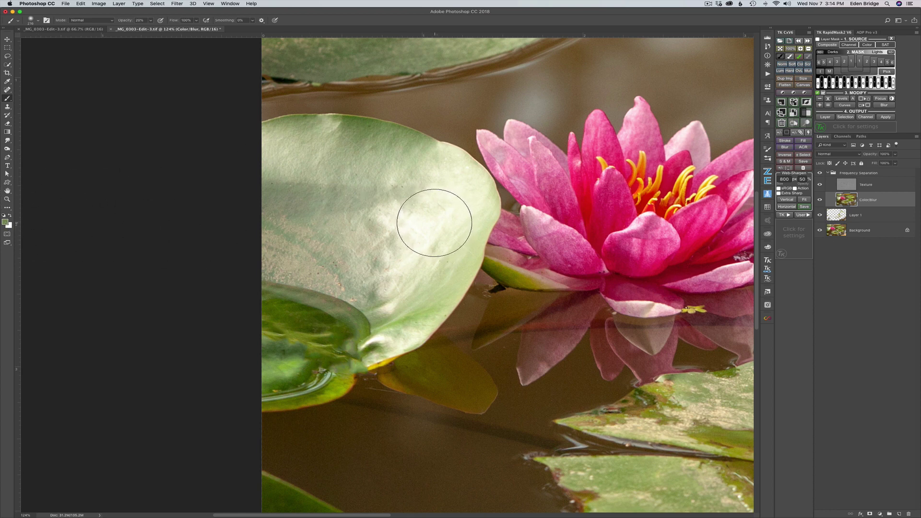
key("5")
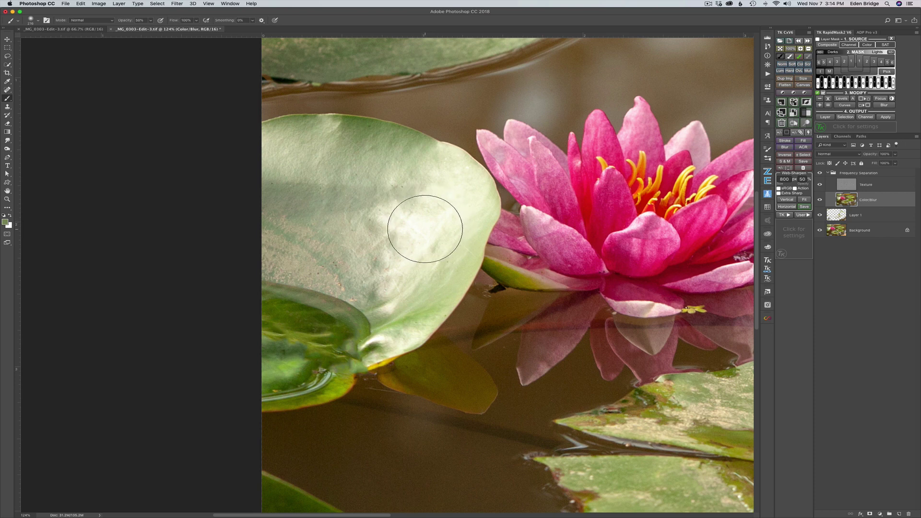
left_click_drag(423, 231, 408, 229)
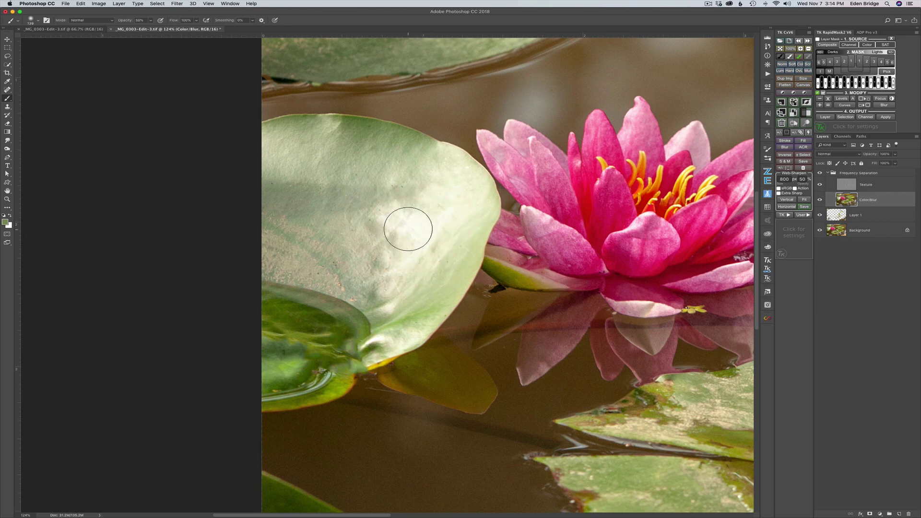
left_click(409, 146, "alt")
mouse_move(421, 223)
left_mouse_down()
mouse_move(383, 215)
mouse_move(413, 208)
mouse_move(440, 183)
mouse_move(441, 164)
mouse_move(468, 204)
mouse_move(464, 222)
mouse_move(449, 236)
mouse_move(417, 233)
mouse_move(426, 240)
mouse_move(401, 281)
mouse_move(422, 274)
mouse_move(466, 214)
mouse_move(433, 239)
mouse_move(414, 243)
mouse_move(403, 228)
mouse_move(438, 211)
mouse_move(436, 164)
mouse_move(445, 169)
mouse_move(451, 214)
mouse_move(408, 280)
mouse_move(401, 298)
left_mouse_up()
Sample nearby greens and brush them over the bright highlights along the large leaf's lower edge.
left_click(418, 322, "alt")
left_click_drag(413, 331, 390, 338)
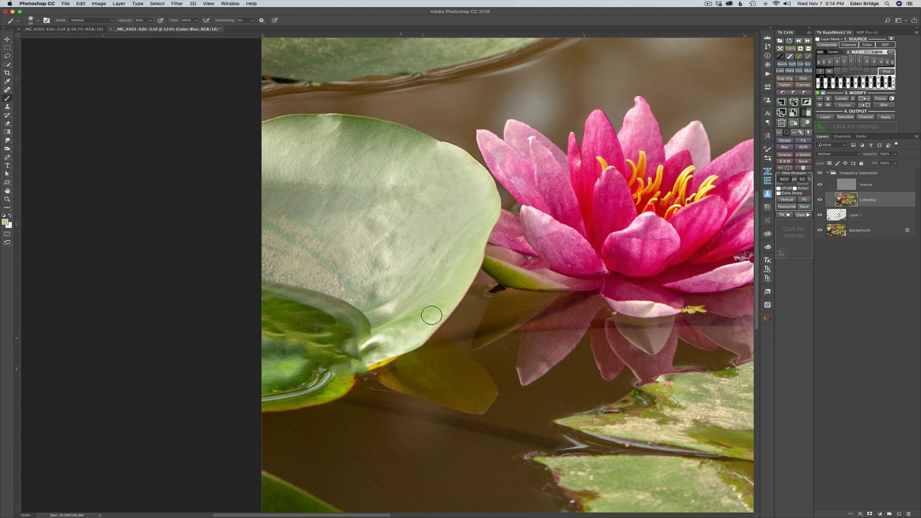
left_click(413, 321, "alt")
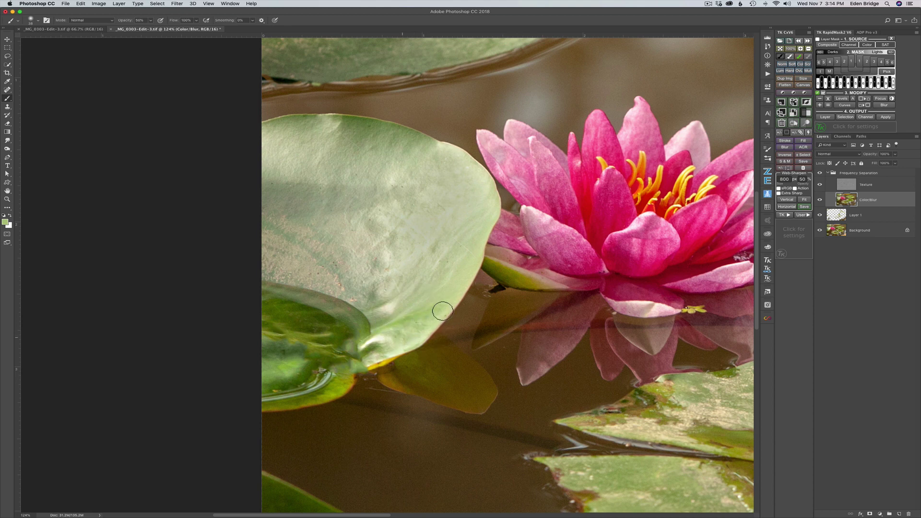
left_click(379, 343, "alt")
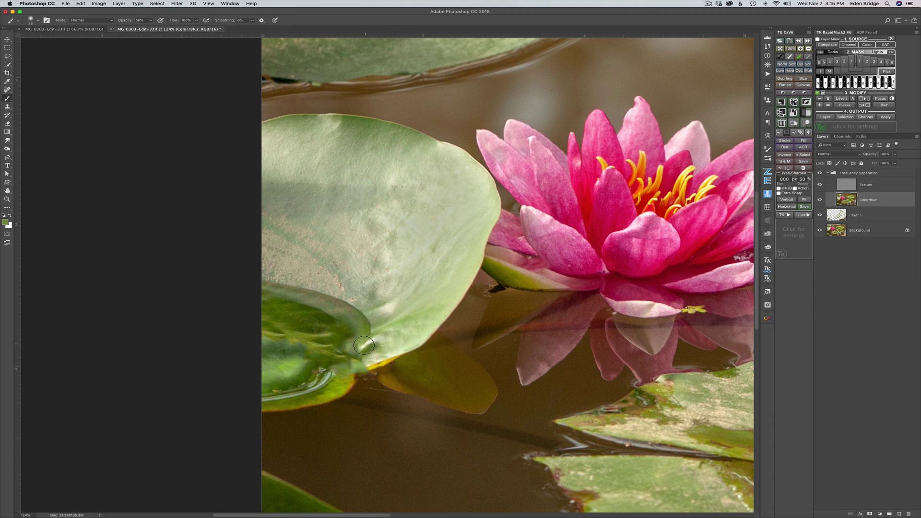
mouse_move(392, 337)
left_mouse_down()
mouse_move(434, 316)
mouse_move(368, 362)
left_mouse_up()
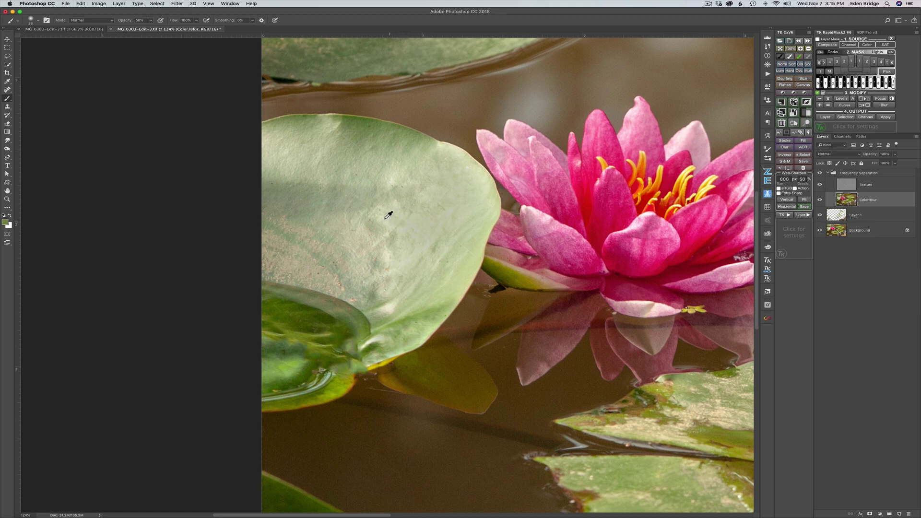
Sample green from the top of the large leaf and brush it over the pale streaks in its upper part.
left_click(364, 141, "alt")
left_click_drag(310, 150, 330, 154)
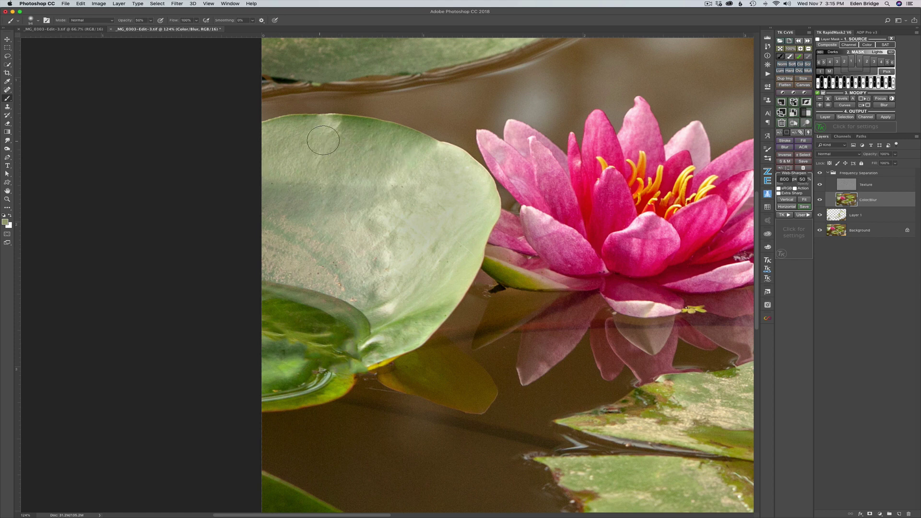
mouse_move(375, 153)
left_mouse_down()
mouse_move(395, 171)
mouse_move(421, 165)
mouse_move(472, 182)
mouse_move(479, 242)
mouse_move(438, 295)
mouse_move(449, 199)
mouse_move(371, 179)
left_mouse_up()
mouse_move(315, 166)
left_mouse_down()
mouse_move(335, 143)
mouse_move(301, 142)
left_mouse_up()
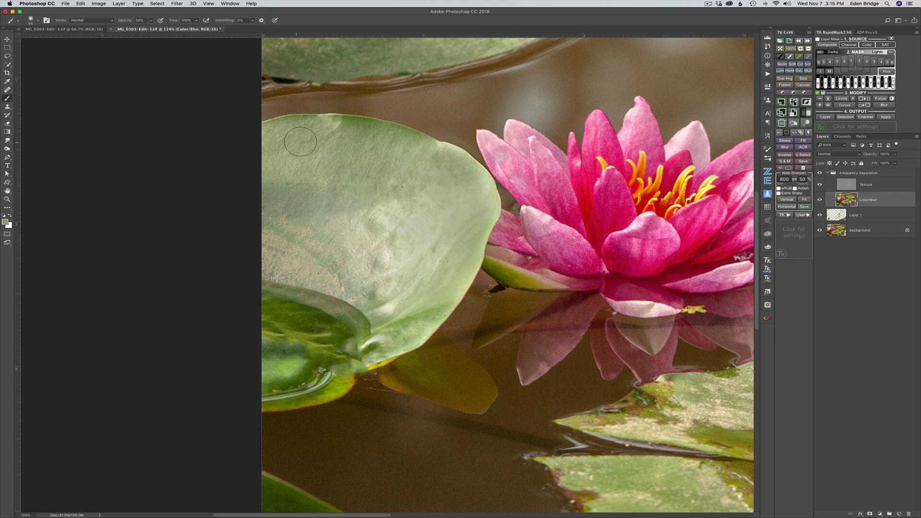
Brush green over the large leaf's lower-left area, resampling color to soften the bright fold near its base.
left_click_drag(304, 207, 292, 228)
left_click(325, 263)
mouse_move(318, 261)
left_mouse_down()
mouse_move(270, 225)
mouse_move(322, 280)
mouse_move(284, 263)
mouse_move(349, 271)
mouse_move(366, 293)
mouse_move(406, 302)
mouse_move(380, 315)
mouse_move(405, 294)
mouse_move(387, 302)
mouse_move(400, 307)
mouse_move(384, 317)
mouse_move(405, 307)
mouse_move(397, 310)
left_mouse_up()
left_click(408, 303, "alt")
left_click(401, 309, "alt")
left_click(403, 306, "alt")
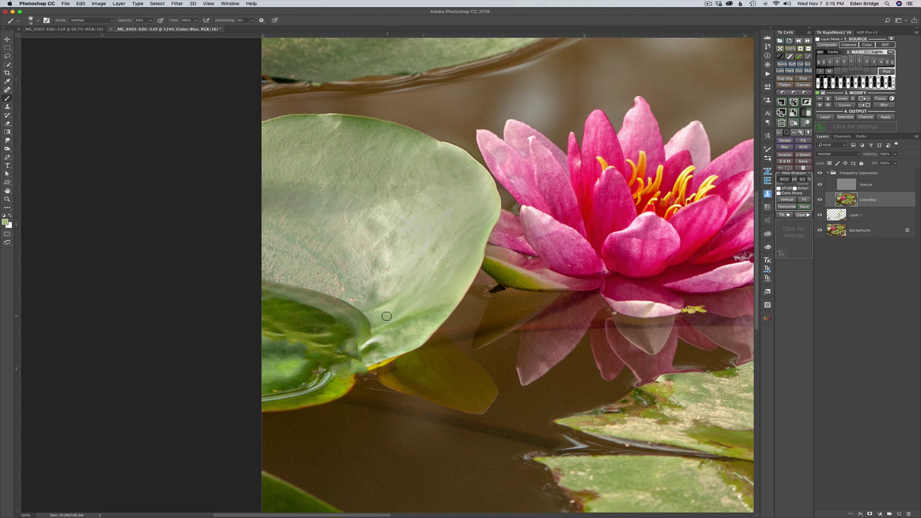
On the Texture layer, set the Clone Stamp to sample Current Layer and clone over the small specks on the large leaf.
left_click(853, 187)
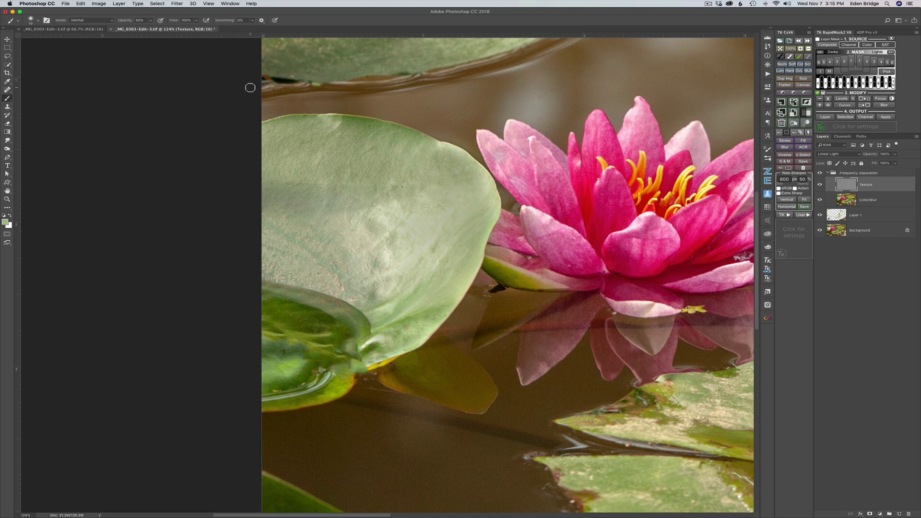
key("s")
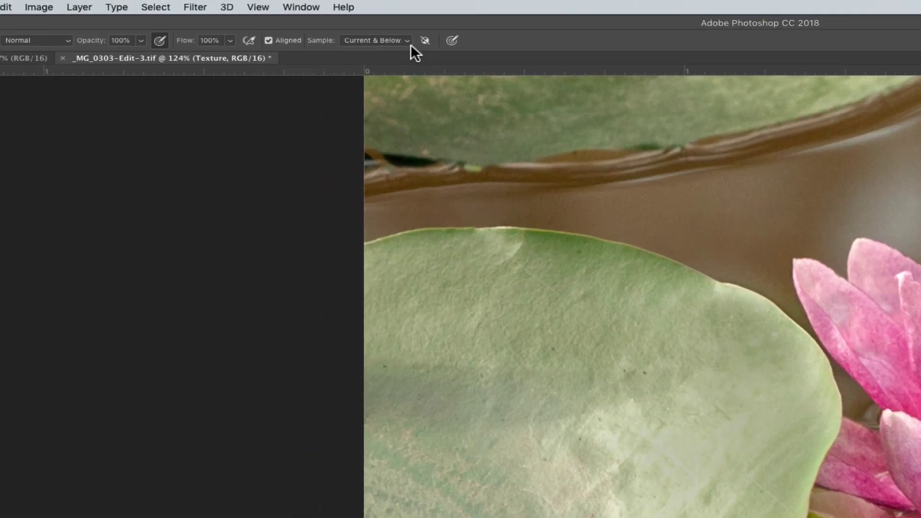
left_click(405, 38)
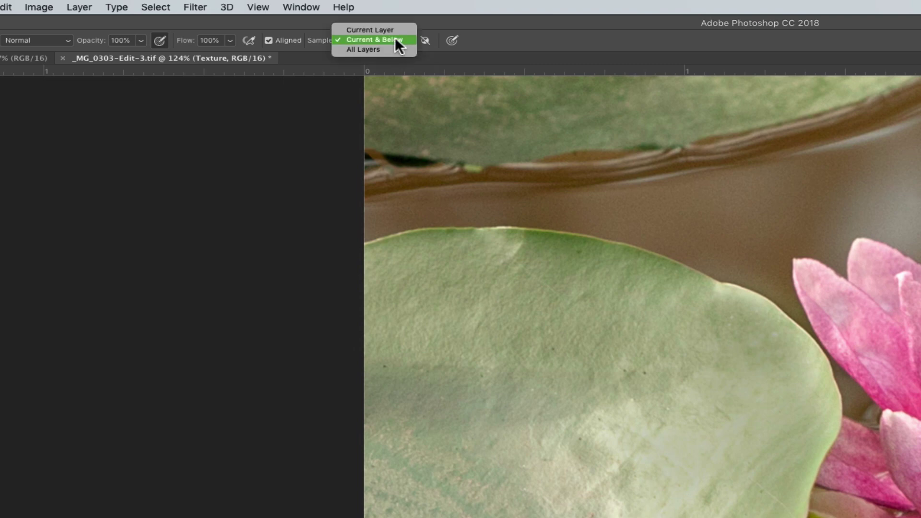
left_click(382, 29)
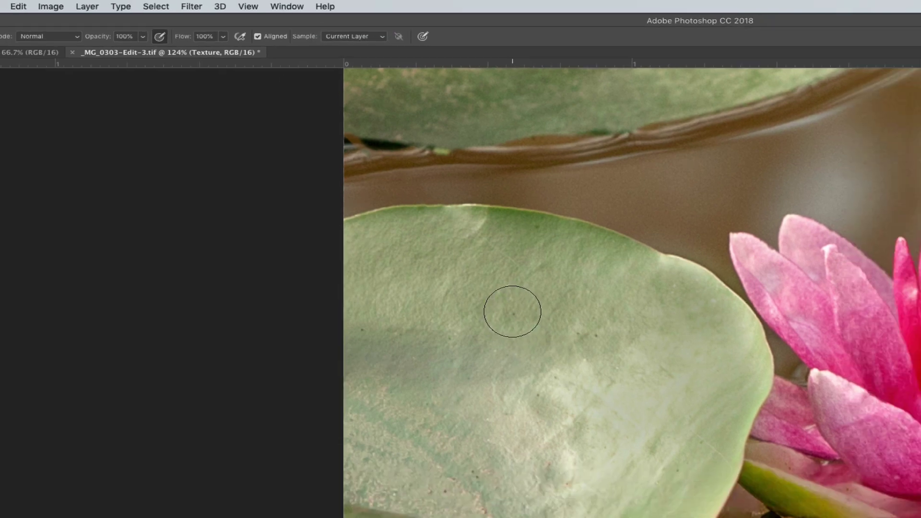
left_click_drag(555, 349, 566, 347)
left_click_drag(362, 172, 360, 171)
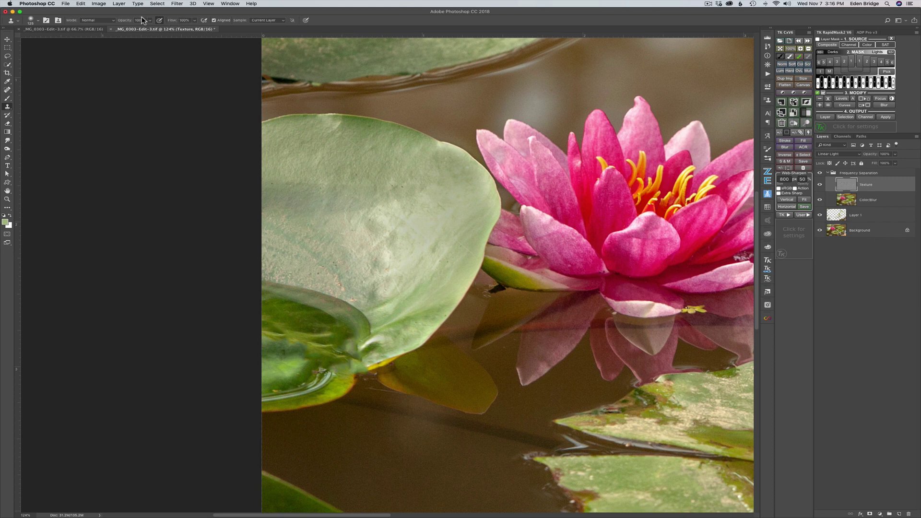
Clone smooth texture from the large leaf's upper part over the rough, blotchy area in its middle.
left_click(347, 165, "alt")
mouse_move(395, 210)
left_mouse_down()
mouse_move(386, 213)
mouse_move(428, 198)
mouse_move(435, 224)
left_mouse_up()
left_click(338, 156, "alt")
left_click(389, 171, "alt")
left_click(386, 212)
left_click(376, 162, "alt")
left_click(372, 232)
left_click(389, 223, "alt")
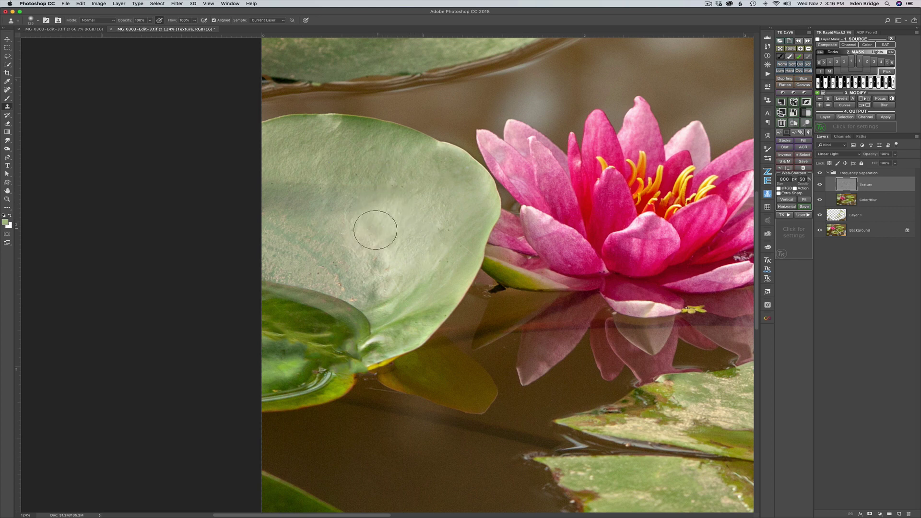
left_click(362, 235)
mouse_move(361, 236)
left_mouse_down()
mouse_move(383, 231)
mouse_move(350, 228)
mouse_move(395, 227)
mouse_move(413, 241)
mouse_move(324, 245)
mouse_move(350, 232)
mouse_move(364, 245)
mouse_move(347, 245)
mouse_move(360, 230)
left_mouse_up()
Clone texture from several source points over the remaining rough spots across the large leaf's middle and lower left.
left_click(402, 223, "alt")
left_click(420, 227, "alt")
left_click(311, 251, "alt")
left_click(324, 256, "alt")
left_click(331, 234, "alt")
left_click(421, 196, "alt")
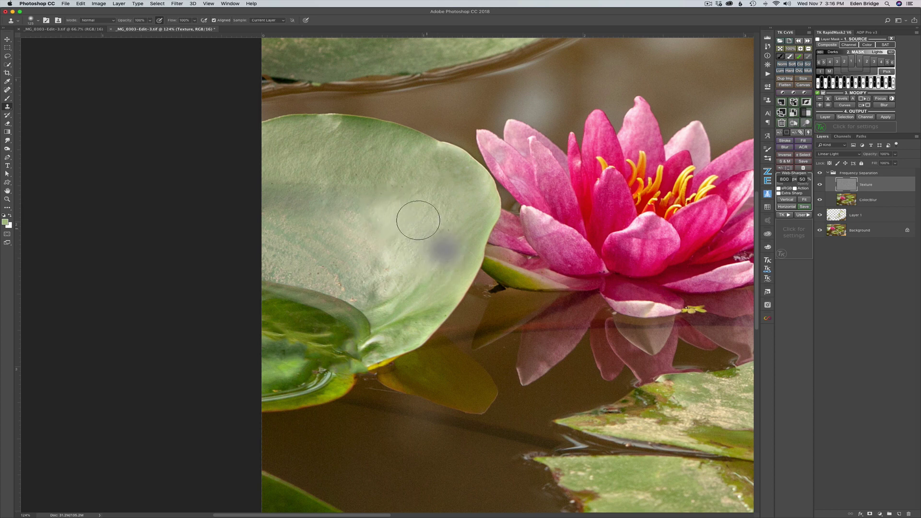
On the Color/Blur layer, brush leaf green over the shadow band, then even out the leaf's lower area at 30% brush opacity.
left_click(851, 202)
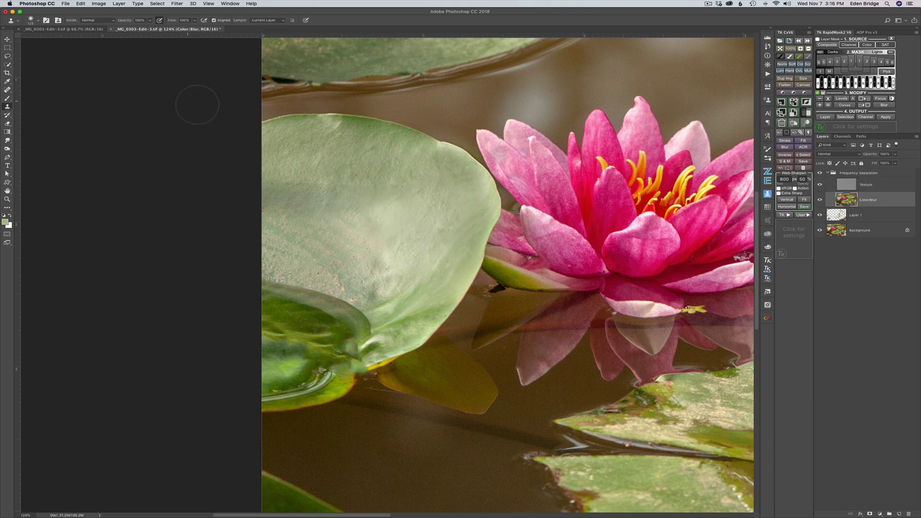
key("b")
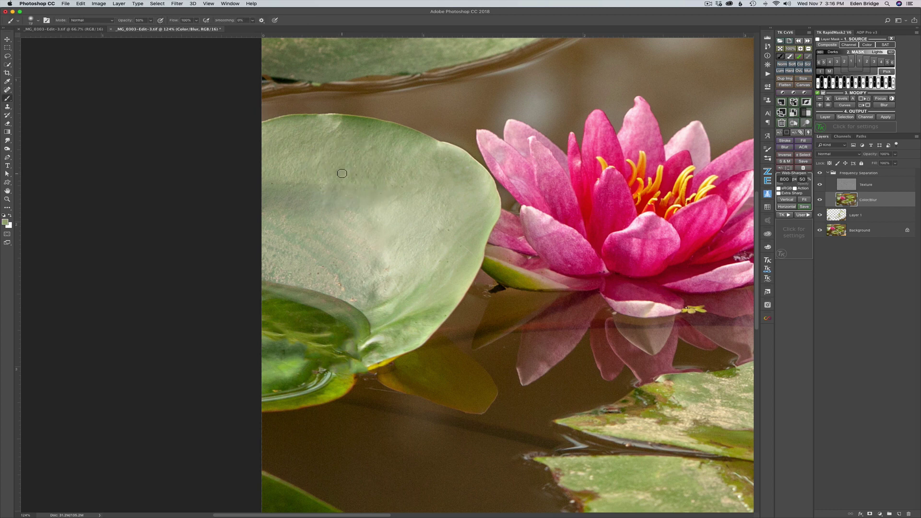
left_click_drag(338, 171, 351, 174)
left_click_drag(307, 205, 372, 203)
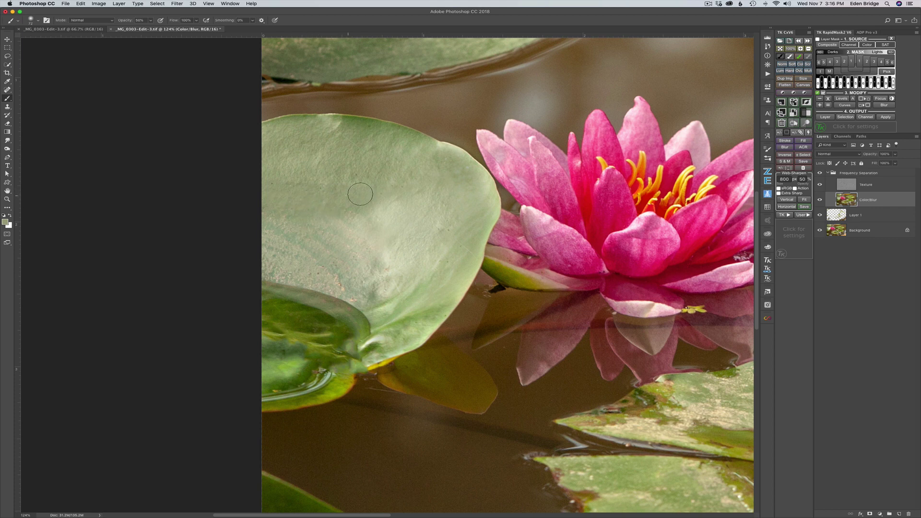
mouse_move(418, 184)
left_mouse_down()
mouse_move(360, 196)
mouse_move(405, 192)
mouse_move(273, 240)
mouse_move(406, 220)
mouse_move(402, 191)
mouse_move(403, 212)
mouse_move(413, 204)
mouse_move(377, 212)
mouse_move(429, 206)
mouse_move(409, 223)
left_mouse_up()
key("3")
mouse_move(395, 254)
left_mouse_down()
mouse_move(382, 270)
mouse_move(440, 210)
mouse_move(409, 220)
mouse_move(439, 170)
mouse_move(400, 181)
mouse_move(352, 237)
mouse_move(363, 224)
mouse_move(323, 221)
mouse_move(360, 221)
mouse_move(376, 252)
mouse_move(391, 257)
mouse_move(381, 270)
mouse_move(348, 274)
mouse_move(255, 241)
mouse_move(329, 232)
mouse_move(245, 226)
mouse_move(285, 220)
mouse_move(281, 236)
mouse_move(350, 279)
mouse_move(247, 252)
mouse_move(340, 265)
mouse_move(375, 235)
mouse_move(329, 210)
mouse_move(387, 178)
mouse_move(300, 136)
mouse_move(249, 318)
left_mouse_up()
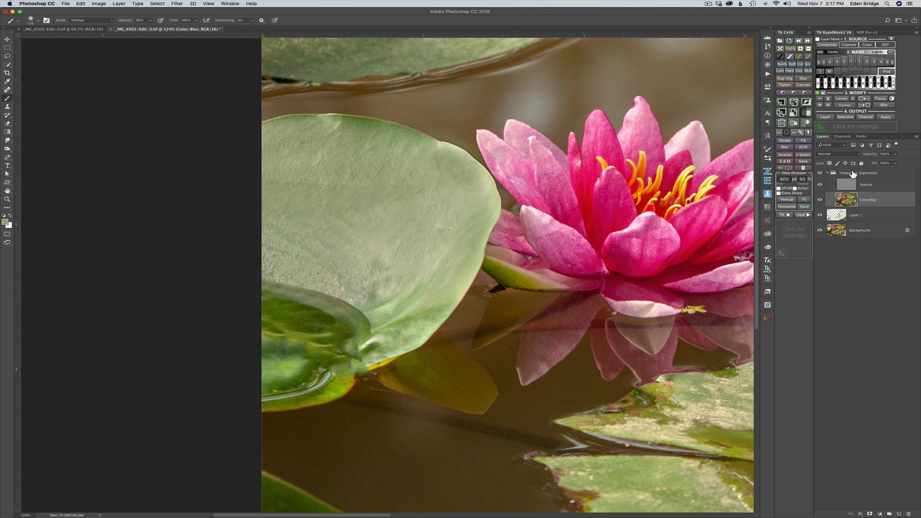
Toggle the Frequency Separation group's visibility to compare the large leaf before and after, close up and in the whole image.
left_click(820, 173)
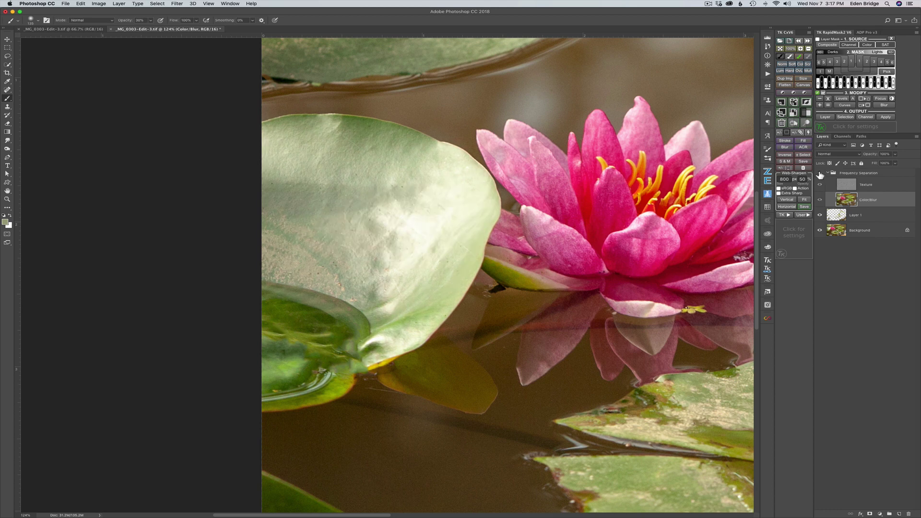
left_click(820, 173)
left_click(820, 174)
left_click(820, 174)
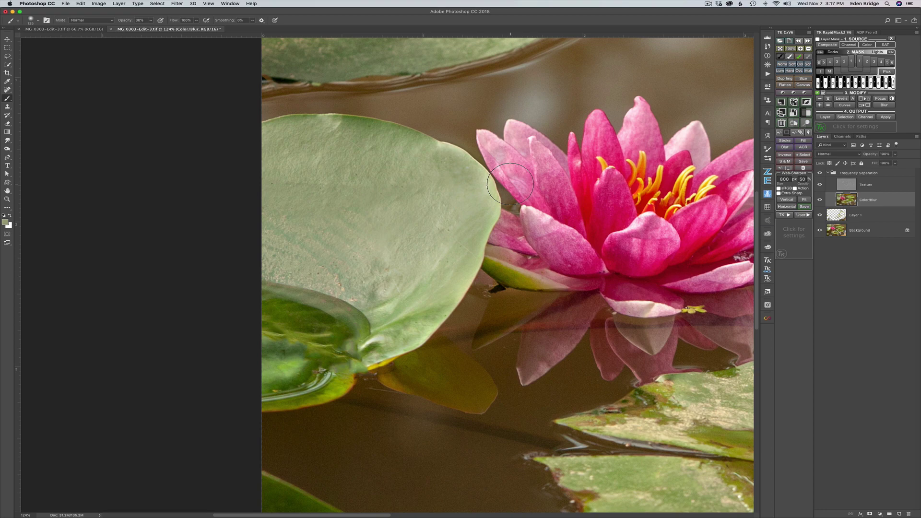
scroll(412, 149, "down", 5)
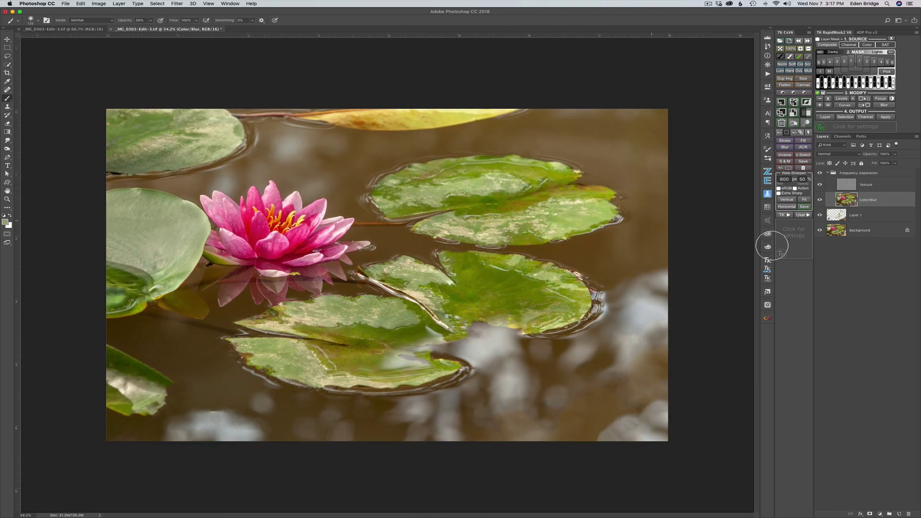
left_click(821, 174)
left_click(821, 174)
left_click(821, 174)
left_click(821, 175)
left_click(821, 175)
left_click(821, 174)
Sample greens from the upper-right lily pad and brush them over the pale patches on the left of its lower lobe.
scroll(499, 193, "up", 1)
scroll(500, 193, "up", 2)
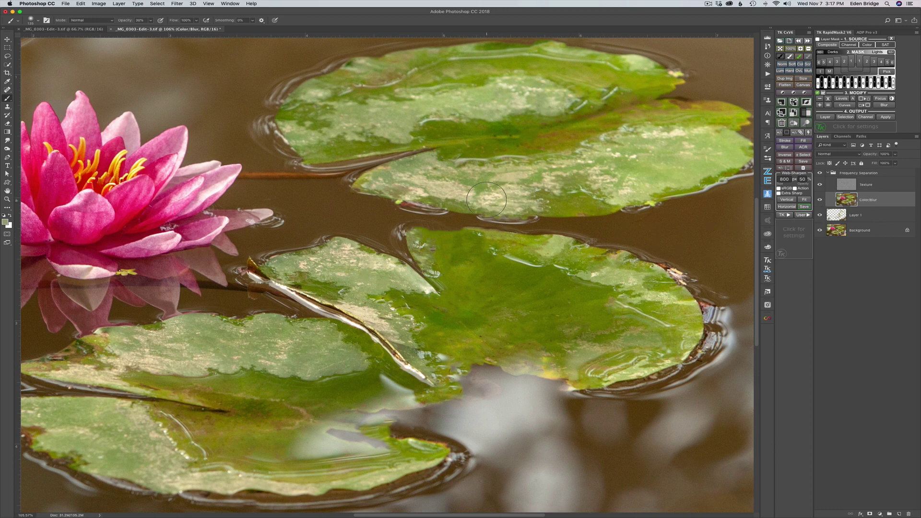
left_click(480, 186, "alt")
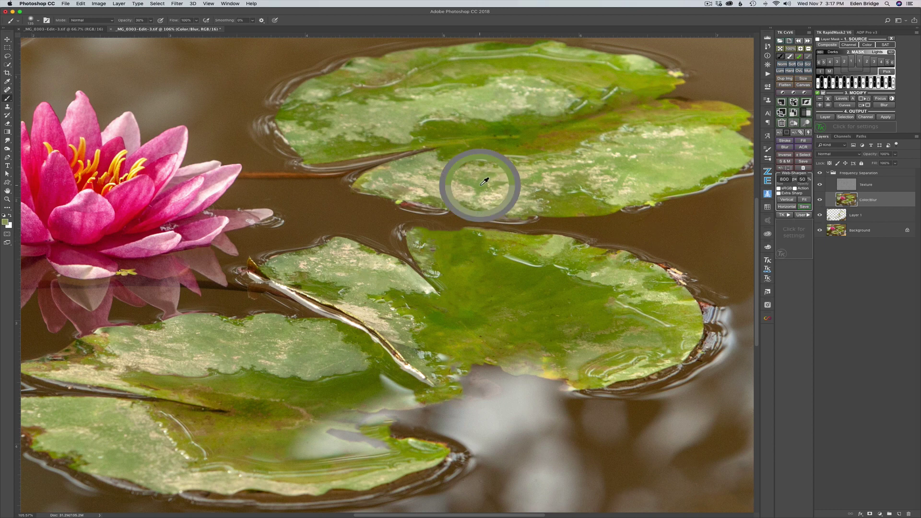
left_click_drag(461, 190, 445, 184)
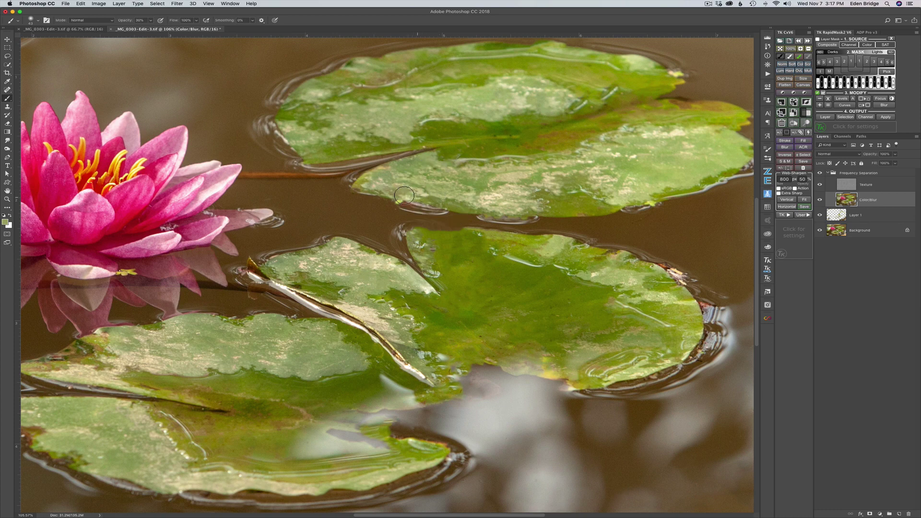
left_click(441, 190, "alt")
left_click_drag(426, 194, 415, 191)
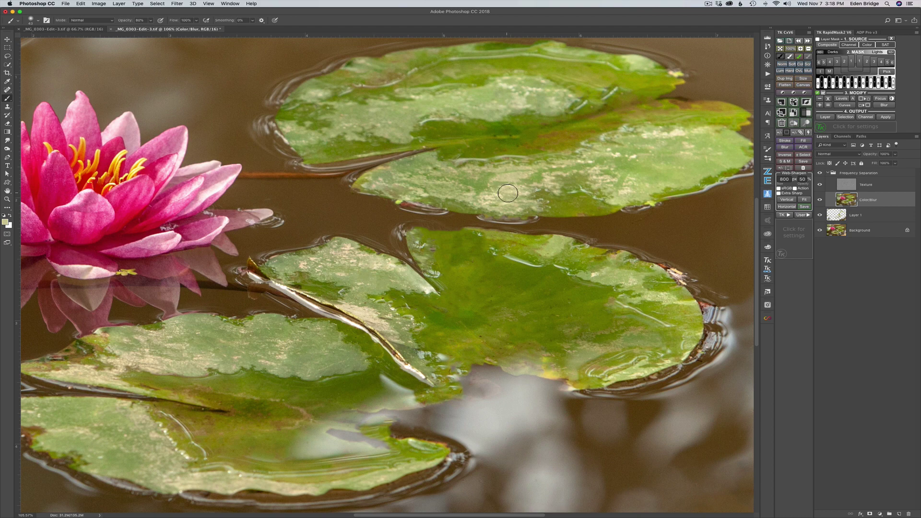
left_click(530, 180, "alt")
mouse_move(527, 178)
left_mouse_down()
mouse_move(471, 177)
mouse_move(524, 188)
mouse_move(496, 188)
mouse_move(514, 199)
mouse_move(470, 195)
mouse_move(514, 209)
mouse_move(474, 199)
left_mouse_up()
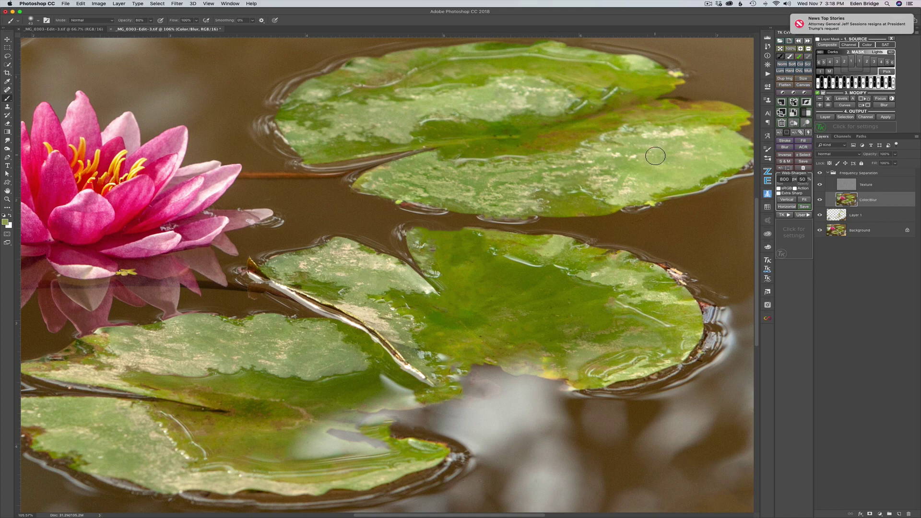
Sample green from the upper-right lily pad's lower lobe and paint over the pale blotches toward its right end.
left_click(632, 168, "alt")
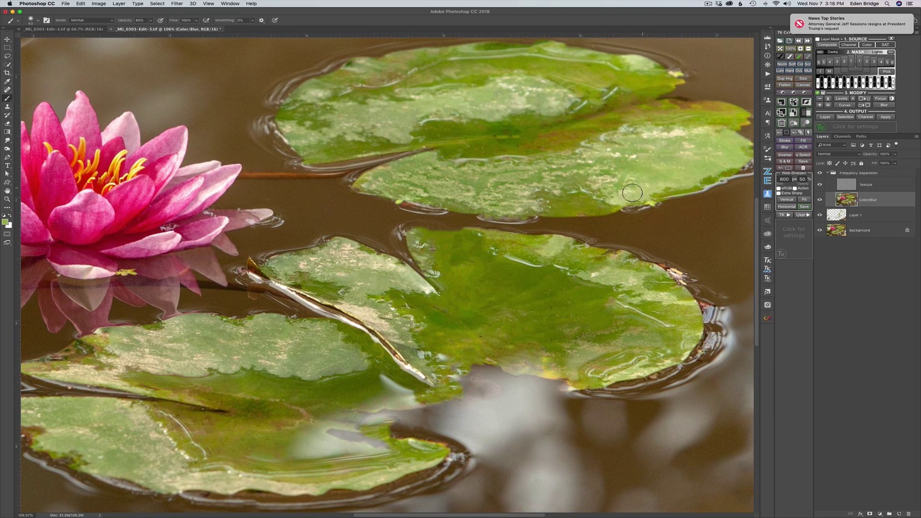
left_click(629, 157, "alt")
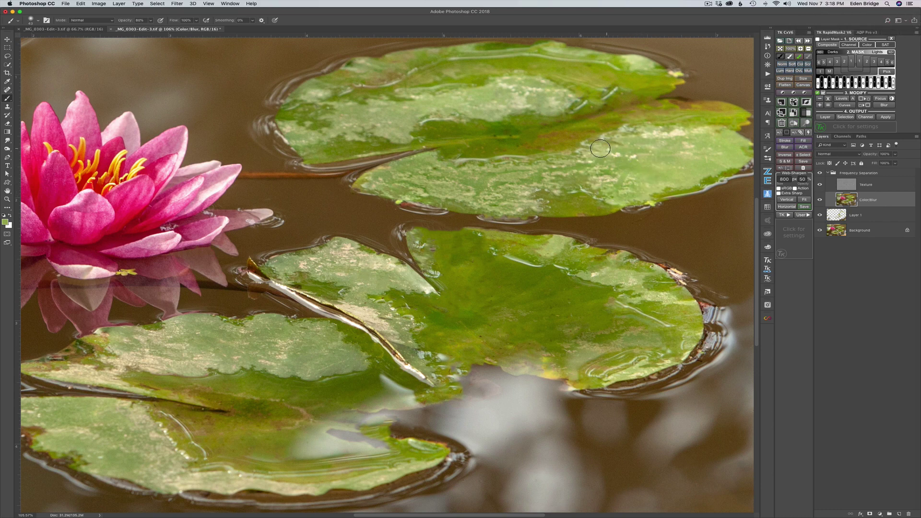
mouse_move(729, 139)
left_mouse_down()
mouse_move(635, 156)
mouse_move(679, 168)
mouse_move(632, 196)
mouse_move(661, 167)
left_mouse_up()
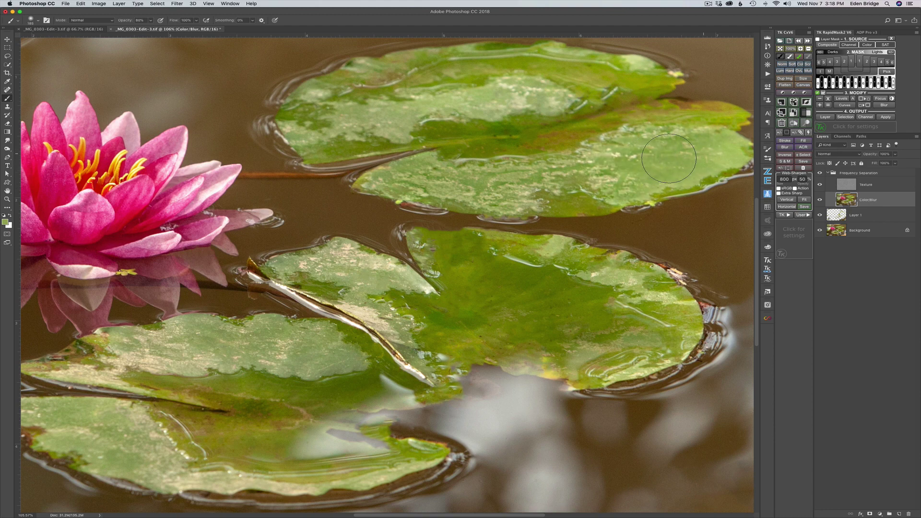
mouse_move(634, 159)
left_mouse_down()
mouse_move(545, 161)
mouse_move(581, 156)
left_mouse_up()
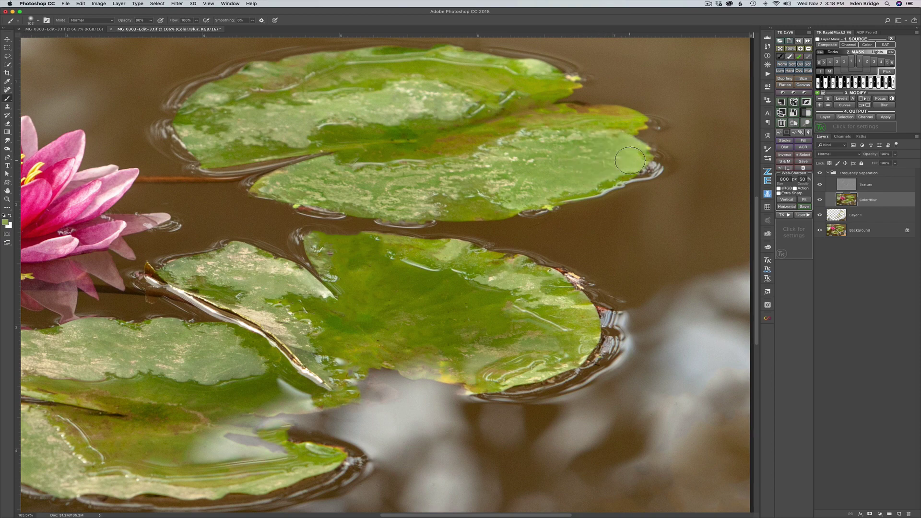
left_click_drag(506, 146, 496, 154)
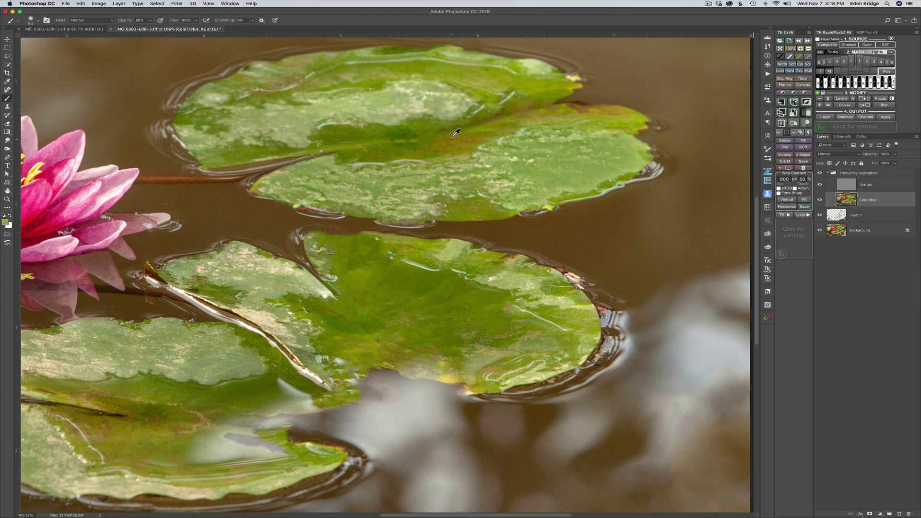
Sample dark green from the upper-right lily pad's center and brush it over the brown discoloration there.
left_click(450, 139, "alt")
left_click(412, 141, "alt")
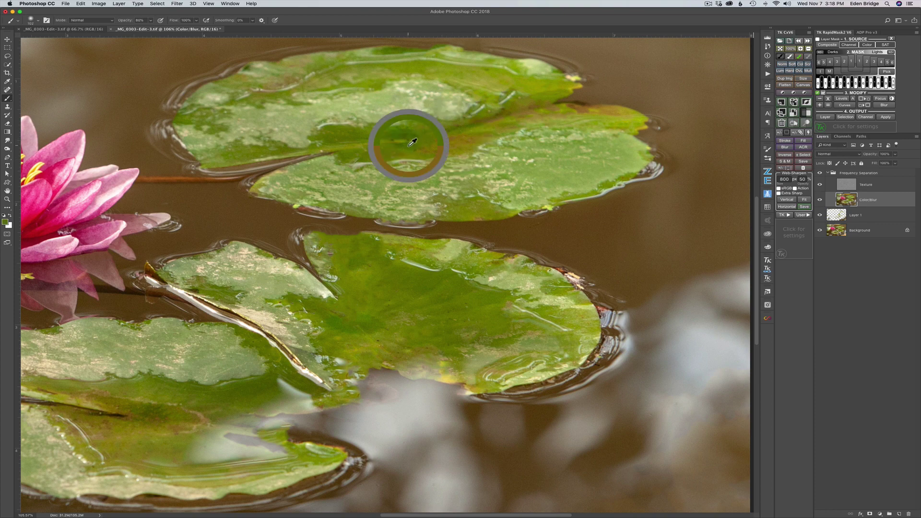
left_click_drag(420, 145, 413, 146)
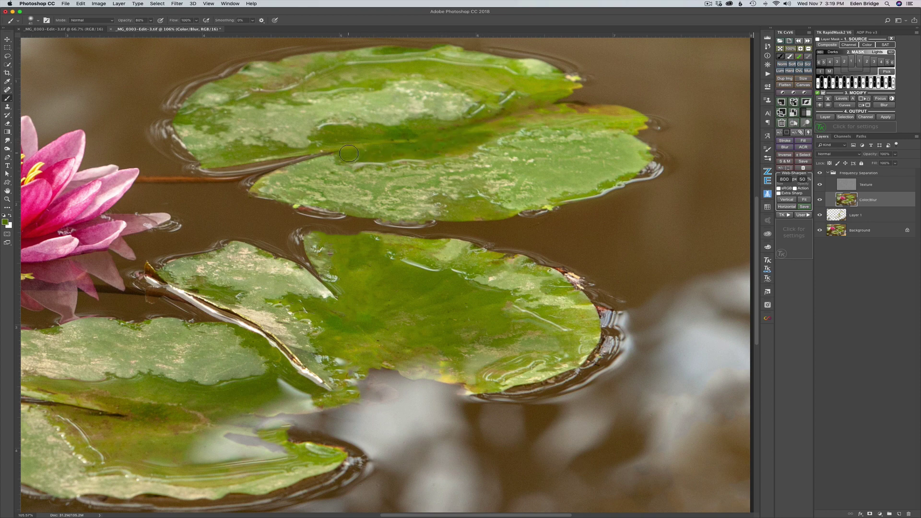
Paint sampled greens over the brown areas near the upper-right lily pad's right notch and the tip of its upper lobe.
left_click(518, 122, "alt")
mouse_move(518, 124)
left_mouse_down()
mouse_move(509, 126)
mouse_move(532, 118)
mouse_move(504, 123)
left_mouse_up()
left_click(565, 121, "alt")
mouse_move(556, 110)
left_mouse_down()
mouse_move(618, 113)
mouse_move(605, 116)
mouse_move(625, 119)
mouse_move(551, 114)
mouse_move(614, 114)
mouse_move(624, 128)
mouse_move(550, 113)
mouse_move(541, 127)
mouse_move(509, 101)
mouse_move(518, 104)
mouse_move(479, 118)
mouse_move(558, 89)
mouse_move(481, 78)
mouse_move(495, 85)
mouse_move(541, 78)
left_mouse_up()
left_click(547, 94, "alt")
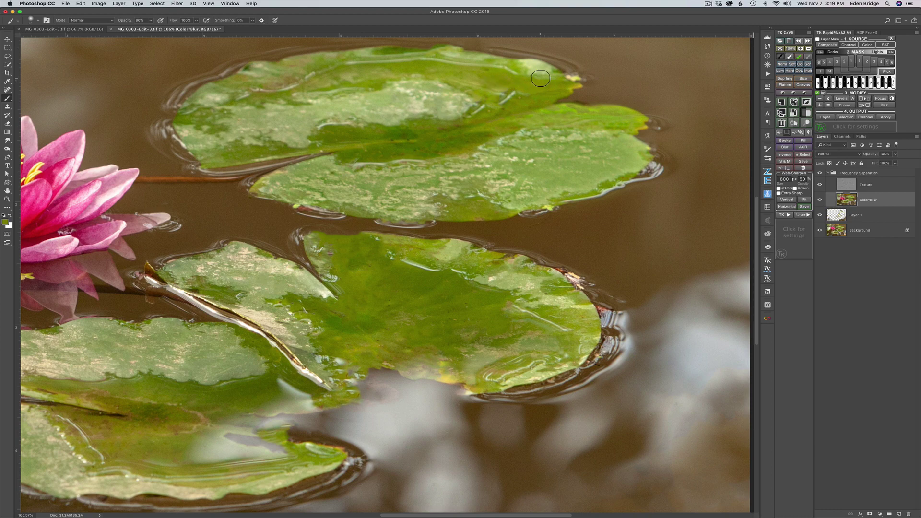
scroll(286, 153, "down", 4)
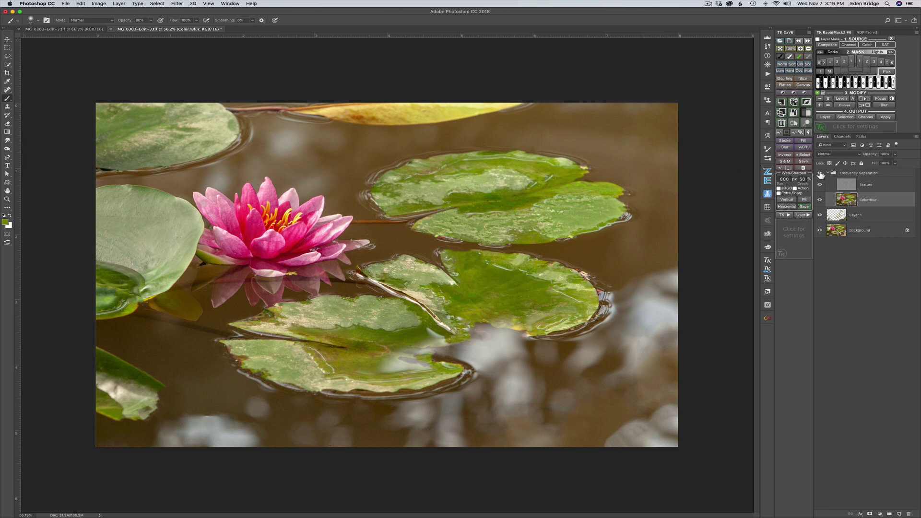
Compare the photo with and without the Frequency Separation group by toggling its visibility.
left_click(821, 173)
left_click(821, 173)
left_click(820, 174)
left_click(821, 174)
Sample greens from the upper-right lily pad and brush them over the pale patches across its upper lobe.
left_click(518, 166, "alt")
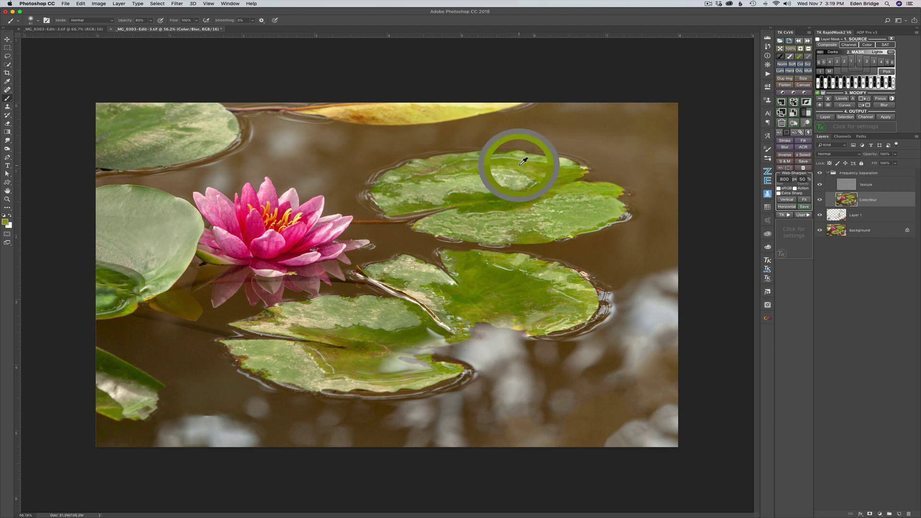
mouse_move(478, 185)
left_mouse_down()
mouse_move(511, 180)
mouse_move(402, 192)
mouse_move(391, 182)
mouse_move(460, 166)
left_mouse_up()
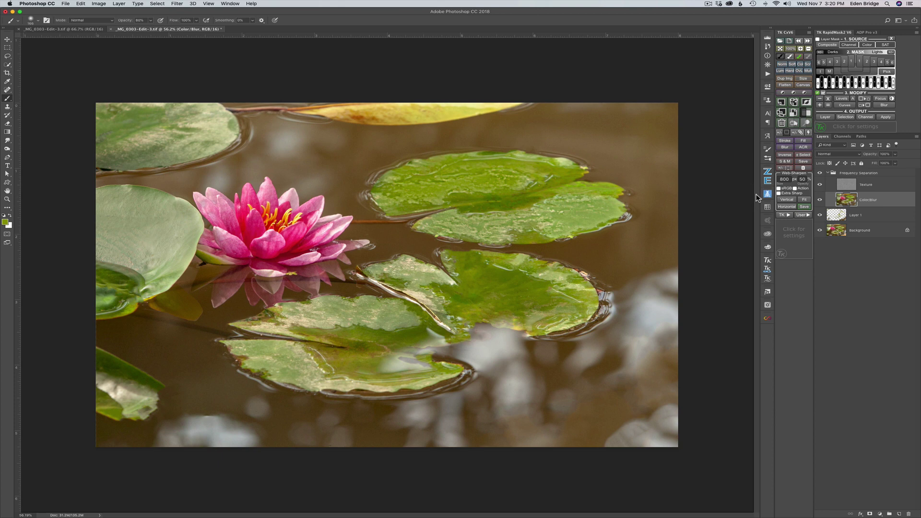
left_click(572, 203, "alt")
mouse_move(540, 181)
left_mouse_down()
mouse_move(477, 166)
mouse_move(514, 171)
mouse_move(458, 178)
mouse_move(570, 171)
mouse_move(465, 174)
mouse_move(404, 200)
mouse_move(442, 187)
mouse_move(401, 189)
mouse_move(427, 170)
mouse_move(400, 180)
mouse_move(476, 170)
mouse_move(400, 201)
mouse_move(444, 184)
left_mouse_up()
key("2")
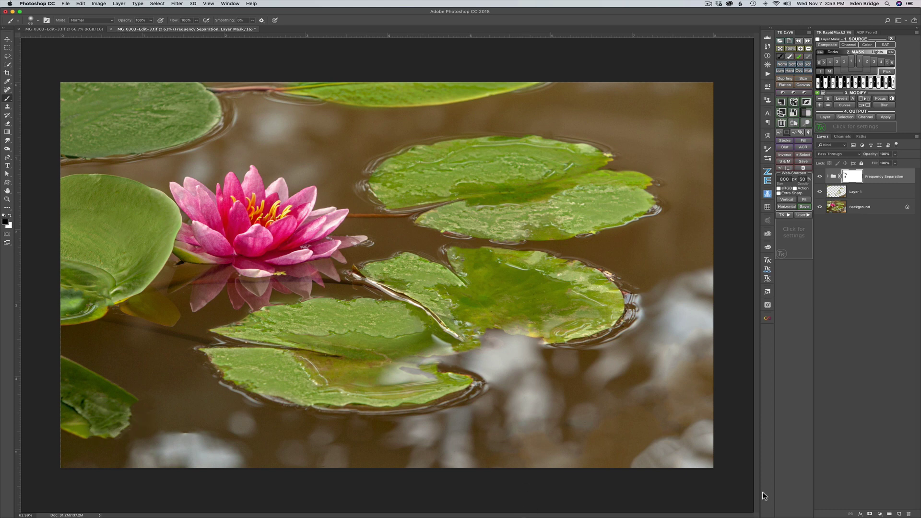
Add a new layer above the Frequency Separation group and lasso a rounded outline for the missing end of the lower-left leaf.
left_click(899, 513)
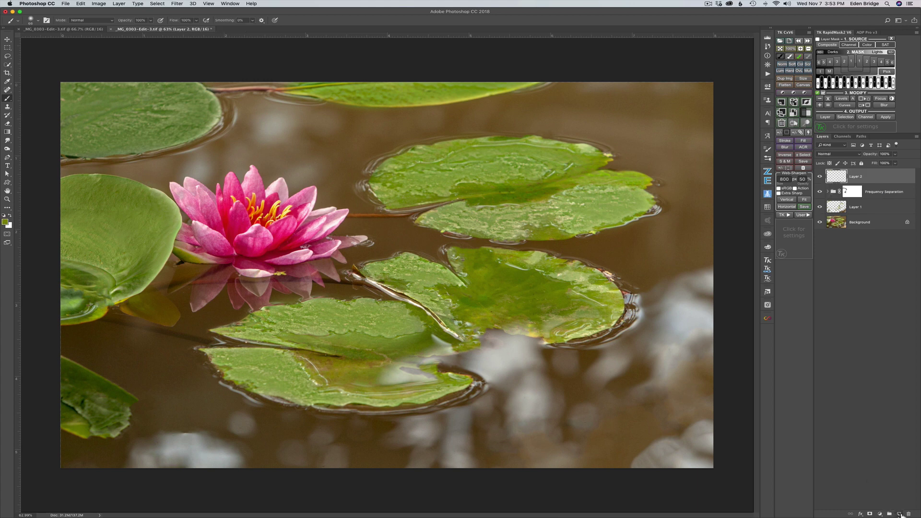
left_click(326, 301, "alt")
scroll(167, 377, "up", 1)
scroll(168, 378, "up", 15)
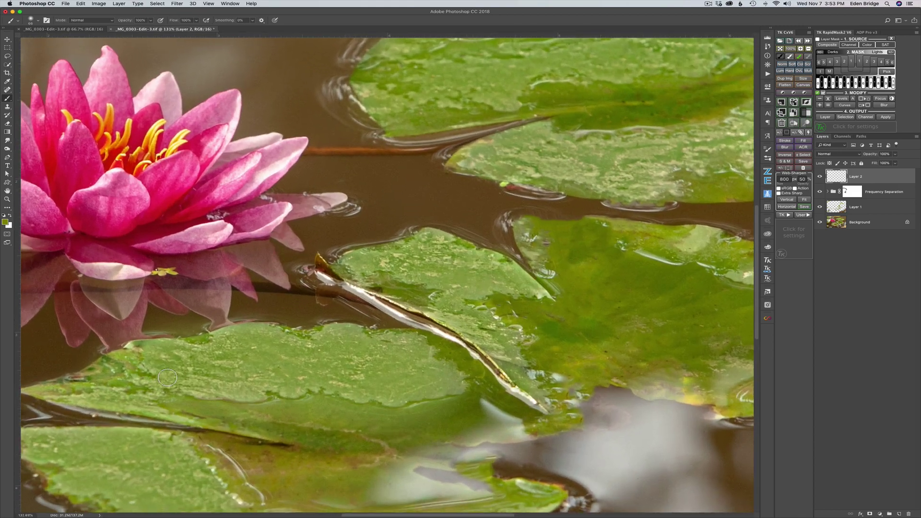
scroll(167, 377, "right", 1)
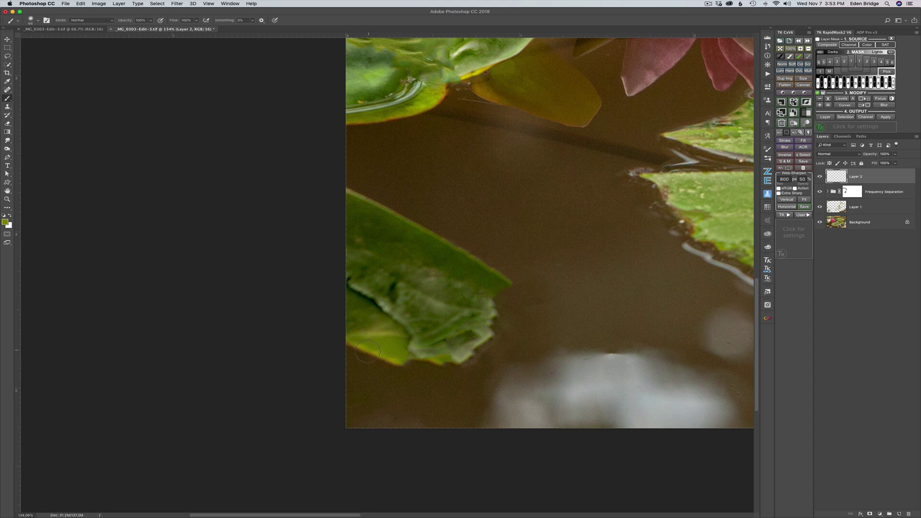
key("l")
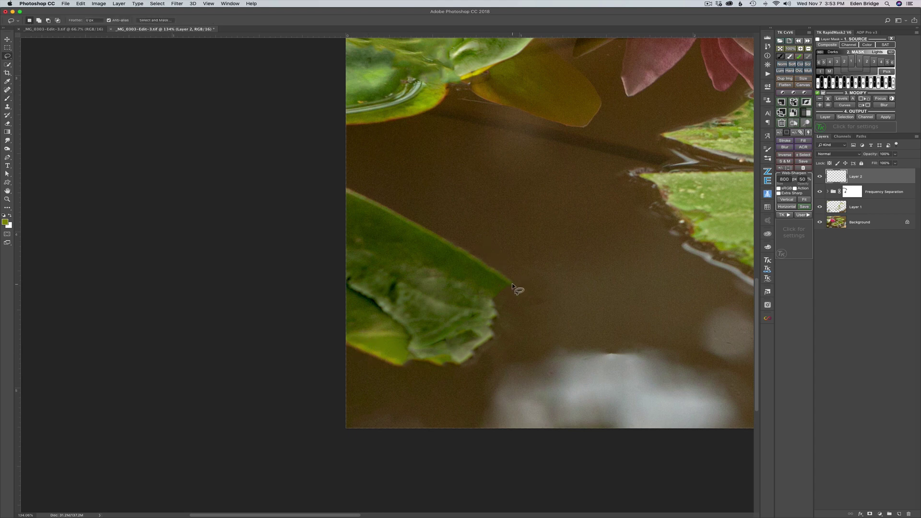
mouse_move(511, 284)
left_mouse_down()
mouse_move(532, 347)
mouse_move(521, 363)
mouse_move(446, 373)
mouse_move(387, 360)
mouse_move(382, 325)
mouse_move(410, 281)
mouse_move(492, 279)
mouse_move(517, 290)
left_mouse_up()
Clone green leaf texture into the selection with the Clone Stamp to rebuild the lower-left leaf's end, and deselect.
key("s")
mouse_move(376, 235)
left_mouse_down()
mouse_move(388, 240)
mouse_move(374, 235)
left_mouse_up()
left_click(375, 236, "alt")
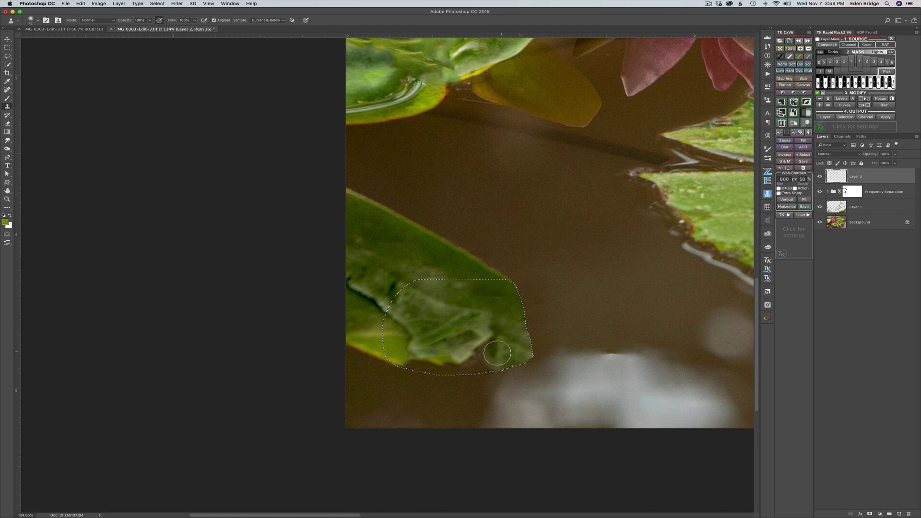
left_click(394, 245, "alt")
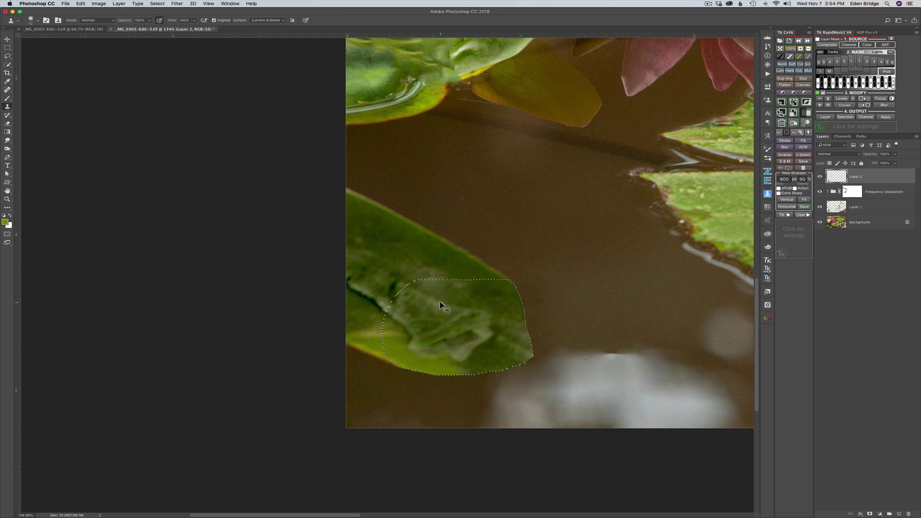
key("super+d")
On another new layer, sample the leaf's edge color and brush it at 60% opacity along the rebuilt leaf's right edge and lower corner.
left_click(900, 513)
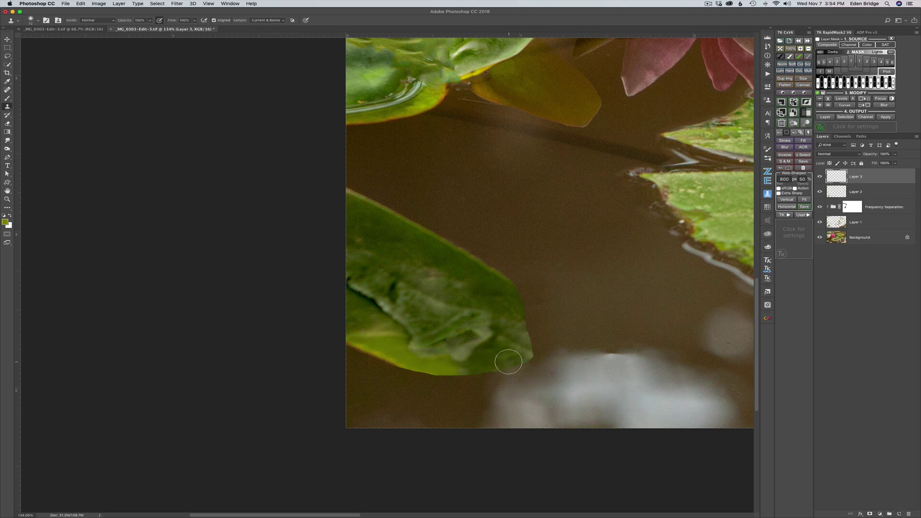
scroll(508, 360, "up", 5)
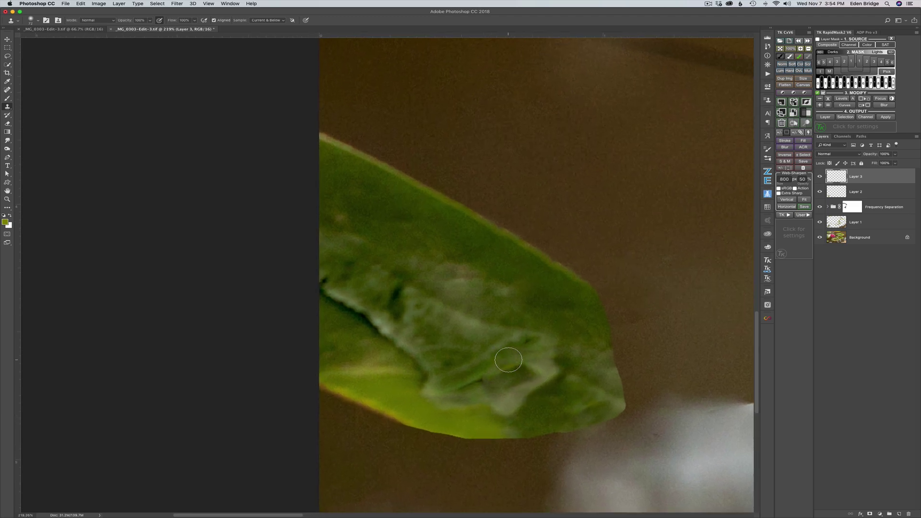
scroll(509, 360, "right", 5)
scroll(508, 359, "down", 2)
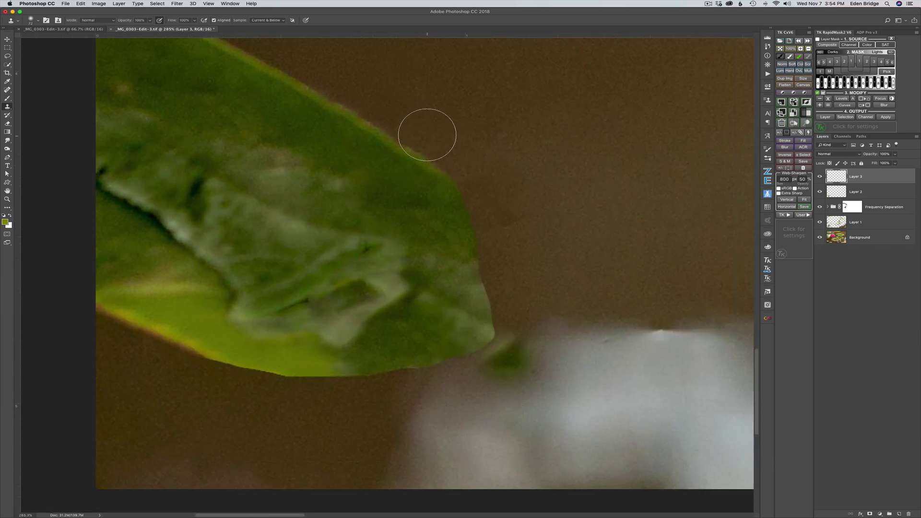
key("b")
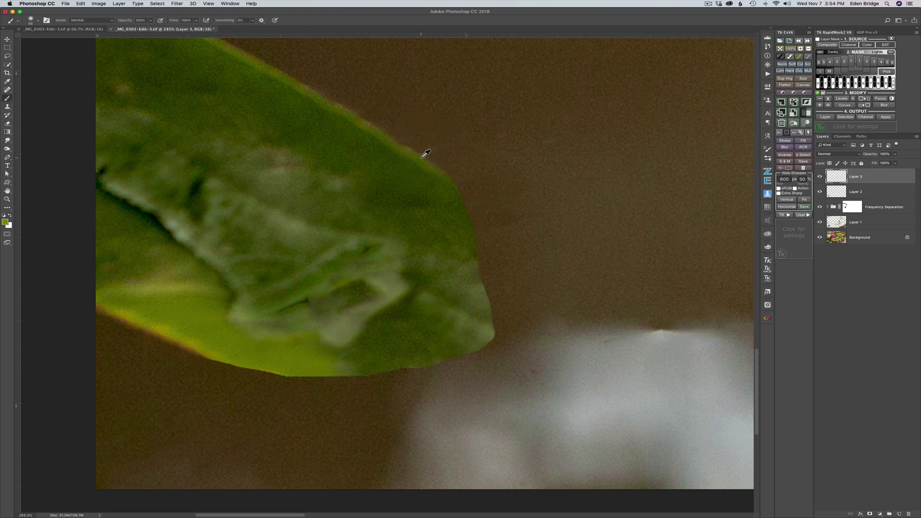
left_click(415, 148, "alt")
mouse_move(422, 158)
left_mouse_down()
mouse_move(390, 158)
mouse_move(402, 158)
left_mouse_up()
key("6")
mouse_move(451, 180)
left_mouse_down()
mouse_move(471, 210)
mouse_move(495, 331)
mouse_move(484, 277)
left_mouse_up()
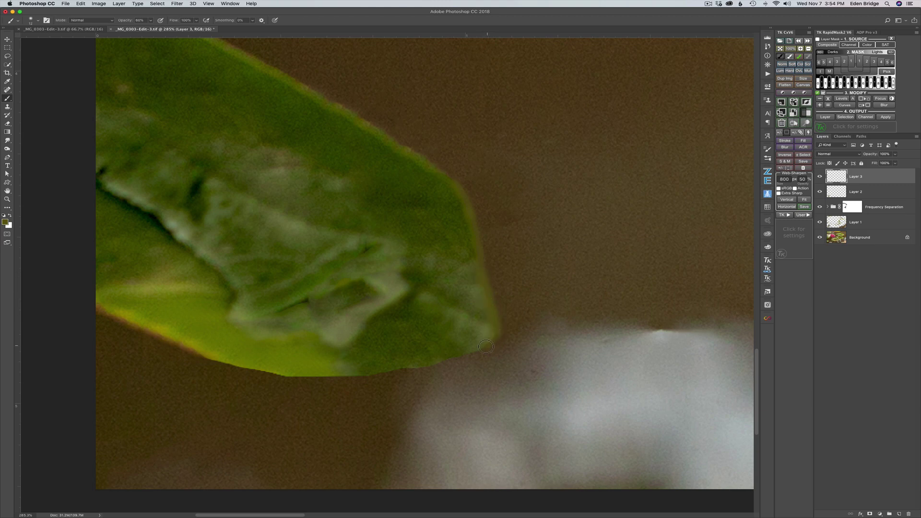
mouse_move(495, 332)
left_mouse_down()
mouse_move(470, 354)
mouse_move(366, 373)
mouse_move(249, 370)
mouse_move(207, 354)
mouse_move(281, 375)
mouse_move(418, 376)
left_mouse_up()
Sample yellow-green from the leaf's lower rim and paint it along the rebuilt bottom edge, blending toward the tip at 20% opacity.
left_click(200, 346, "alt")
key("2")
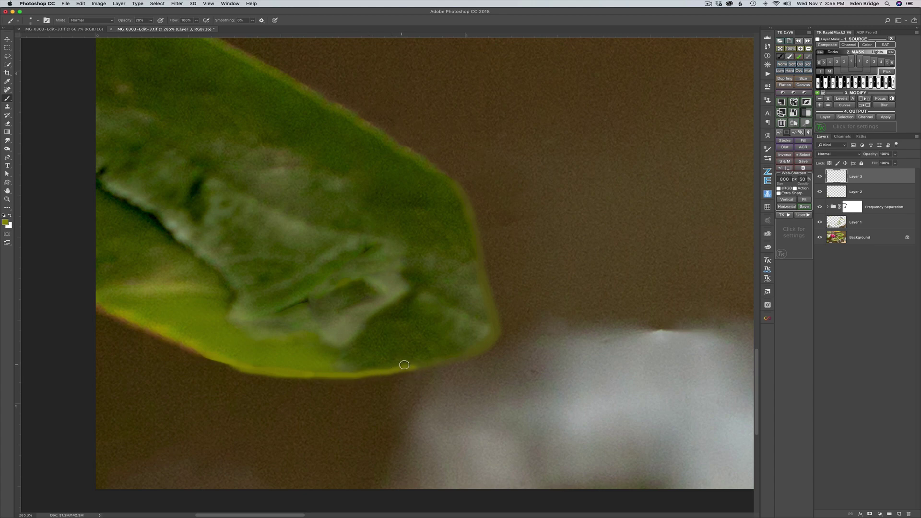
mouse_move(465, 356)
left_mouse_down()
mouse_move(377, 376)
mouse_move(442, 360)
mouse_move(381, 371)
left_mouse_up()
left_click_drag(477, 356, 426, 363)
left_click_drag(480, 349, 437, 361)
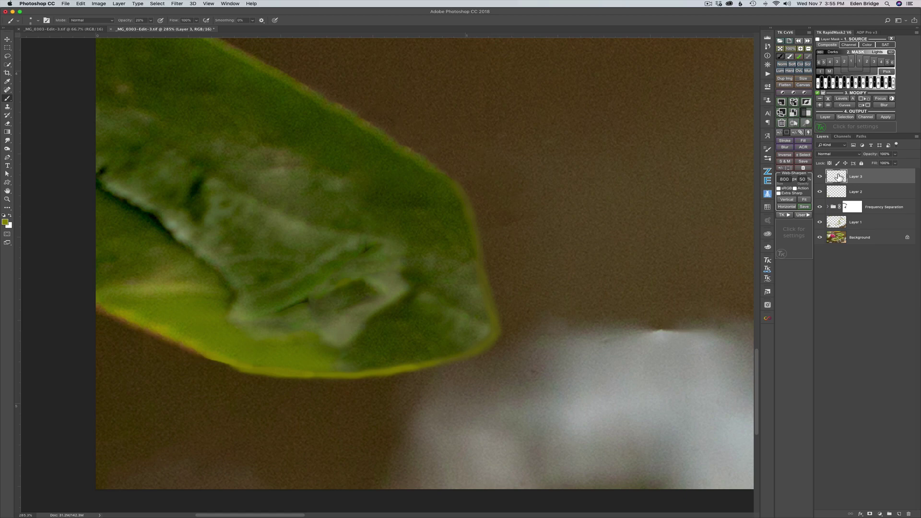
Apply Gaussian monochromatic Add Noise to the painted edge layer, adjusting the amount to match the photo's grain.
left_click(177, 6)
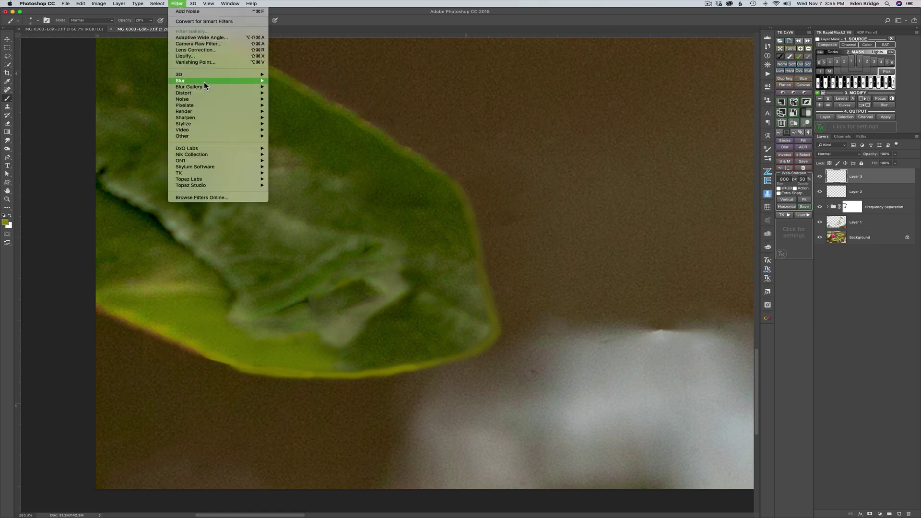
mouse_move(208, 100)
left_click(302, 98)
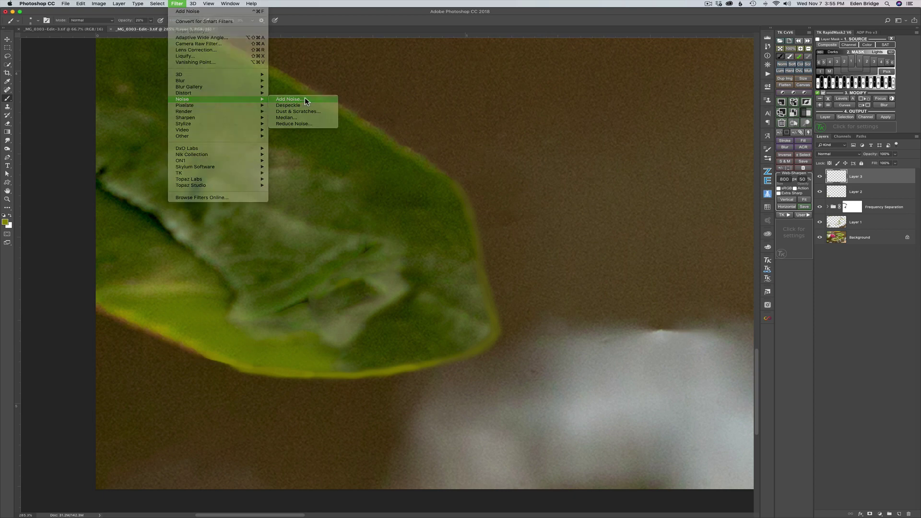
left_click_drag(449, 128, 622, 121)
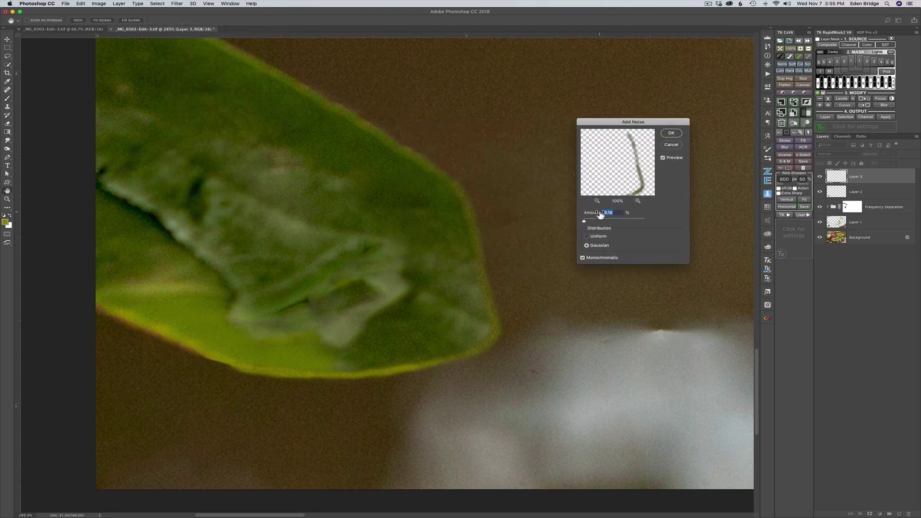
left_click_drag(595, 214, 572, 213)
left_click_drag(592, 212, 594, 212)
left_click(672, 133)
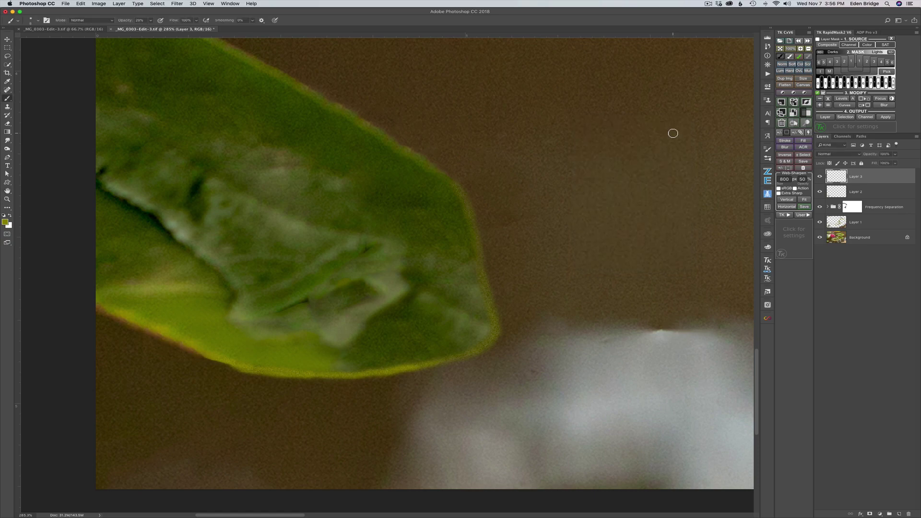
Group Layer 2 and Layer 3 under the name "Leaf Repair".
key("super+0")
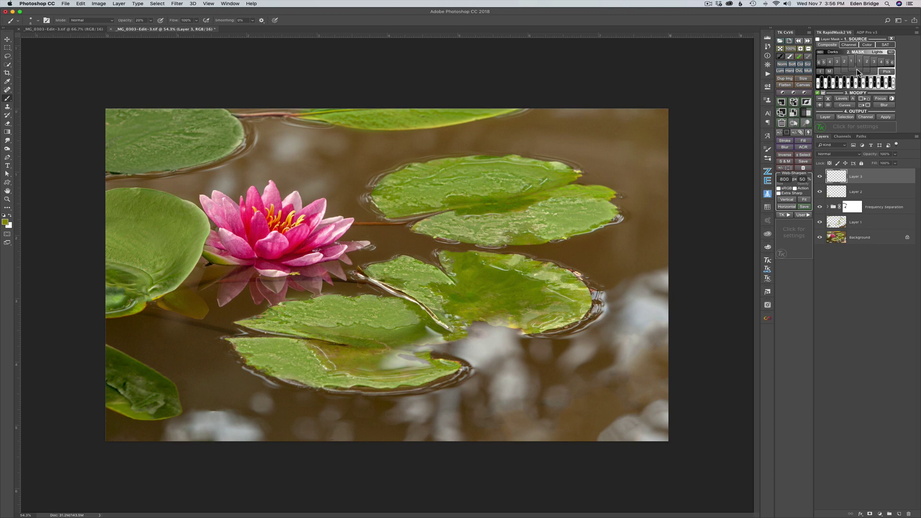
left_click(898, 193, "shift")
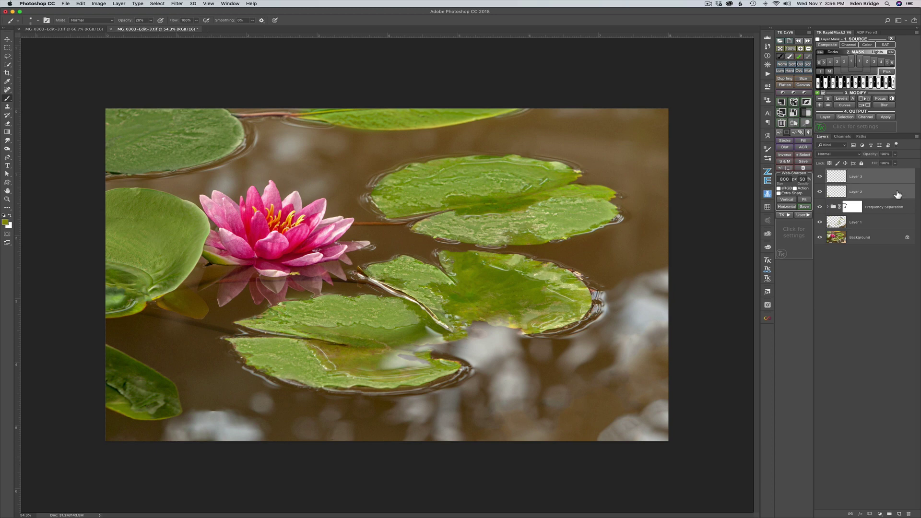
right_click(897, 176)
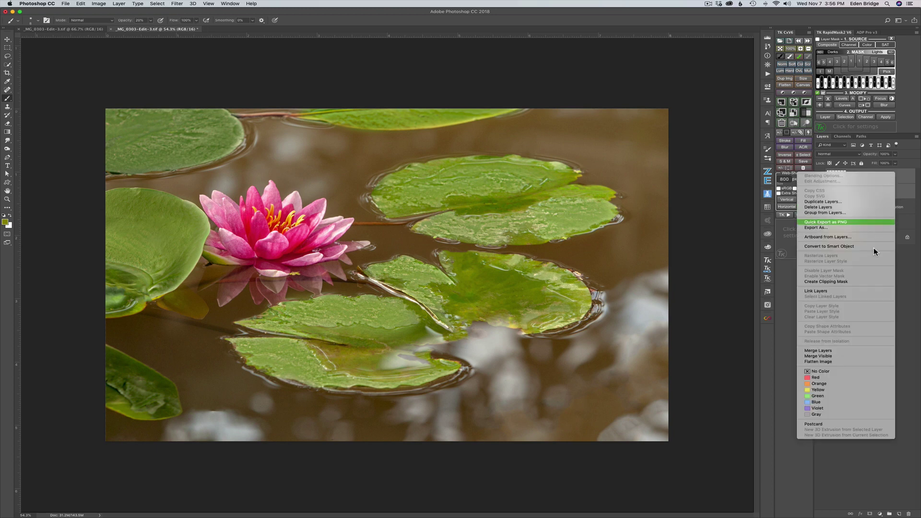
left_click(838, 212)
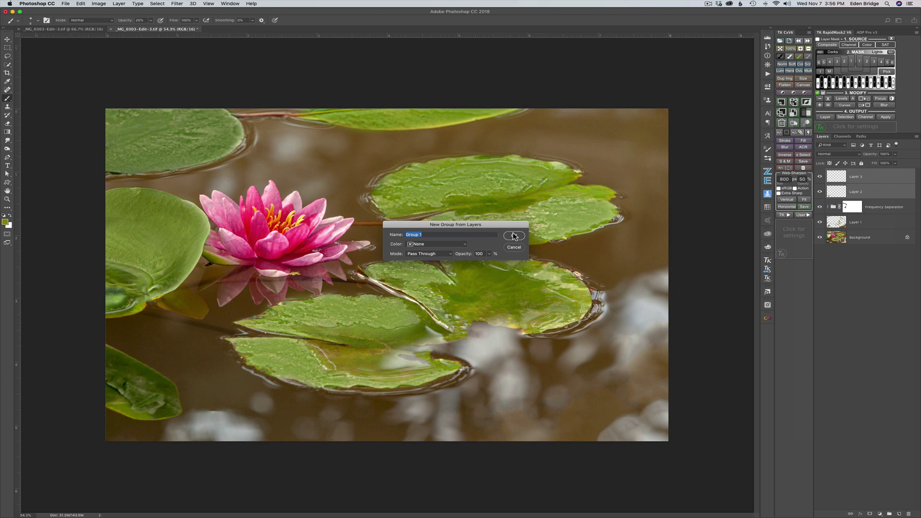
type("Leaf Repair")
left_click(514, 235)
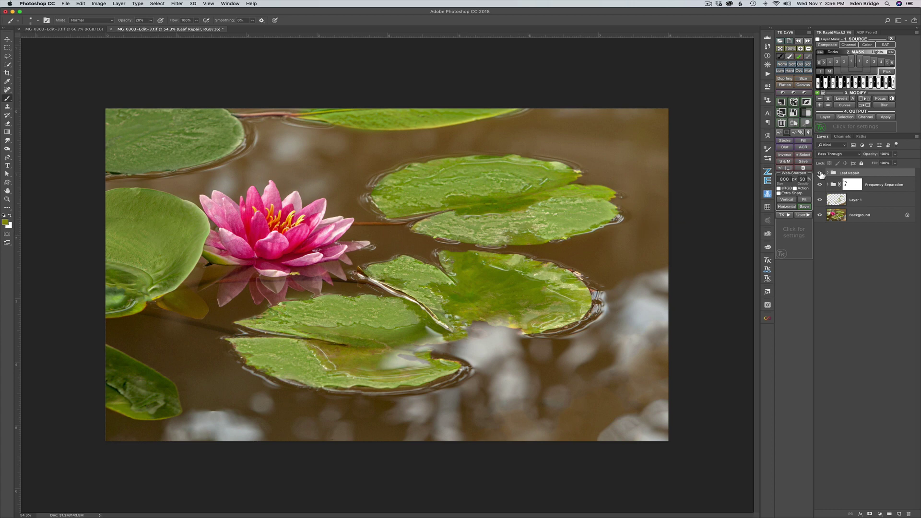
Compare the lower-left leaf before and after the repair by toggling the Leaf Repair group's visibility.
left_click(821, 173)
left_click(821, 173)
left_click(821, 174)
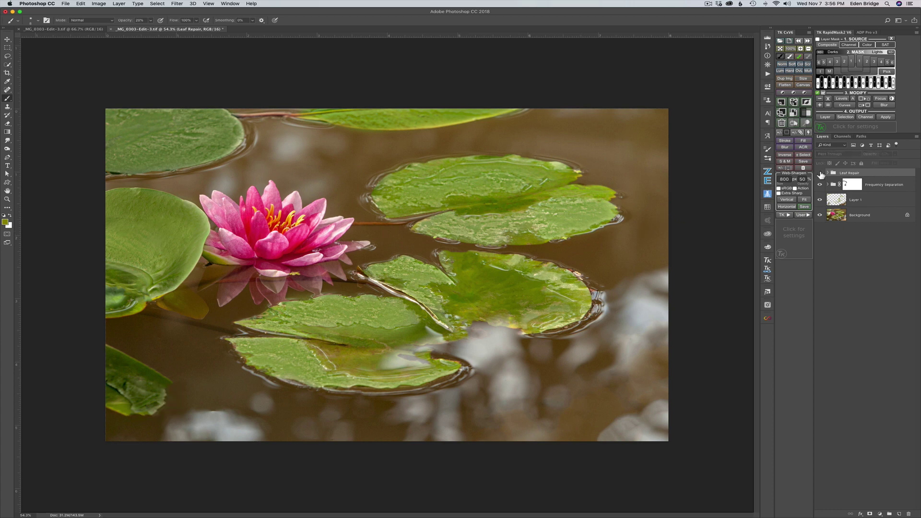
left_click(821, 173)
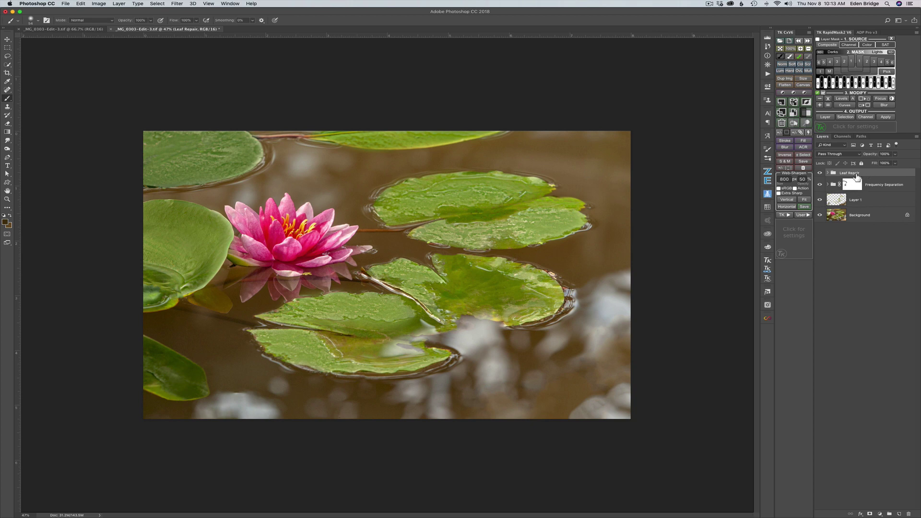
Stamp all visible layers into a new layer on top and open it in the Topaz Studio filter.
key("super+alt+shift+e")
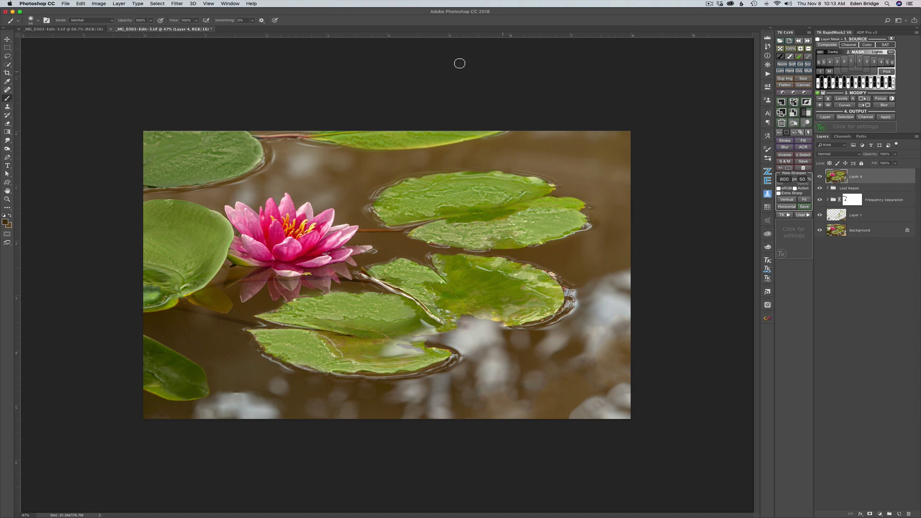
left_click(177, 4)
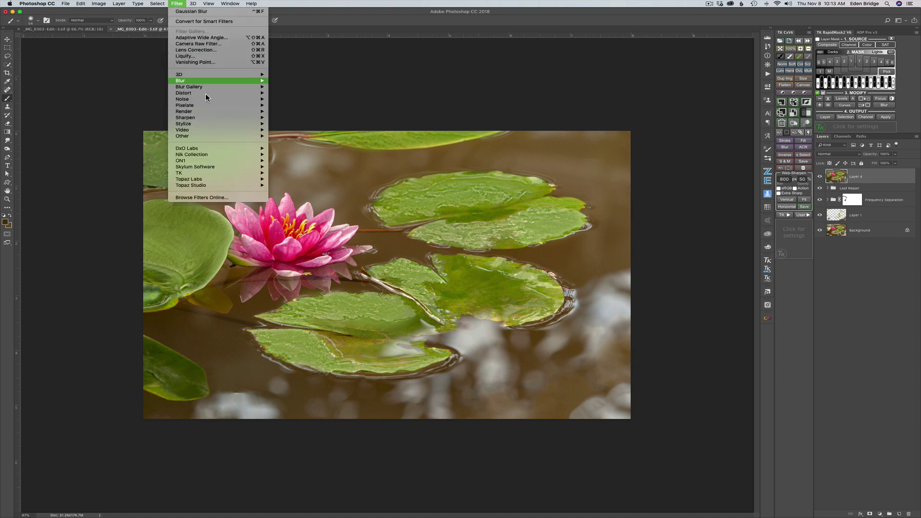
mouse_move(217, 184)
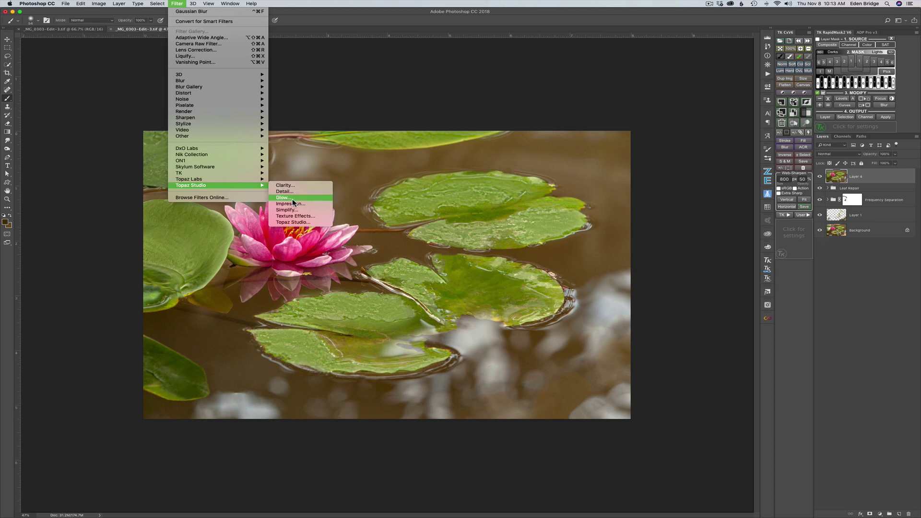
left_click(297, 223)
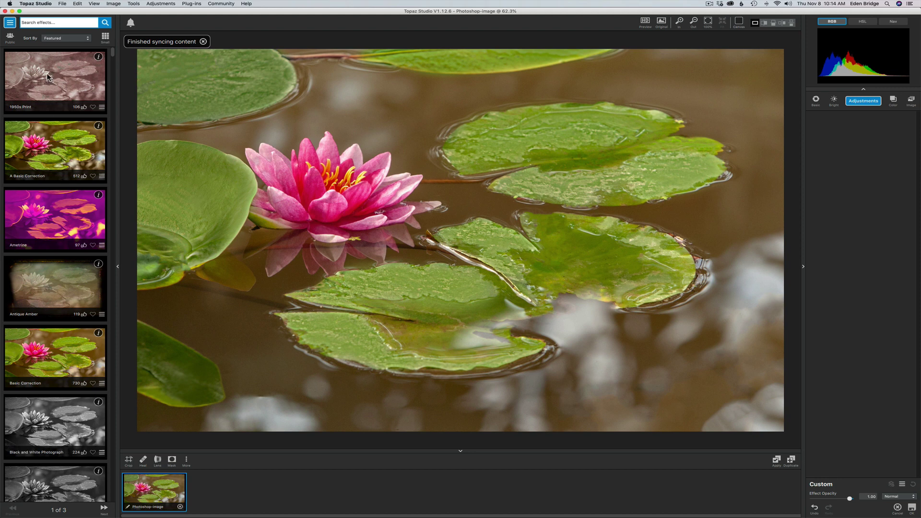
Filter the effect library to the Impressionistic category of Impression and leave out the public community effects.
left_click(9, 23)
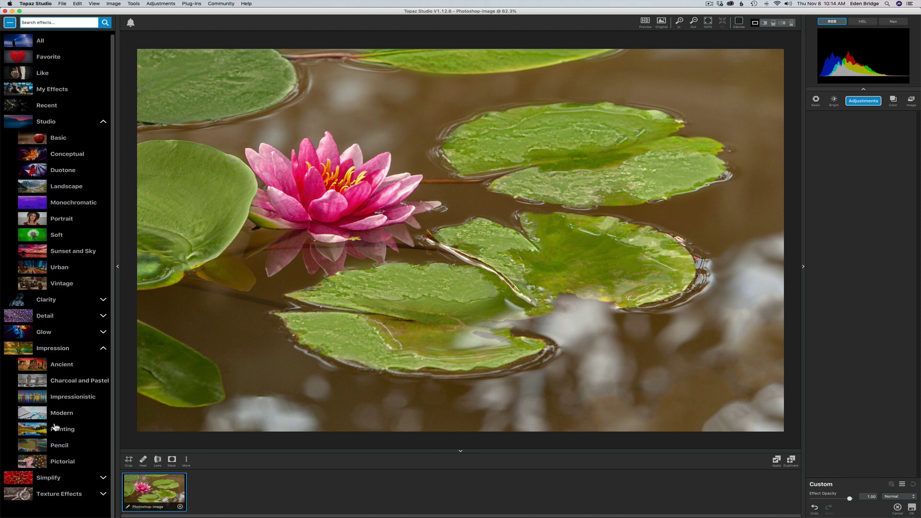
left_click(40, 397)
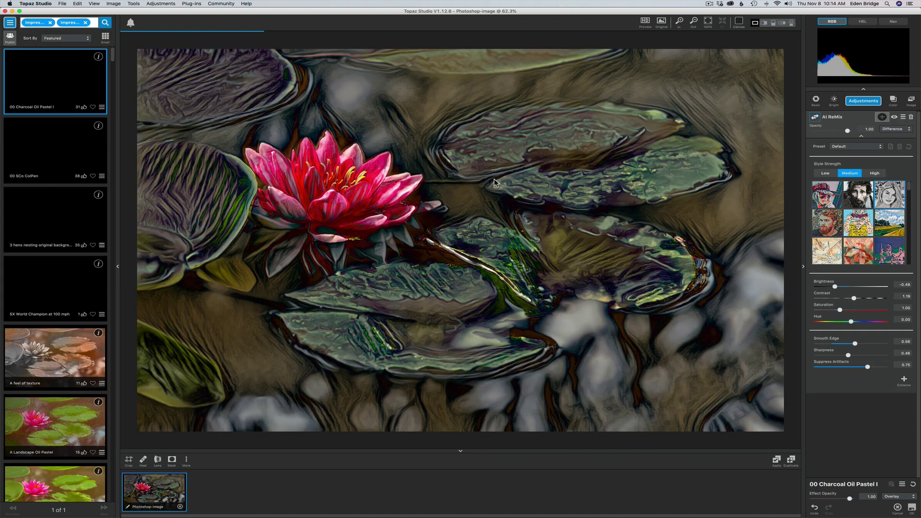
left_click(21, 43)
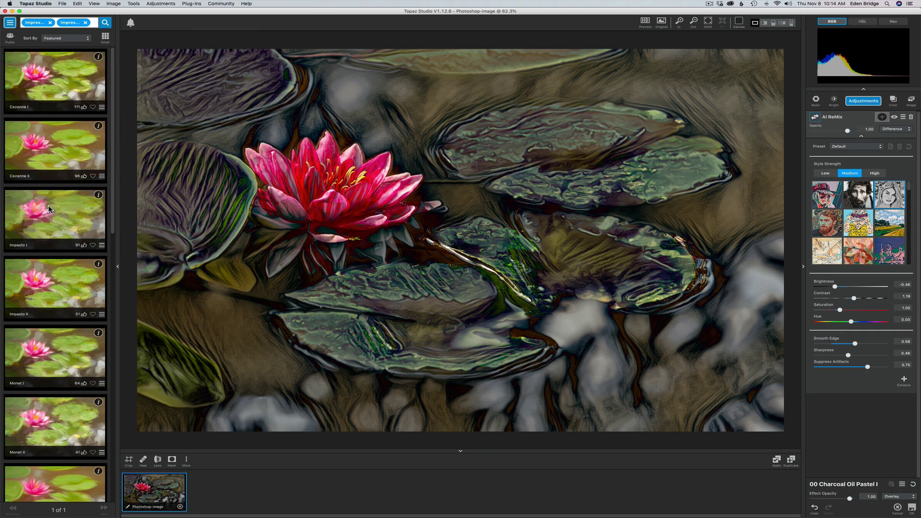
Browse the Impressionistic effects and apply Van Gogh I to the photo.
scroll(48, 206, "down", 5)
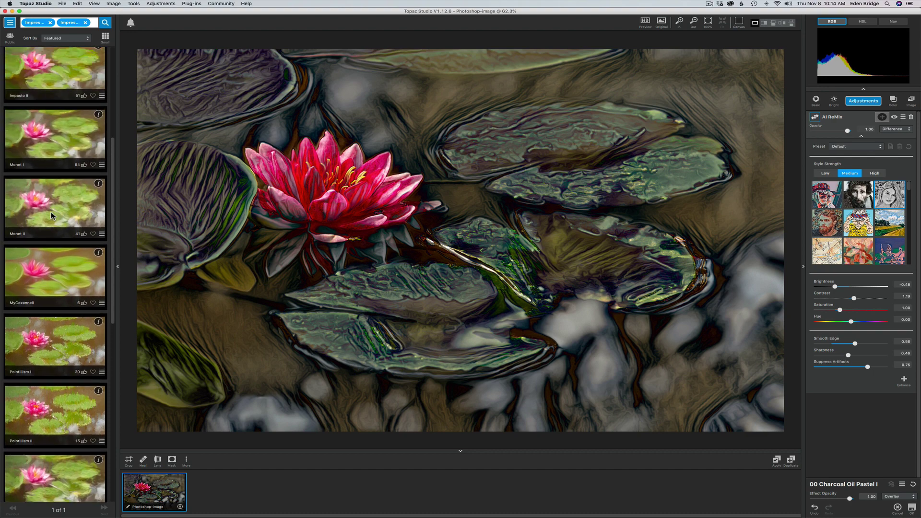
scroll(51, 213, "up", 5)
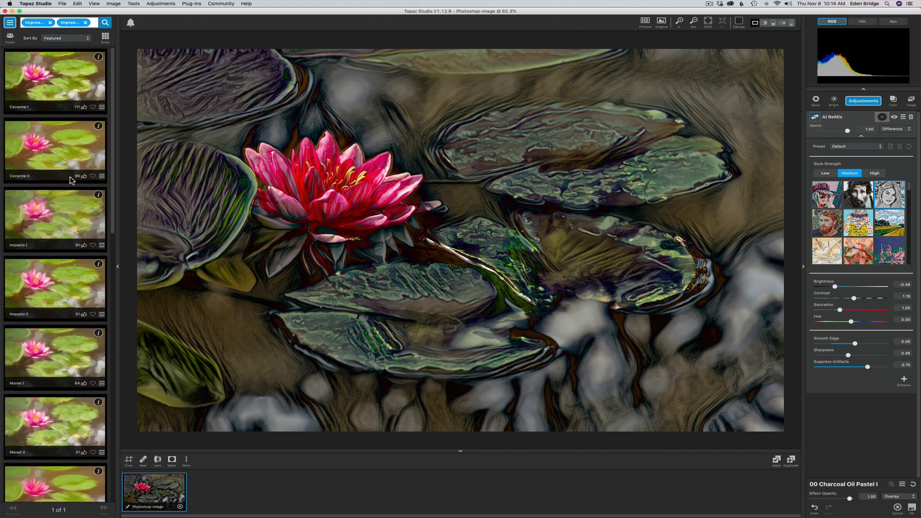
scroll(70, 181, "down", 4)
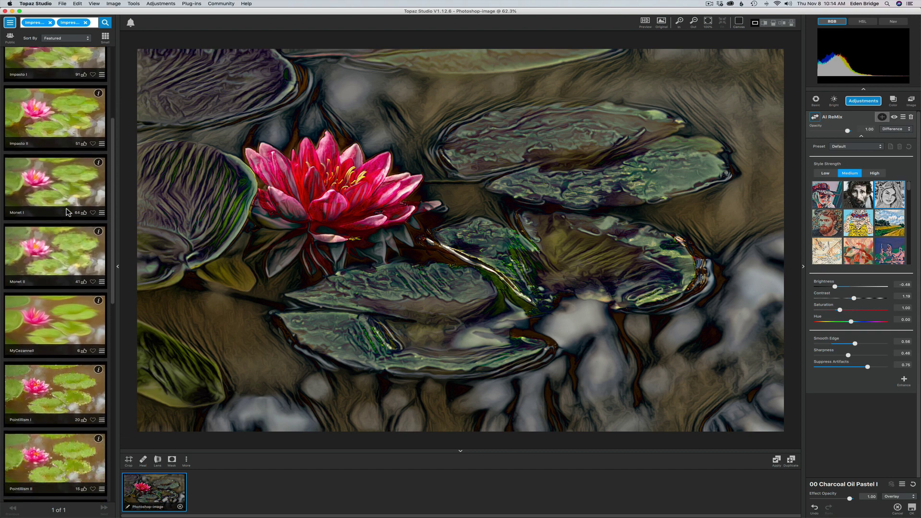
scroll(67, 211, "down", 6)
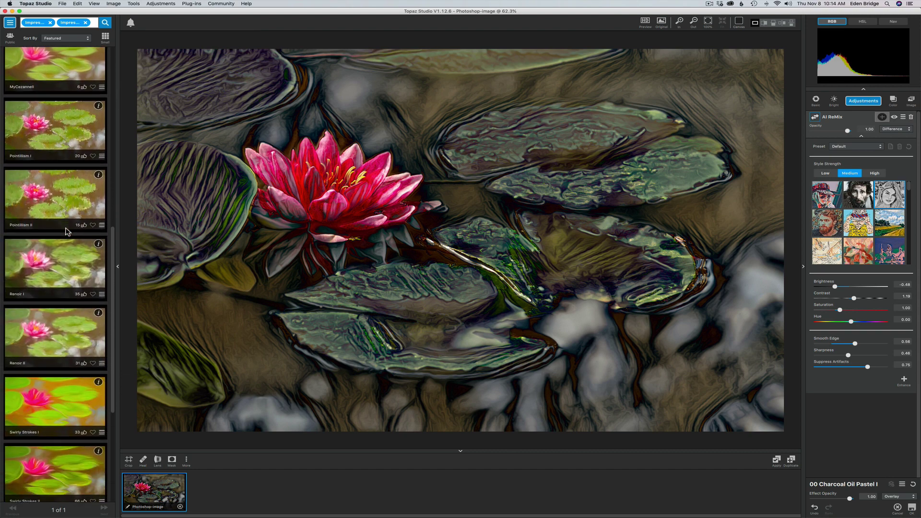
scroll(66, 231, "down", 5)
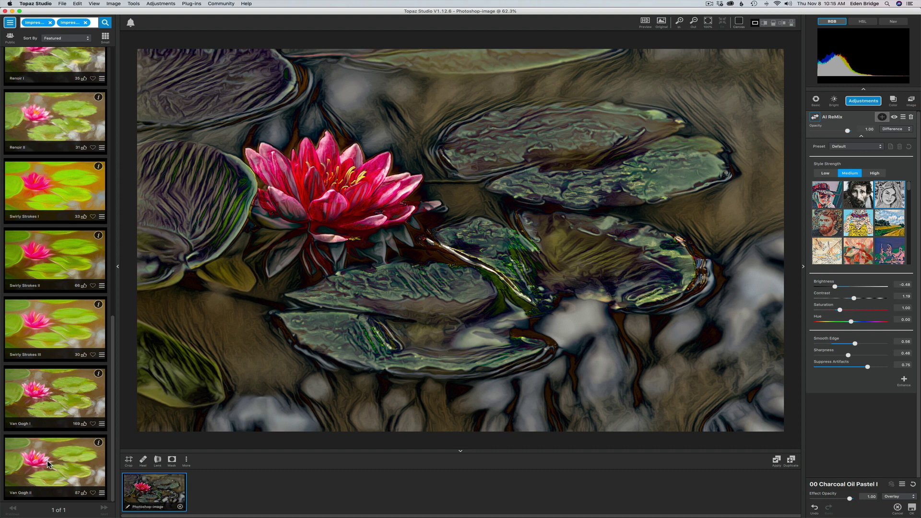
left_click(59, 387)
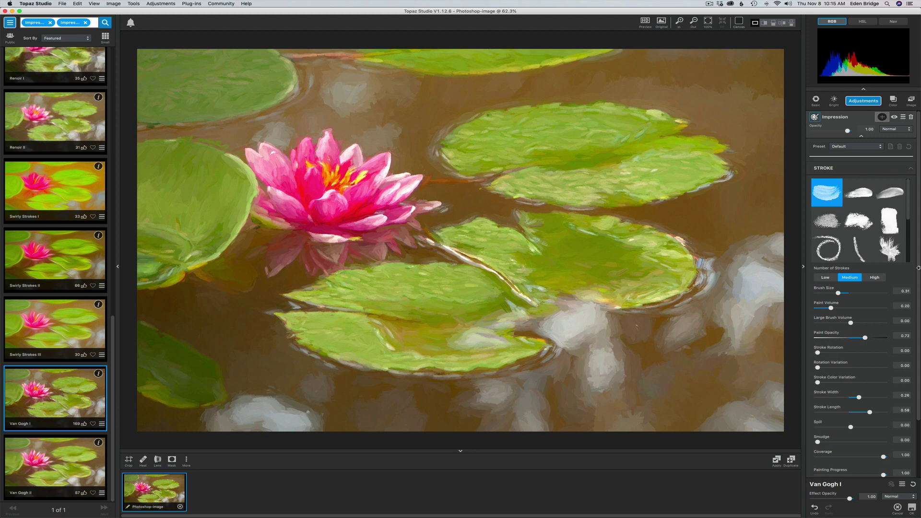
Review the Impression stroke settings, apply the Van Gogh I effect, and return the result to Photoshop.
scroll(904, 219, "down", 5)
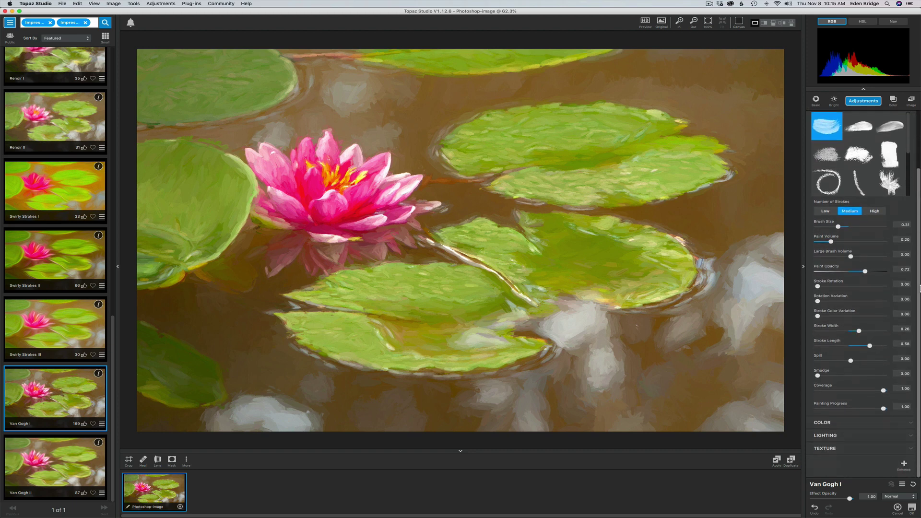
scroll(904, 220, "up", 5)
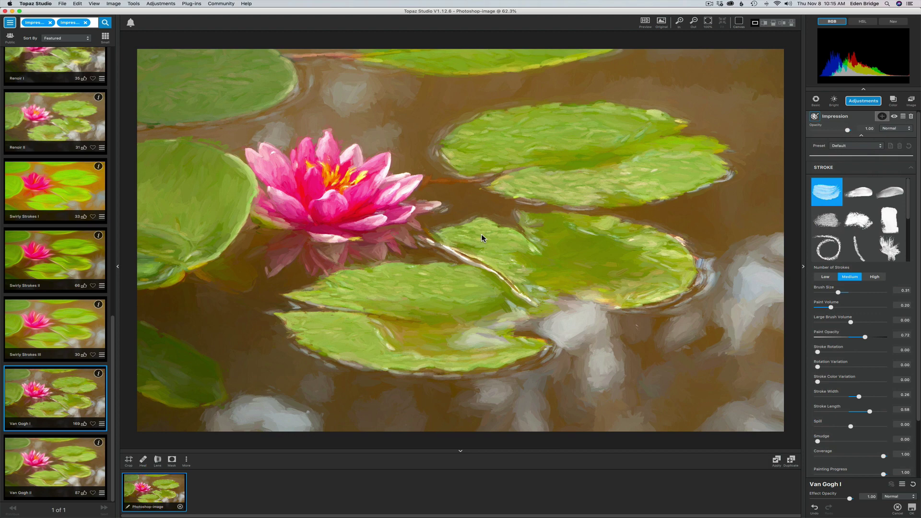
left_click(777, 461)
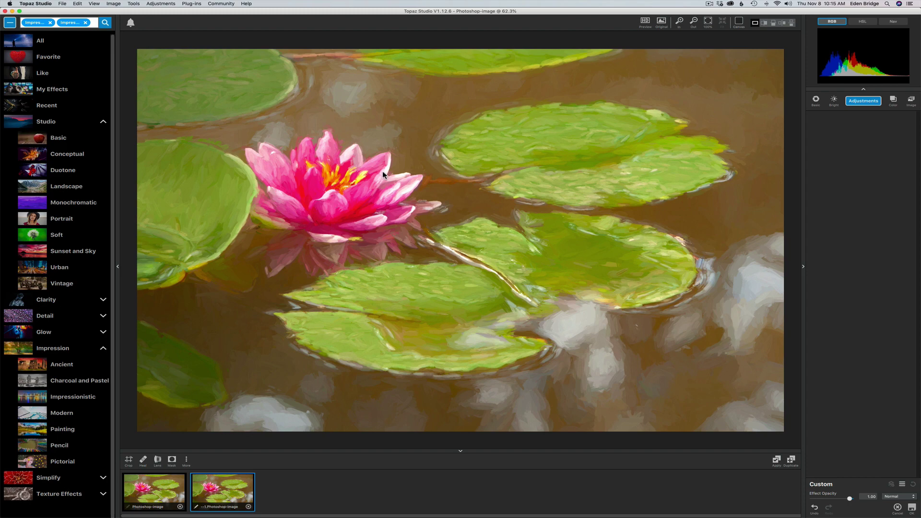
left_click(911, 513)
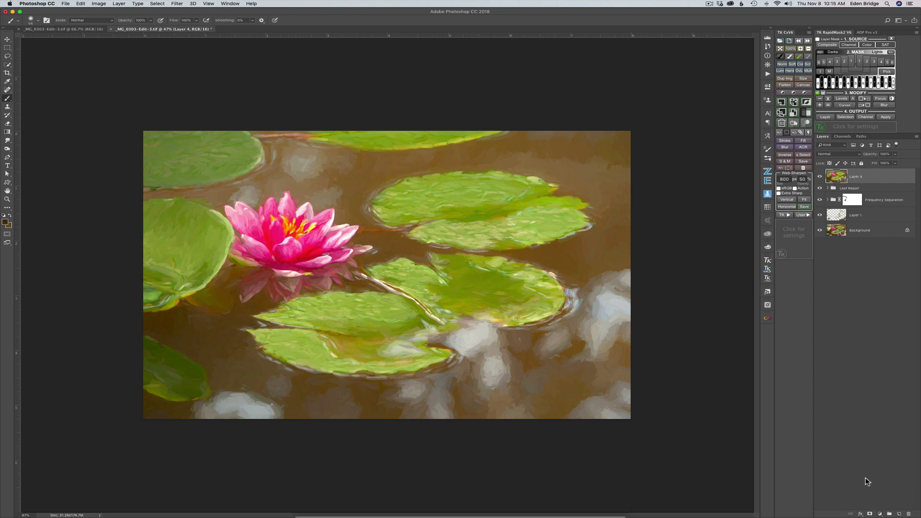
Add an inverted black layer mask to Layer 4 and paint white over the upper-right lily pads to reveal the painterly effect.
left_click(870, 514)
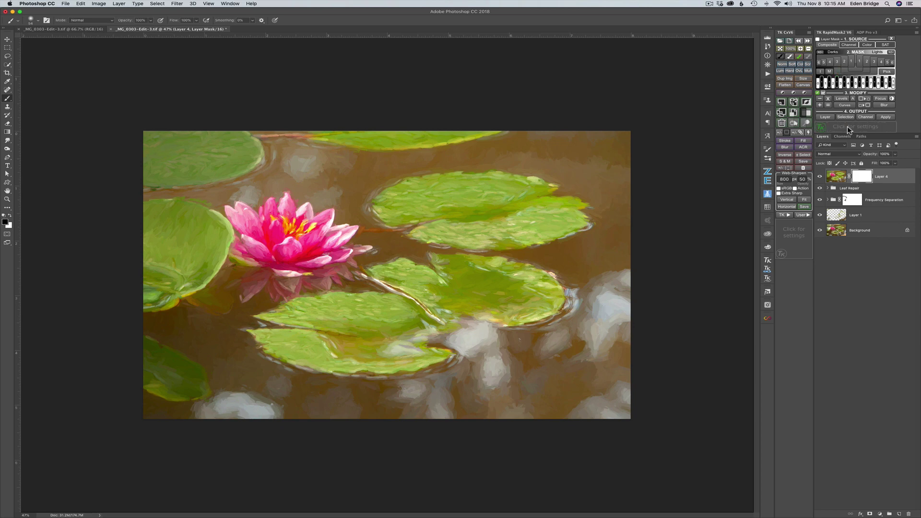
left_click(863, 177, "super")
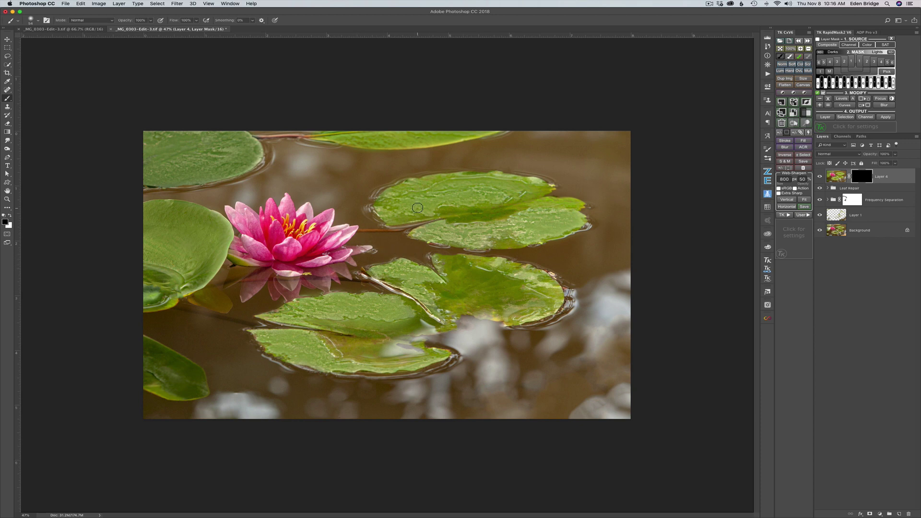
left_click_drag(421, 206, 435, 213)
key("x")
mouse_move(505, 194)
left_mouse_down()
mouse_move(395, 205)
mouse_move(522, 192)
mouse_move(494, 201)
mouse_move(551, 215)
mouse_move(426, 226)
mouse_move(513, 221)
mouse_move(472, 232)
mouse_move(526, 230)
mouse_move(503, 233)
left_mouse_up()
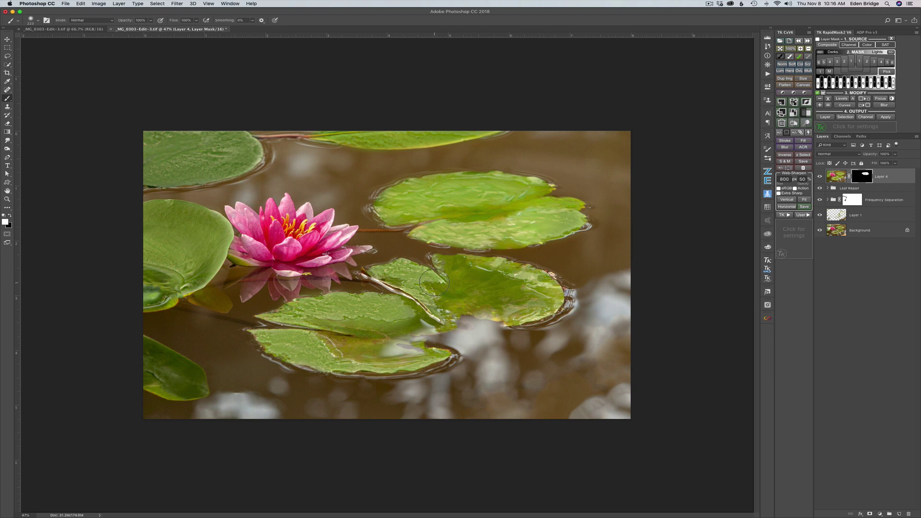
Paint white on Layer 4's mask over the lower lily pads, the left-hand leaves and the flower's reflection.
mouse_move(431, 286)
left_mouse_down()
mouse_move(458, 312)
mouse_move(434, 300)
mouse_move(454, 285)
mouse_move(445, 265)
mouse_move(508, 274)
mouse_move(499, 270)
mouse_move(550, 295)
mouse_move(491, 297)
mouse_move(532, 302)
mouse_move(499, 310)
mouse_move(530, 310)
mouse_move(494, 302)
mouse_move(544, 297)
mouse_move(533, 275)
mouse_move(505, 290)
mouse_move(543, 300)
mouse_move(477, 306)
mouse_move(519, 311)
mouse_move(377, 272)
mouse_move(407, 280)
mouse_move(402, 312)
mouse_move(352, 313)
mouse_move(405, 321)
mouse_move(356, 321)
mouse_move(409, 316)
mouse_move(361, 309)
mouse_move(392, 306)
mouse_move(282, 317)
mouse_move(404, 317)
mouse_move(353, 320)
mouse_move(409, 321)
mouse_move(411, 336)
mouse_move(379, 350)
mouse_move(280, 343)
mouse_move(314, 355)
mouse_move(420, 355)
mouse_move(393, 348)
mouse_move(415, 316)
mouse_move(401, 308)
mouse_move(418, 326)
mouse_move(382, 323)
mouse_move(406, 328)
mouse_move(390, 353)
mouse_move(426, 355)
mouse_move(301, 356)
mouse_move(344, 333)
mouse_move(310, 321)
mouse_move(399, 316)
left_mouse_up()
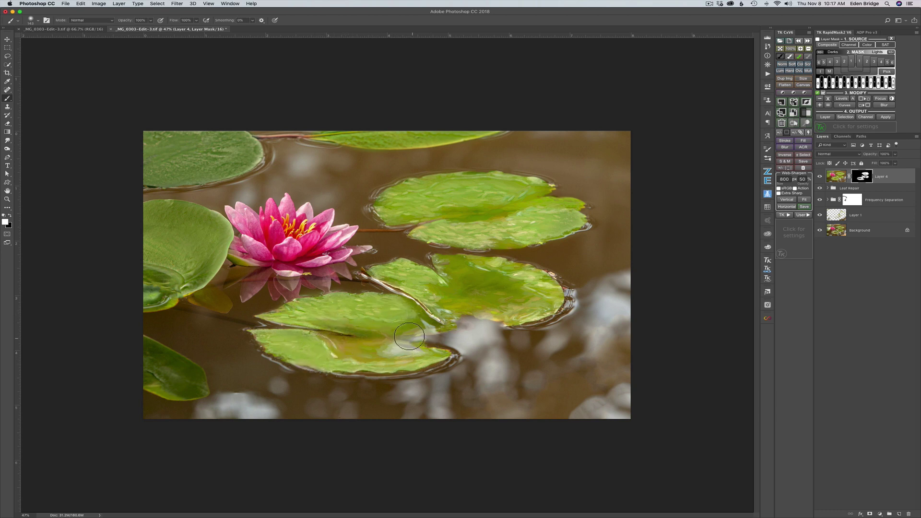
mouse_move(170, 226)
left_mouse_down()
mouse_move(191, 224)
mouse_move(207, 242)
mouse_move(159, 293)
mouse_move(171, 273)
mouse_move(162, 254)
mouse_move(204, 248)
mouse_move(207, 227)
left_mouse_up()
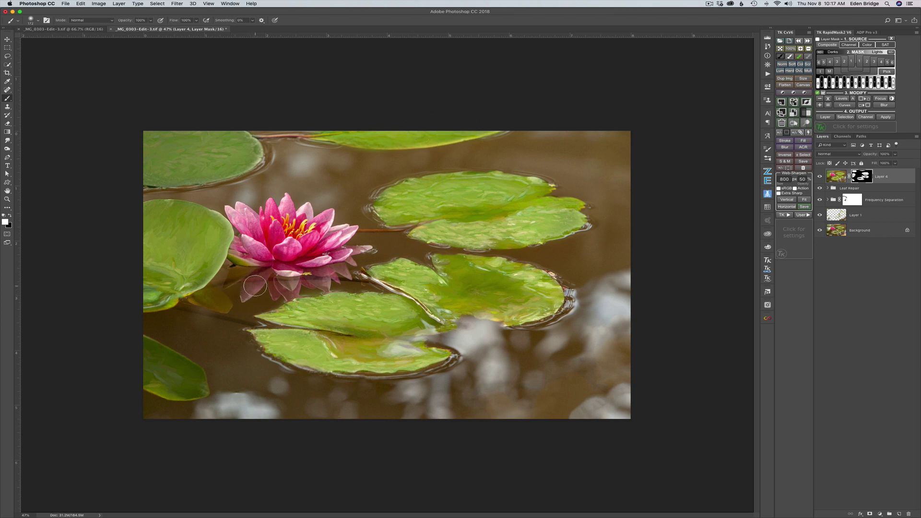
left_click_drag(258, 283, 252, 283)
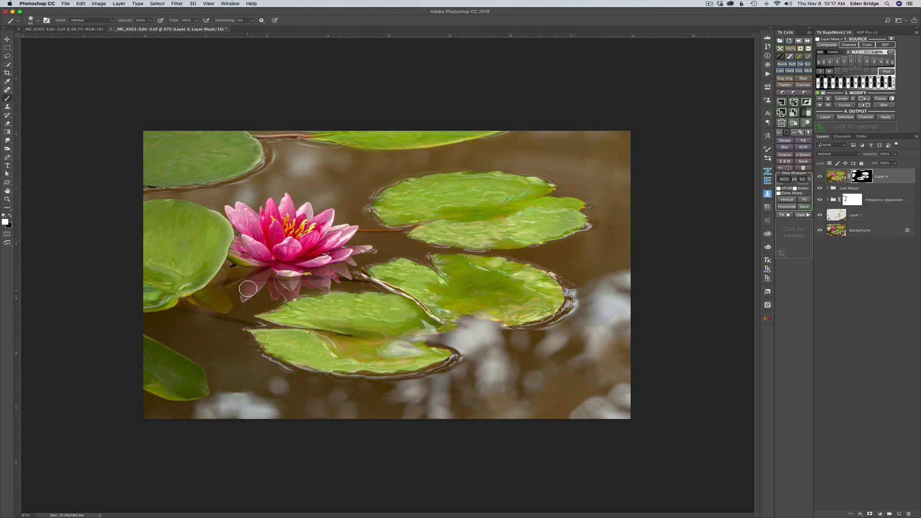
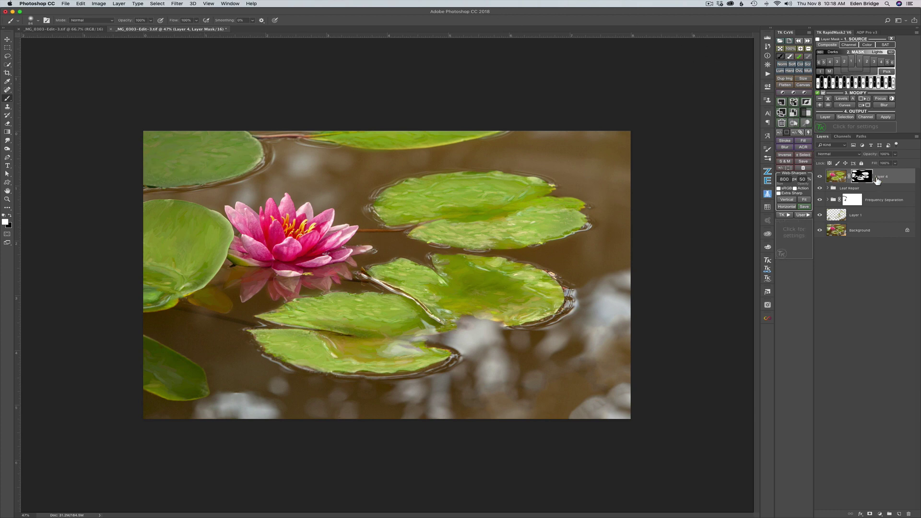
Compare the photo with and without the painterly effect by toggling Layer 4's visibility.
left_click(819, 179)
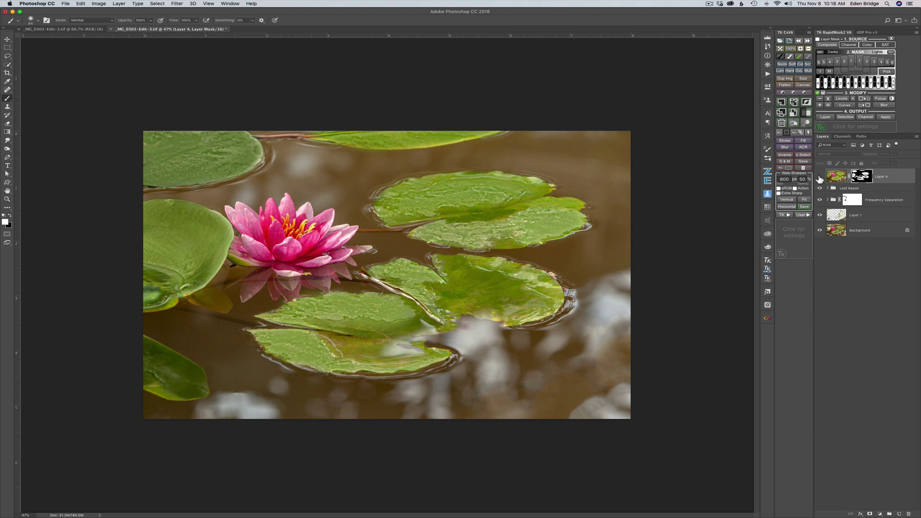
left_click(820, 179)
left_click(819, 178)
left_click(820, 179)
left_click(820, 179)
left_click(820, 178)
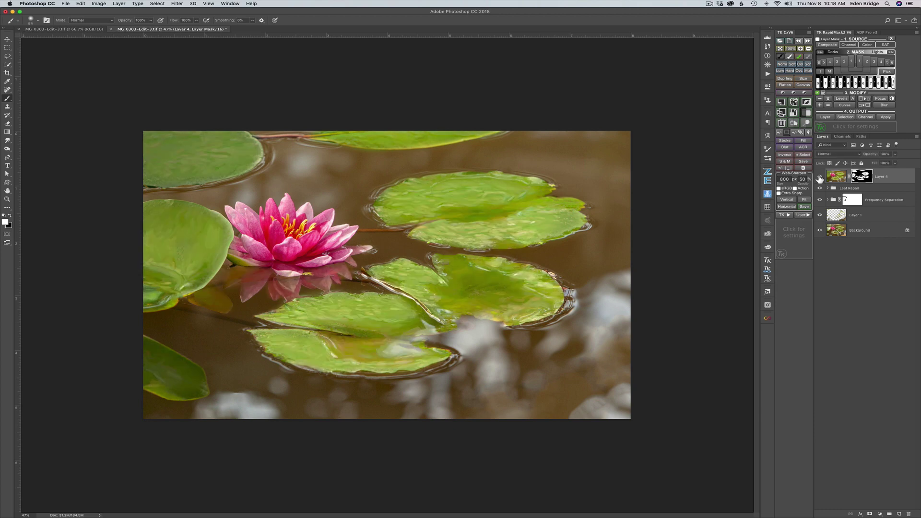
left_click(820, 179)
left_click(820, 178)
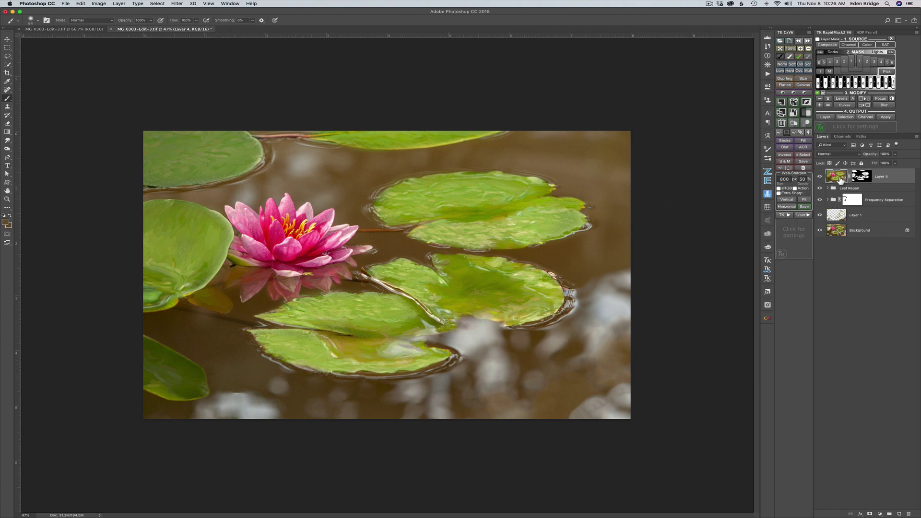
Stamp all visible layers into a new layer on top, and delete the layer mask added to it.
left_click(794, 101)
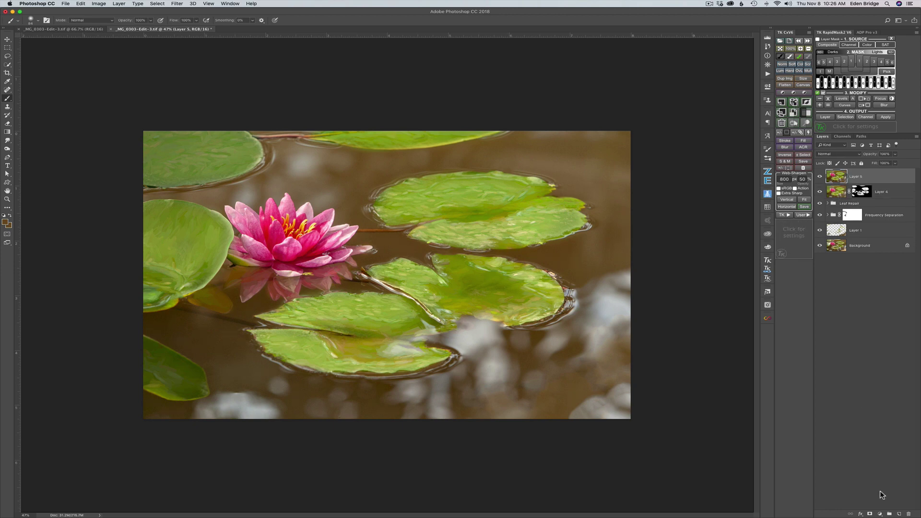
left_click(870, 514)
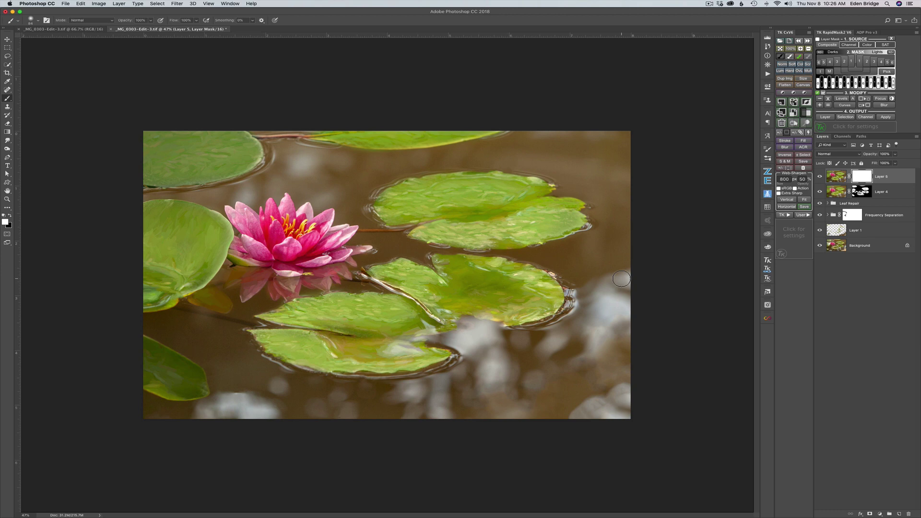
left_click(909, 515)
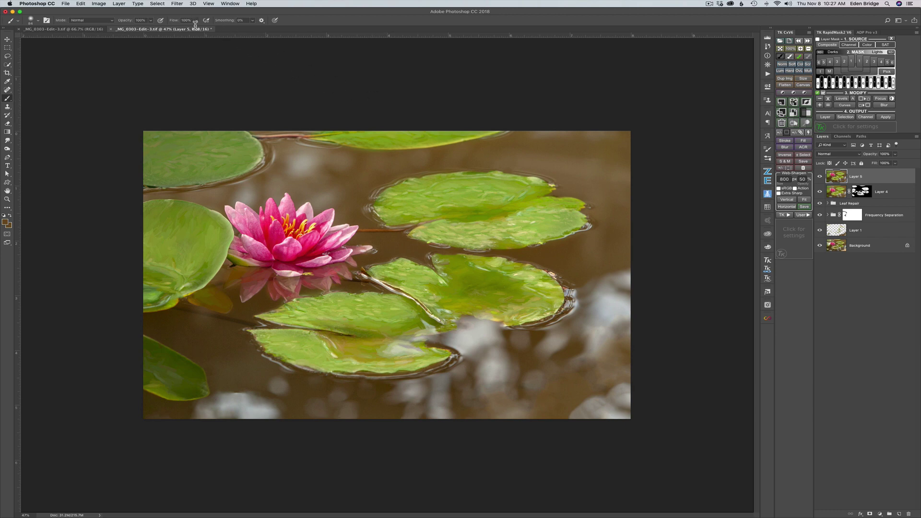
Start a Color Range selection from sampled colors, move its dialog clear of the photo, and set Fuzziness to 19.
left_click(158, 4)
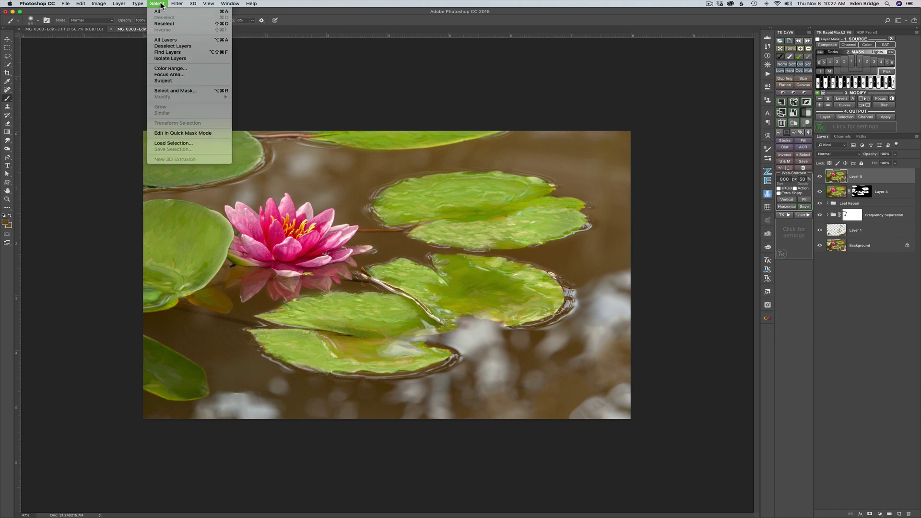
left_click(174, 69)
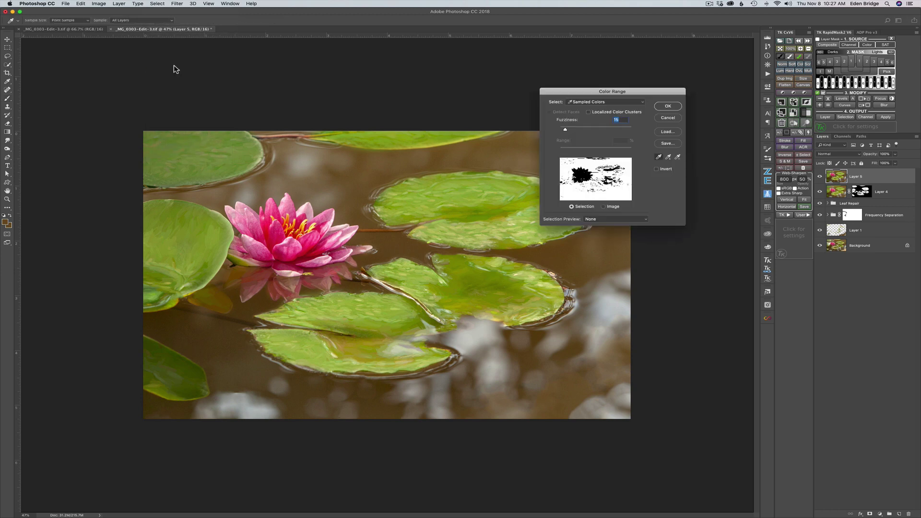
left_click(669, 157)
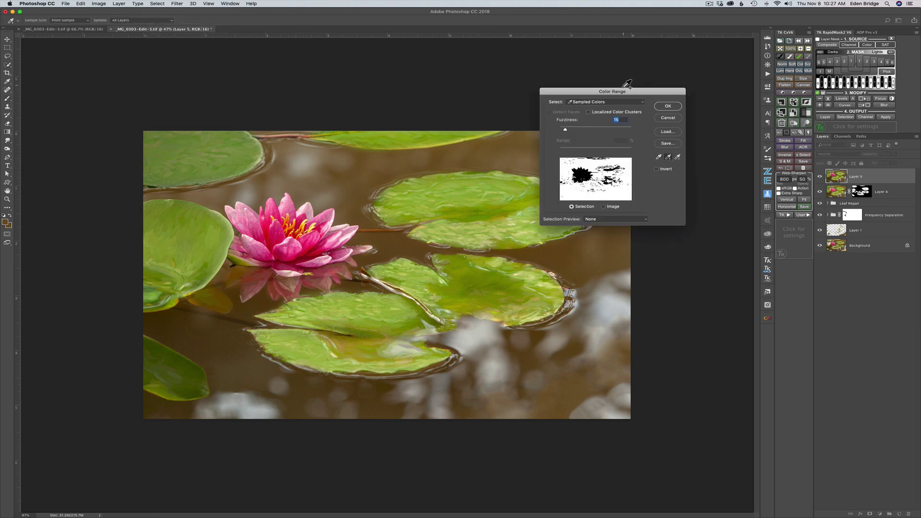
left_click_drag(624, 93, 714, 77)
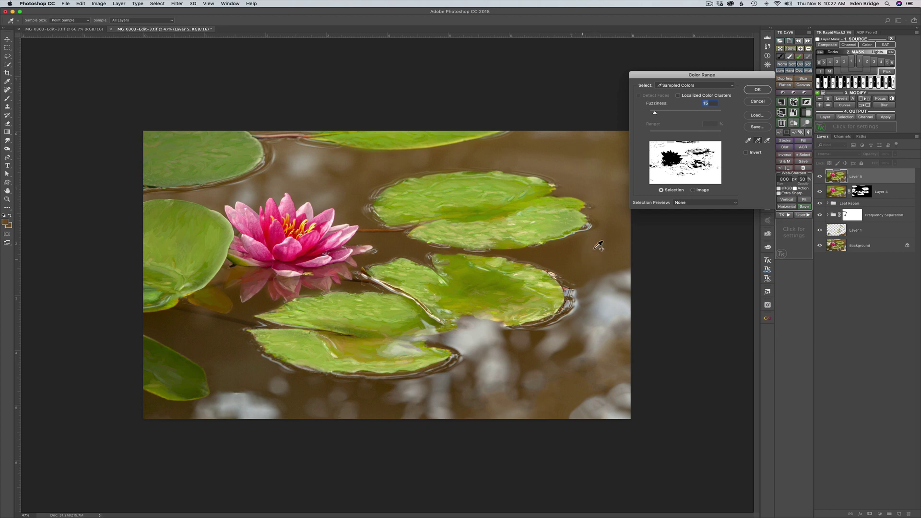
mouse_move(655, 114)
left_mouse_down()
mouse_move(691, 115)
mouse_move(655, 115)
left_mouse_up()
Subtract the lily pads' greens and the flower's petal color from the Color Range selection.
left_click(488, 187, "shift")
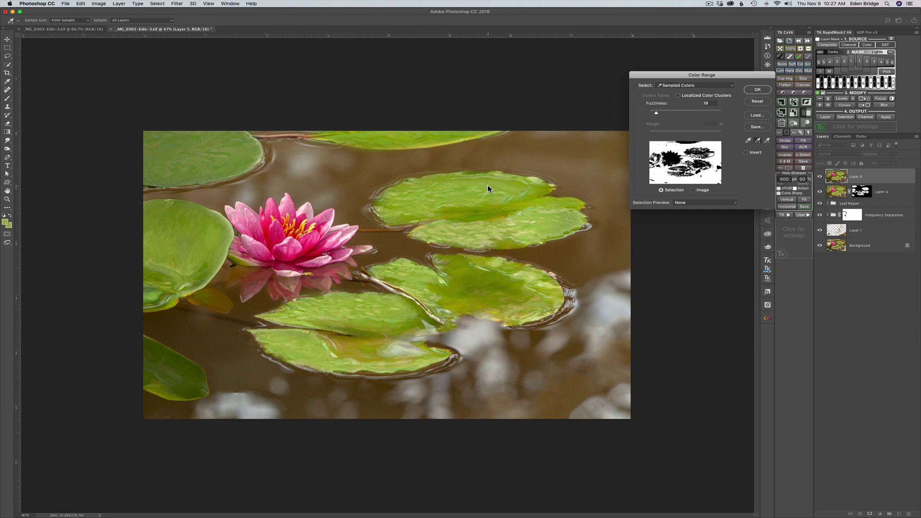
left_click(547, 176, "shift")
left_click(539, 179, "alt")
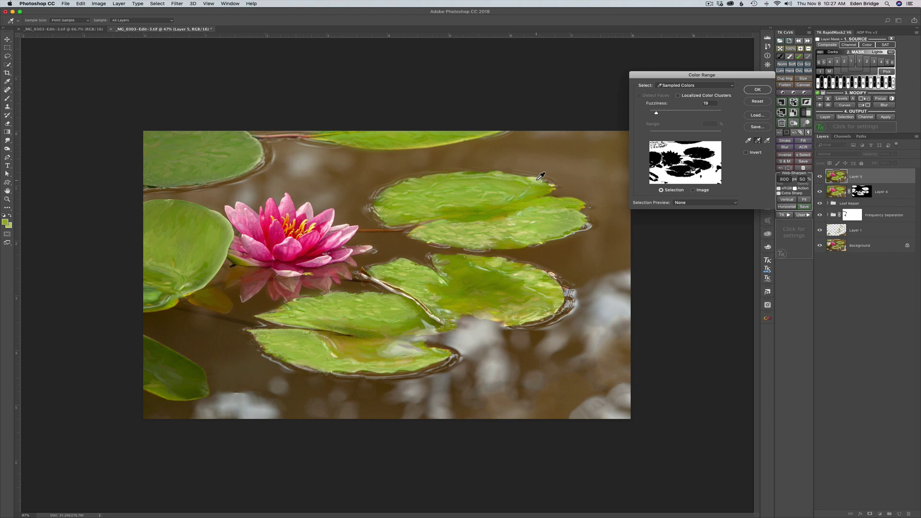
left_click(557, 226, "alt")
left_click(568, 231, "alt")
left_click(338, 238, "alt")
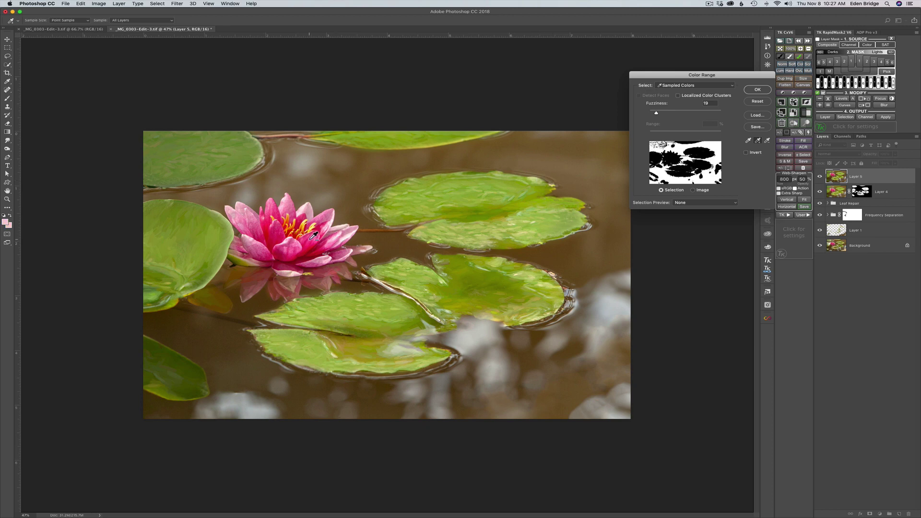
Refine the Color Range selection with more color samples along the lily pad edges and in the water, with Fuzziness raised to 30.
left_click(264, 182)
left_click(225, 339)
left_click_drag(656, 113, 658, 112)
left_click_drag(659, 111, 660, 111)
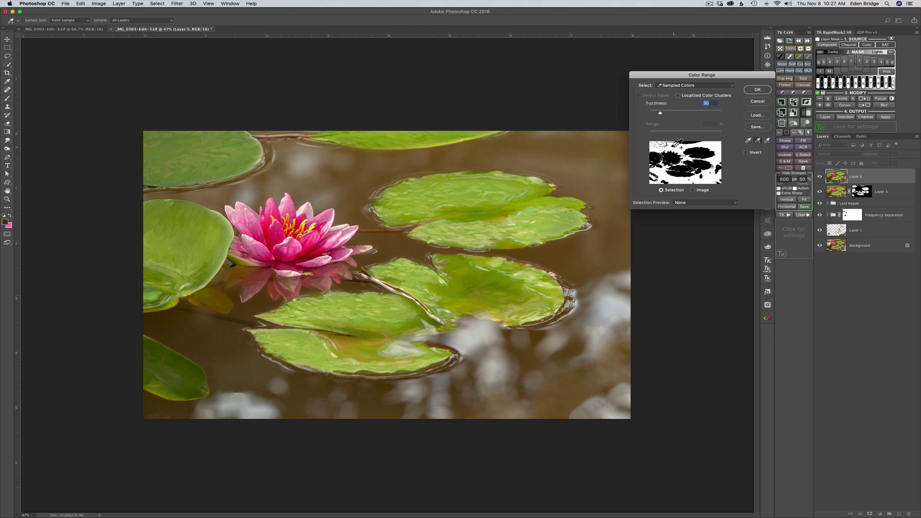
left_click(675, 144)
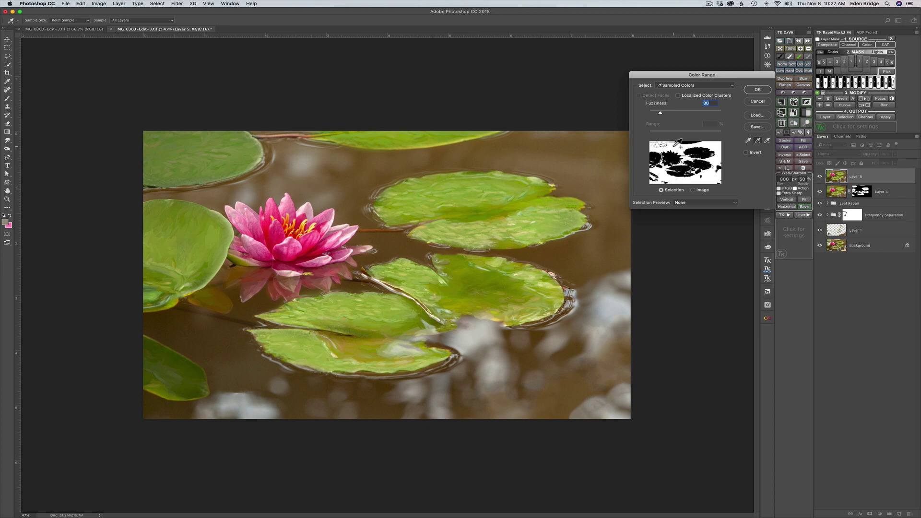
left_click(677, 144)
Reduce the Color Range Fuzziness to a single-digit value, accept the water selection, and turn it into a layer mask on Layer 5.
left_click_drag(660, 113, 652, 112)
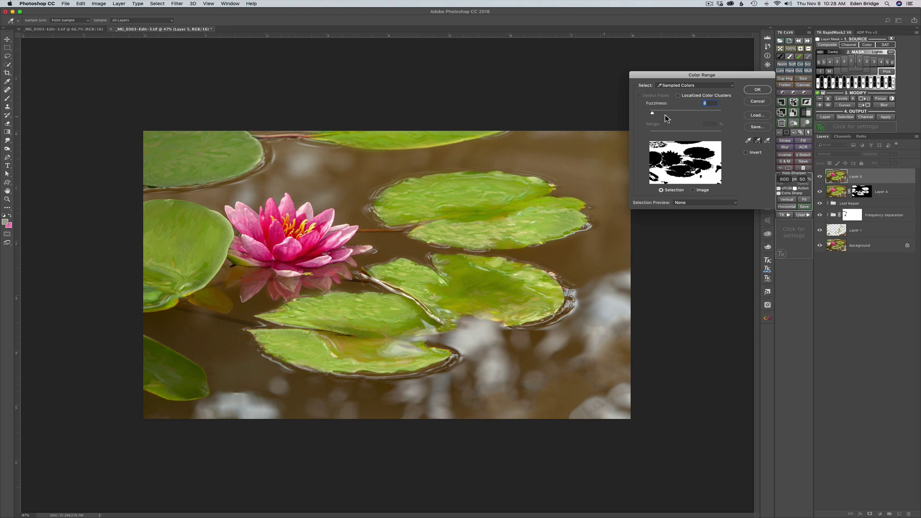
left_click(757, 89)
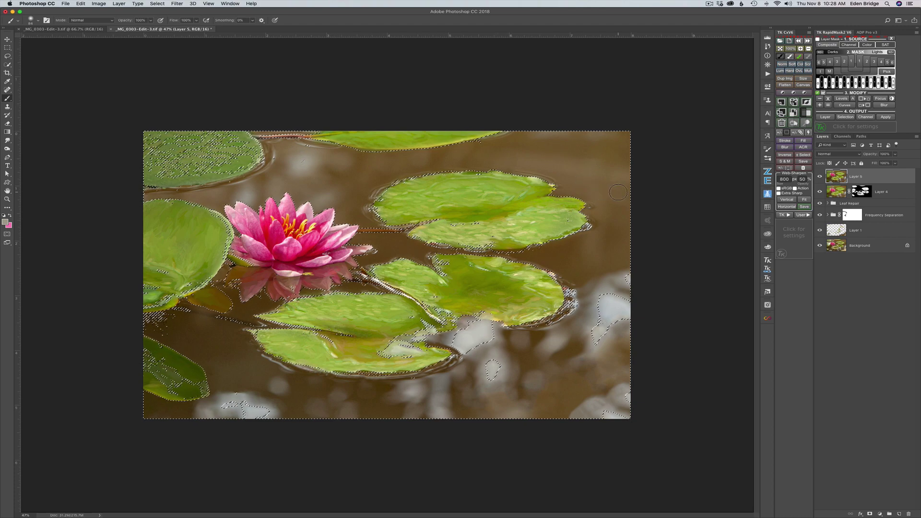
left_click(872, 514)
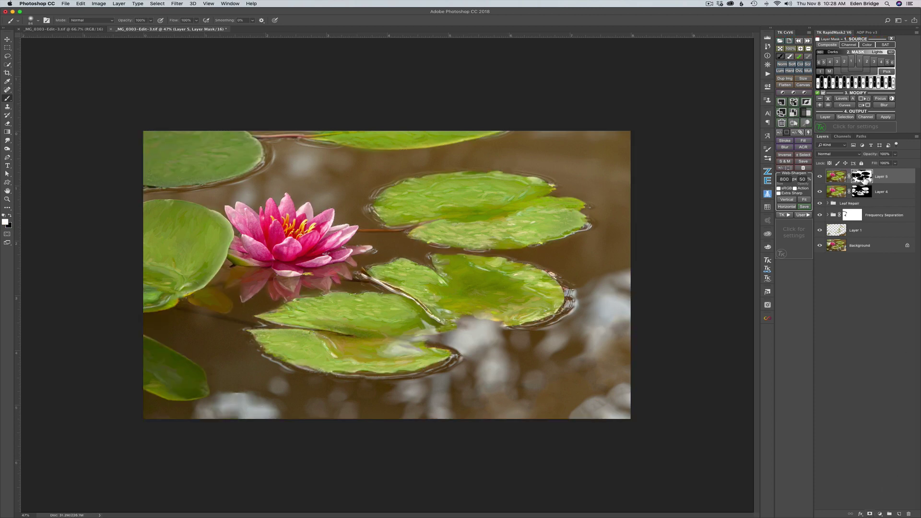
Soften Layer 5's mask with a Gaussian Blur of 5.6 pixels.
left_click(178, 5)
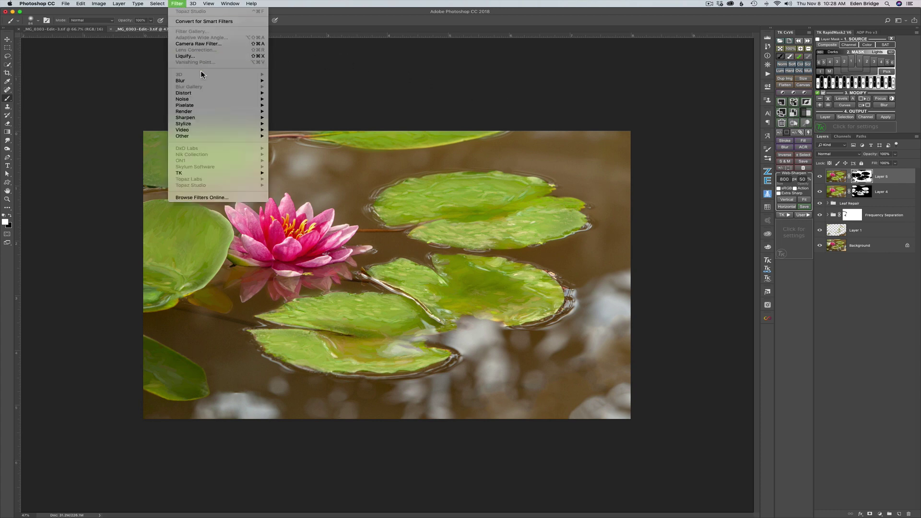
mouse_move(201, 81)
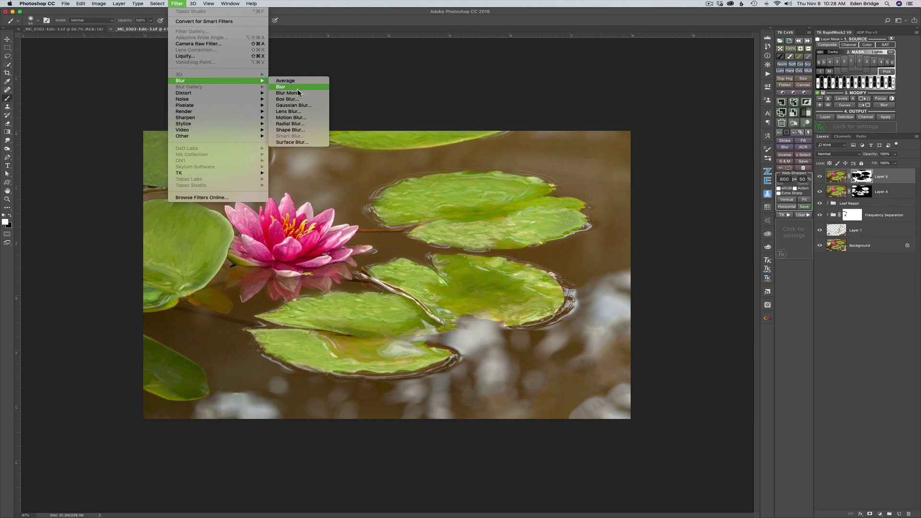
left_click(304, 103)
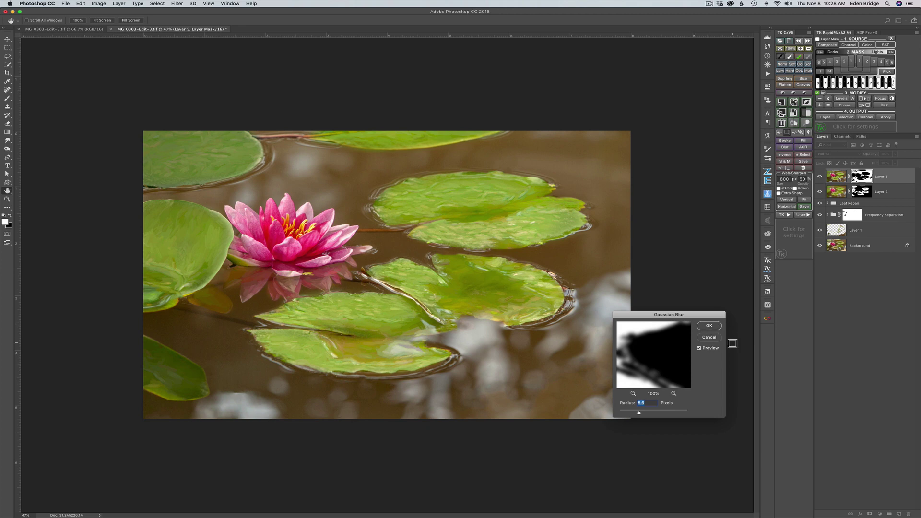
left_click(710, 327)
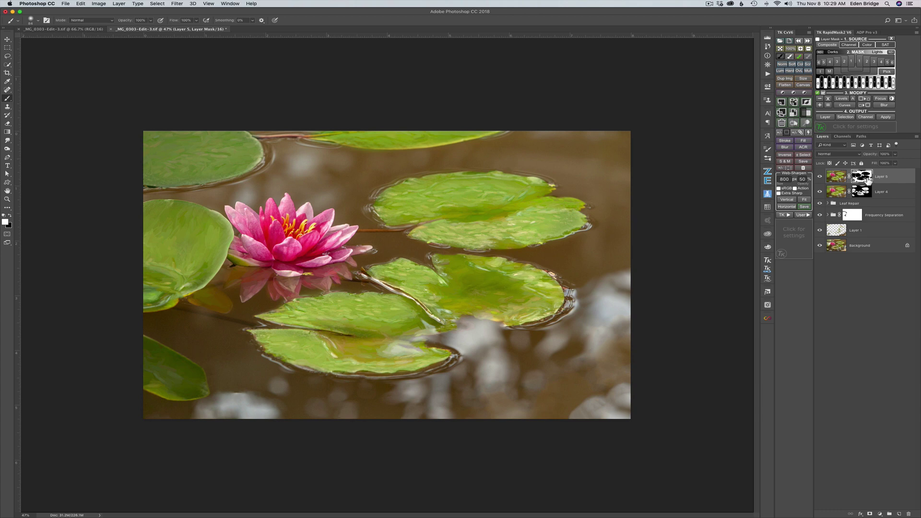
Smooth the water by applying a Gaussian Blur to Layer 5's image, with the radius raised slightly above the preset value.
left_click(838, 178)
left_click(177, 4)
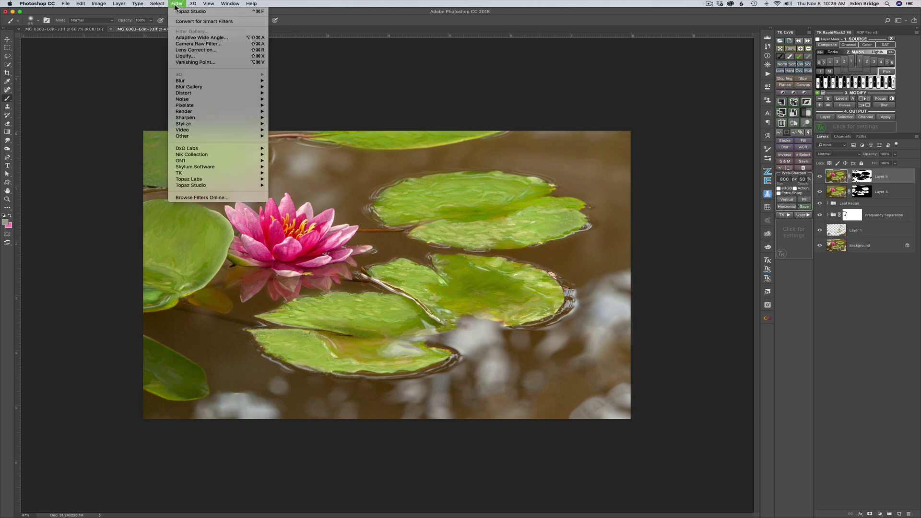
mouse_move(209, 81)
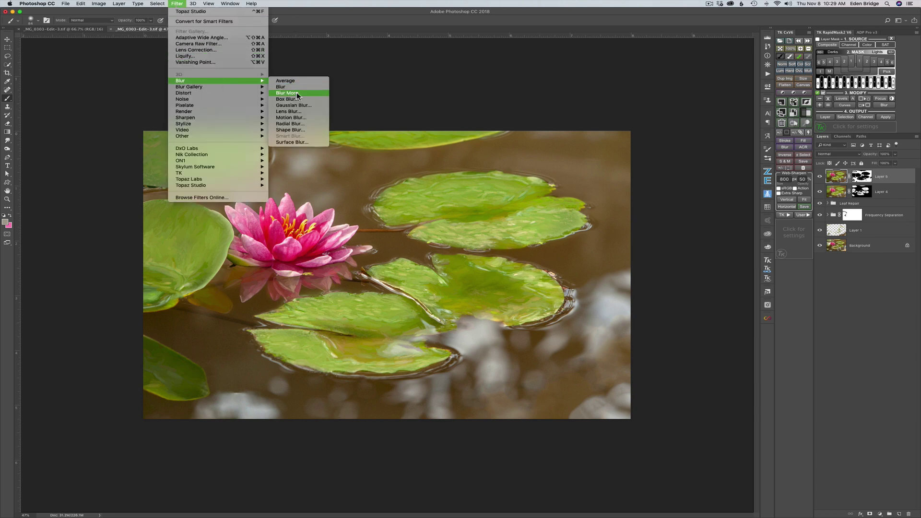
left_click(303, 105)
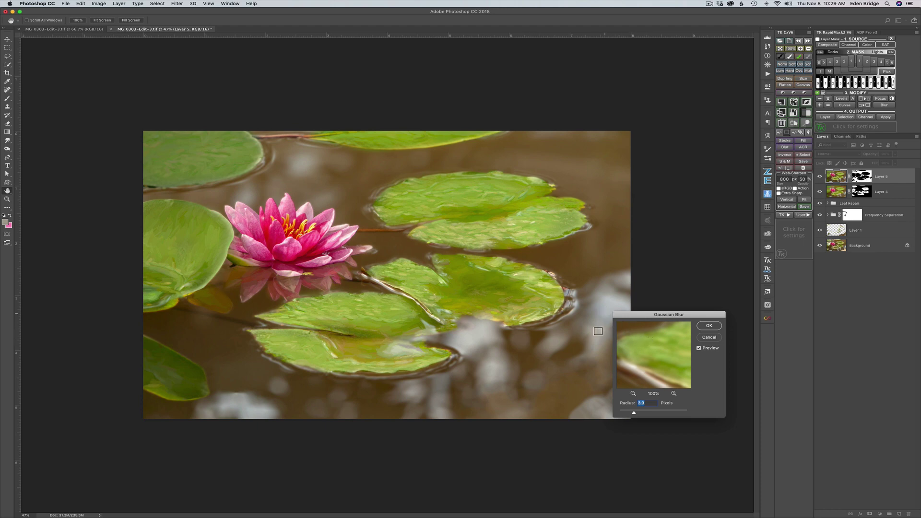
left_click_drag(634, 412, 637, 415)
left_click(711, 327)
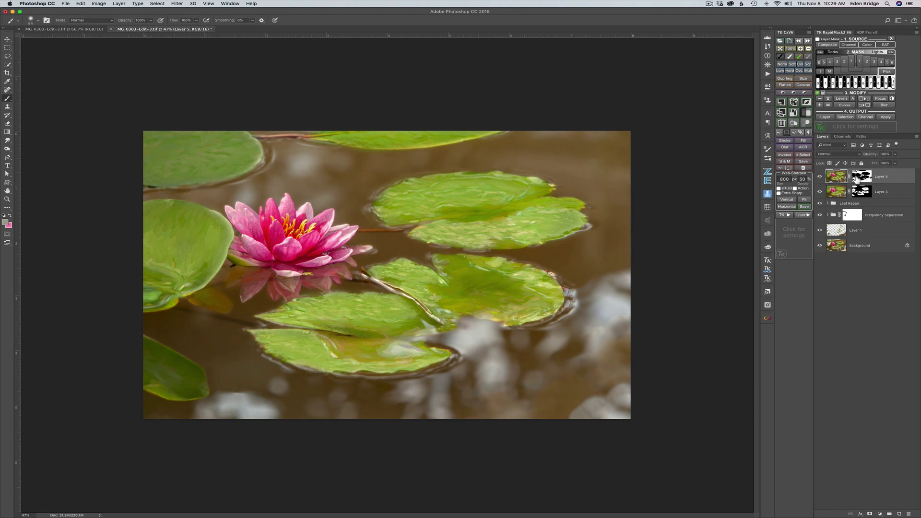
Paint black on Layer 5's mask over the lily pads to keep the blur off them.
left_click(862, 177)
left_click_drag(480, 159, 483, 160)
left_click_drag(175, 148, 190, 147)
mouse_move(174, 247)
left_mouse_down()
mouse_move(165, 246)
mouse_move(208, 236)
mouse_move(165, 282)
left_mouse_up()
left_click_drag(339, 313, 321, 316)
mouse_move(259, 333)
left_mouse_down()
mouse_move(443, 353)
mouse_move(389, 356)
mouse_move(402, 335)
mouse_move(460, 301)
mouse_move(512, 303)
mouse_move(524, 319)
mouse_move(549, 310)
mouse_move(558, 290)
mouse_move(537, 286)
left_mouse_up()
Paint white on Layer 5's mask over the petal reflections and the water beside the flower to extend the blur there.
mouse_move(251, 292)
left_mouse_down()
mouse_move(239, 282)
mouse_move(196, 304)
mouse_move(300, 291)
left_mouse_up()
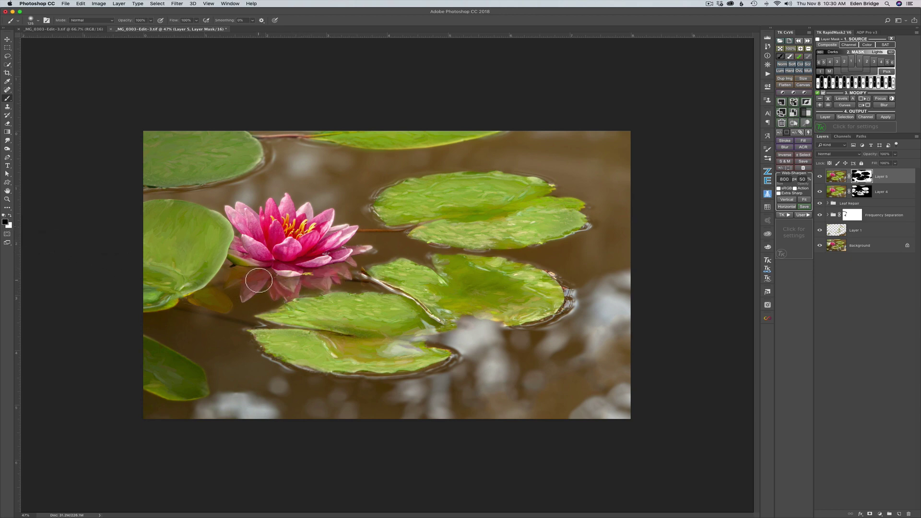
key("x")
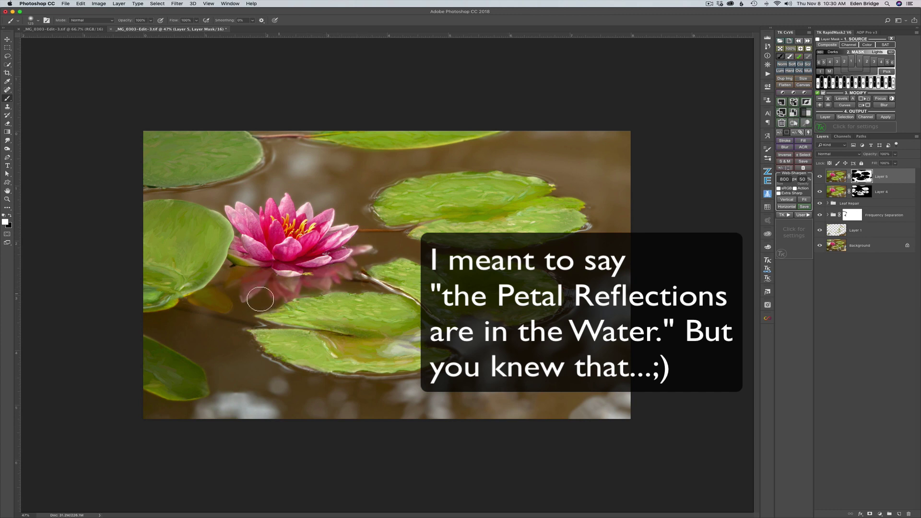
left_click_drag(363, 243, 357, 244)
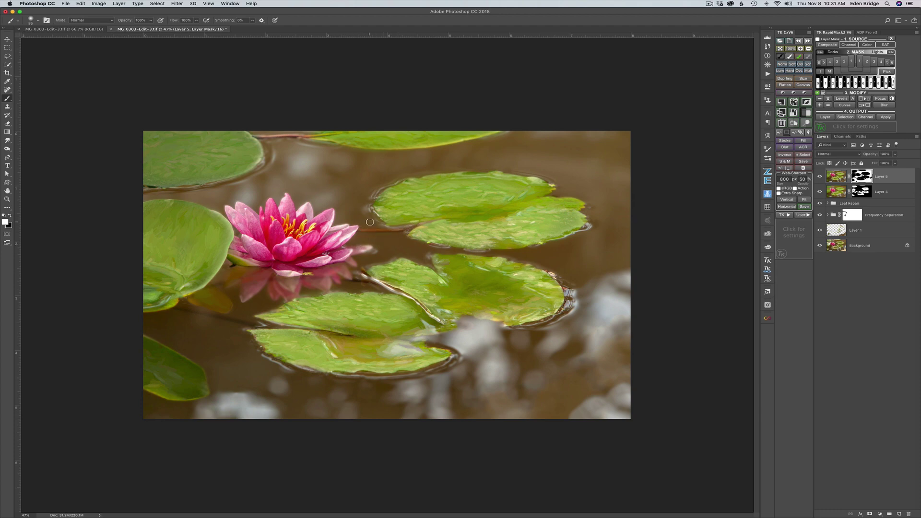
left_click_drag(369, 222, 370, 223)
key("x")
key("x")
Compare the photo with and without the water blur by toggling Layer 5's visibility.
left_click(820, 177)
left_click(820, 177)
left_click(820, 177)
left_click(820, 177)
left_click(820, 177)
left_click(820, 177)
left_click(820, 178)
left_click(820, 177)
left_click(820, 177)
left_click(820, 178)
Touch up Layer 5's mask over the flower's petals.
key("x")
left_click_drag(285, 212, 286, 211)
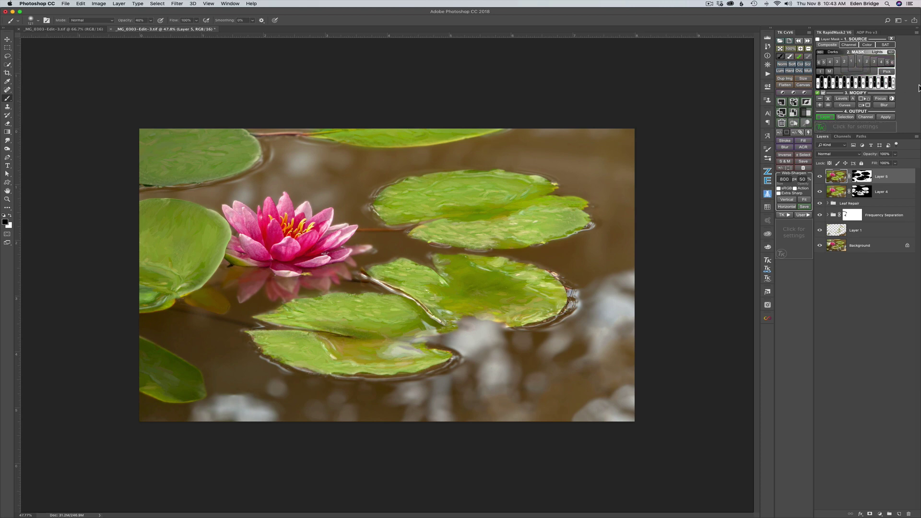
Generate a Darks-2 luminosity mask of the photo with RapidMask and expand its tonal range.
left_click(853, 64)
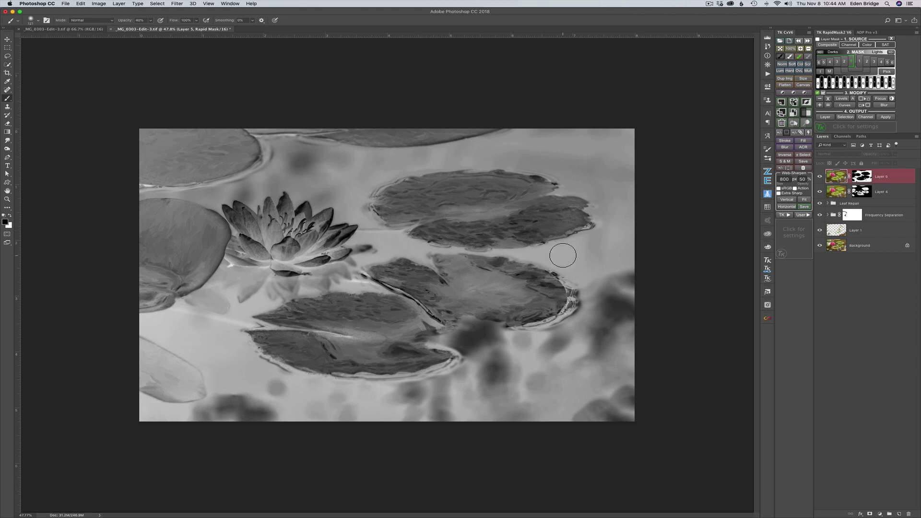
left_click(845, 61)
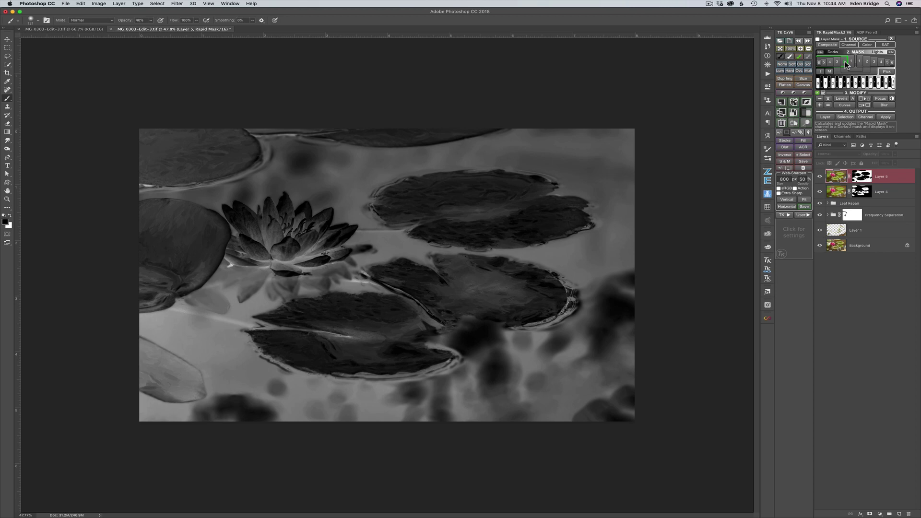
left_click(845, 62)
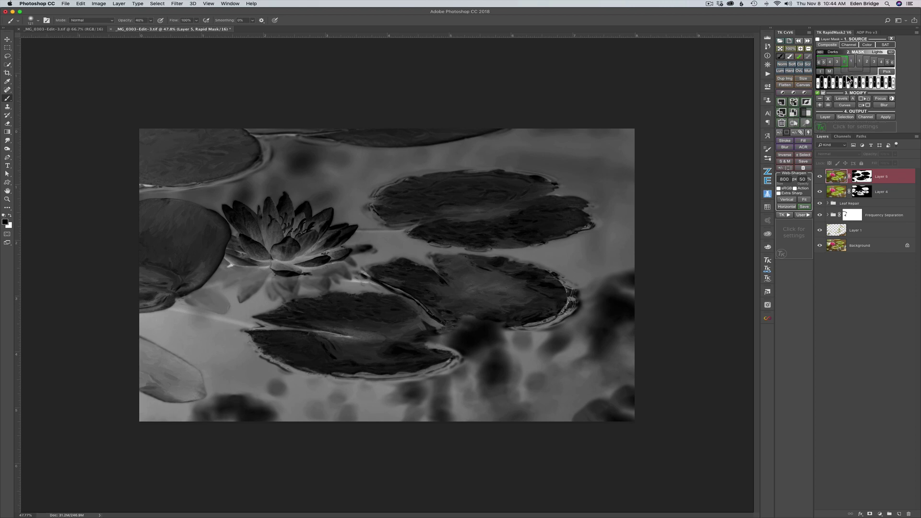
left_click(864, 105)
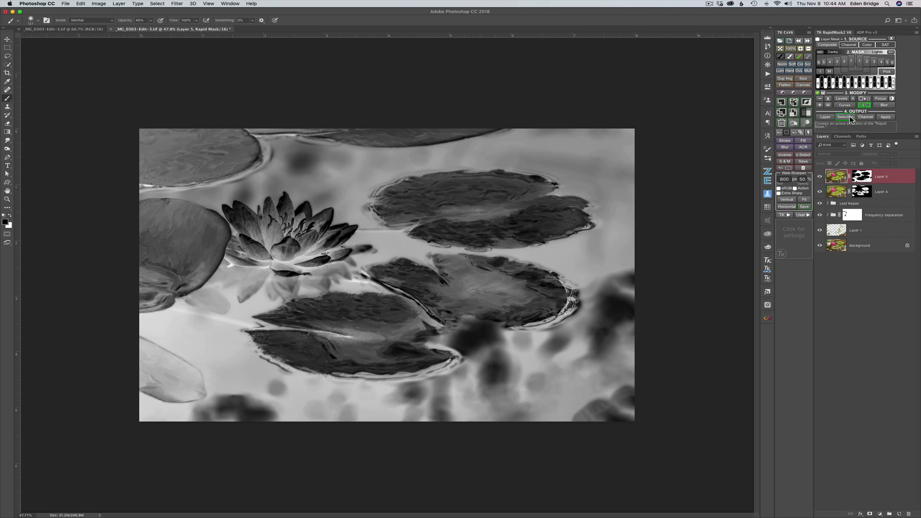
Raise the luminosity mask's contrast with Levels, setting input black to 60, midtones to 1.09, and lowering the white input.
left_click(839, 98)
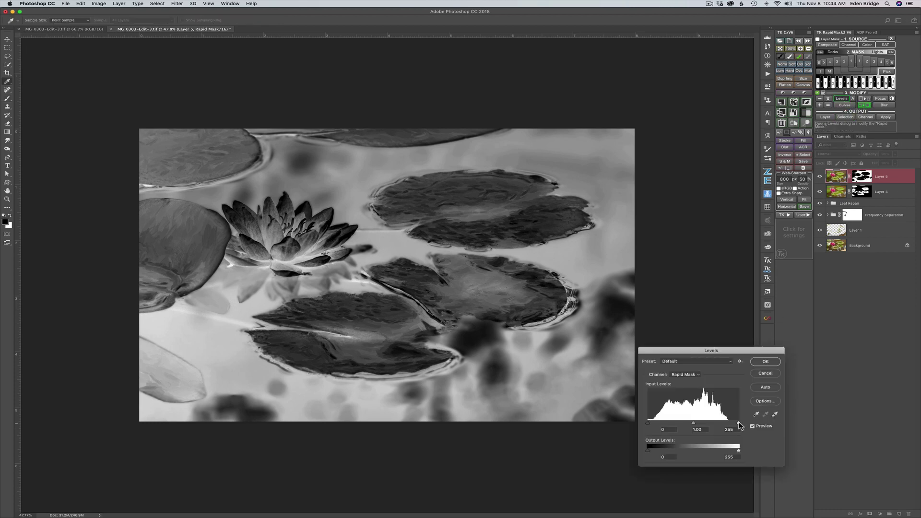
left_click_drag(738, 424, 727, 424)
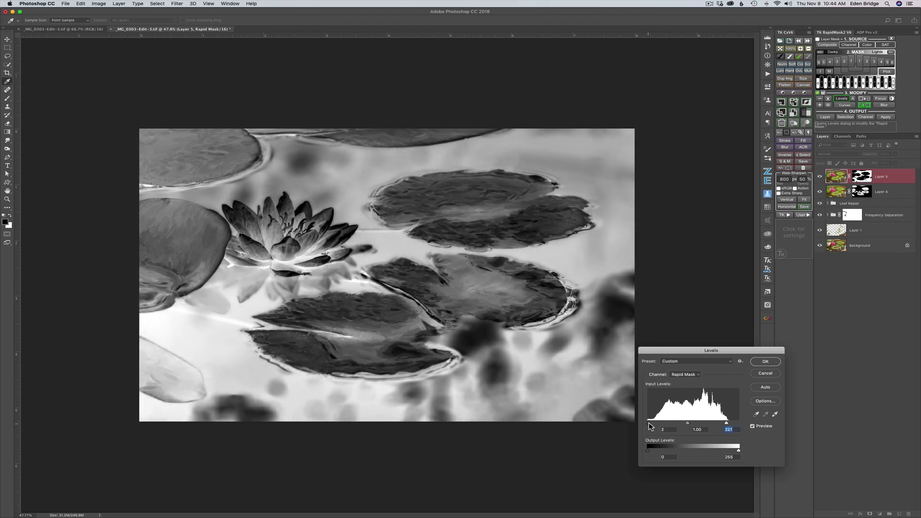
left_click_drag(648, 423, 669, 425)
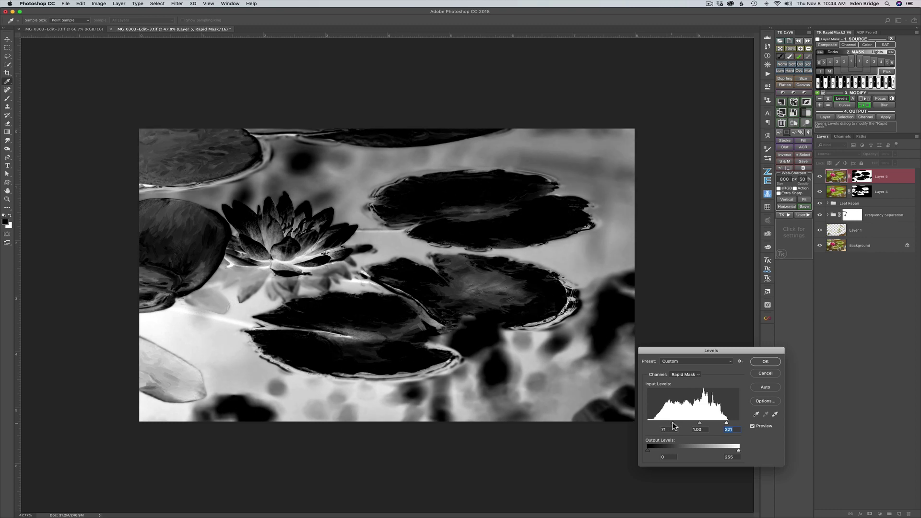
left_click_drag(674, 425, 728, 425)
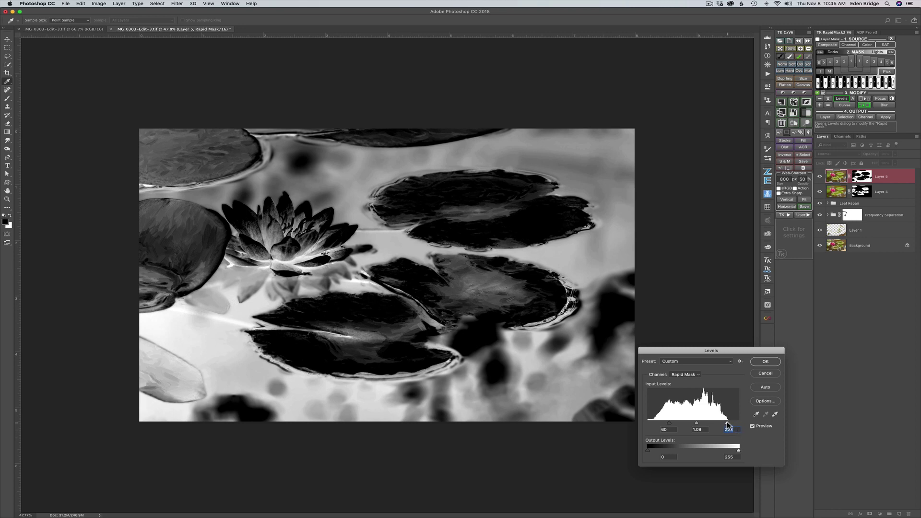
left_click_drag(726, 422, 725, 422)
left_click(765, 362)
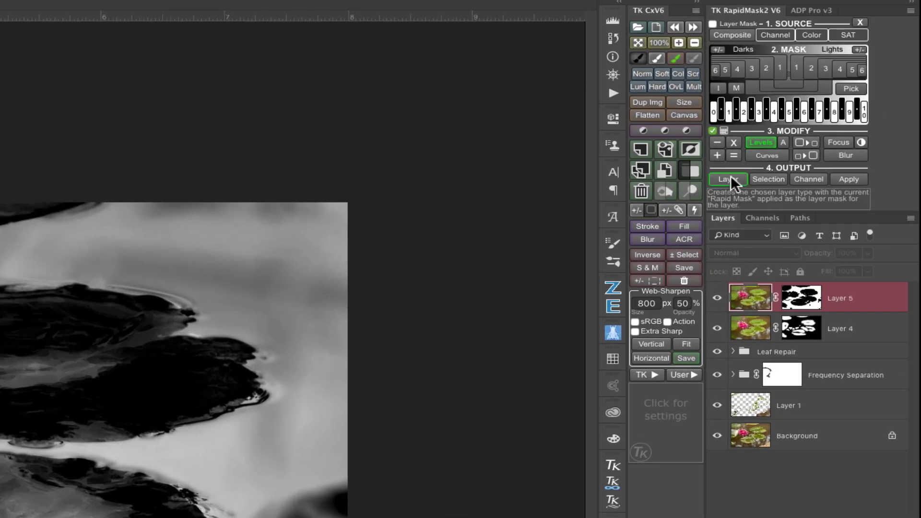
Output the mask as a Burn layer and paint black over the upper, middle and lower lily pads to darken their shadows.
left_click(730, 178)
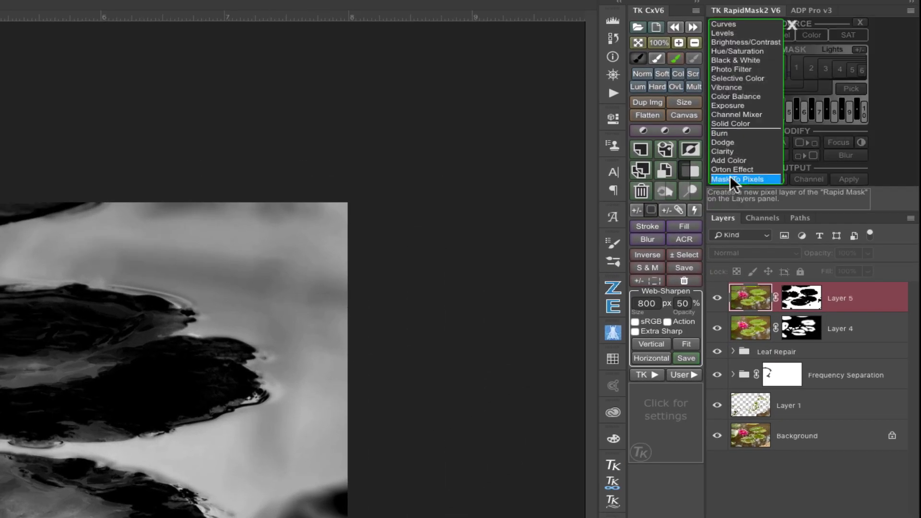
left_click(725, 134)
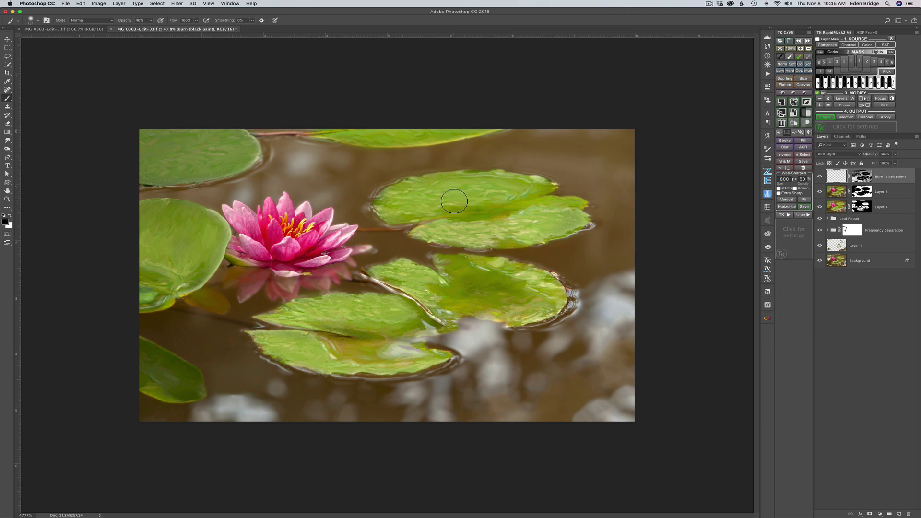
mouse_move(455, 201)
left_mouse_down()
mouse_move(533, 192)
mouse_move(460, 186)
mouse_move(434, 198)
mouse_move(476, 193)
mouse_move(383, 207)
mouse_move(472, 219)
mouse_move(442, 225)
mouse_move(565, 221)
mouse_move(502, 225)
mouse_move(568, 216)
mouse_move(519, 208)
mouse_move(568, 210)
mouse_move(492, 212)
mouse_move(528, 224)
mouse_move(456, 228)
mouse_move(523, 229)
mouse_move(483, 234)
mouse_move(442, 220)
mouse_move(430, 199)
mouse_move(392, 198)
mouse_move(509, 187)
left_mouse_up()
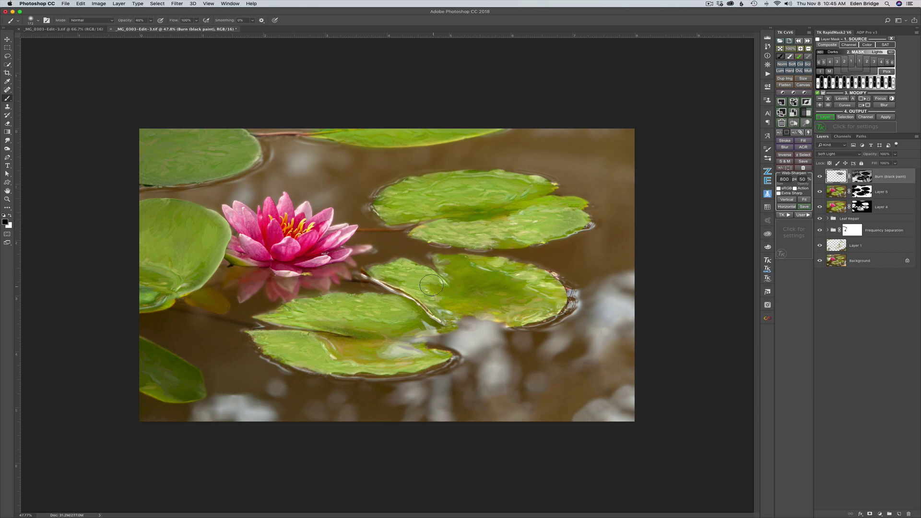
mouse_move(434, 286)
left_mouse_down()
mouse_move(459, 307)
mouse_move(494, 284)
mouse_move(466, 262)
mouse_move(527, 279)
mouse_move(541, 283)
mouse_move(544, 308)
mouse_move(526, 303)
mouse_move(540, 313)
mouse_move(530, 316)
mouse_move(558, 304)
mouse_move(548, 310)
mouse_move(552, 289)
mouse_move(559, 304)
mouse_move(543, 294)
mouse_move(554, 302)
mouse_move(544, 311)
mouse_move(562, 303)
mouse_move(544, 322)
left_mouse_up()
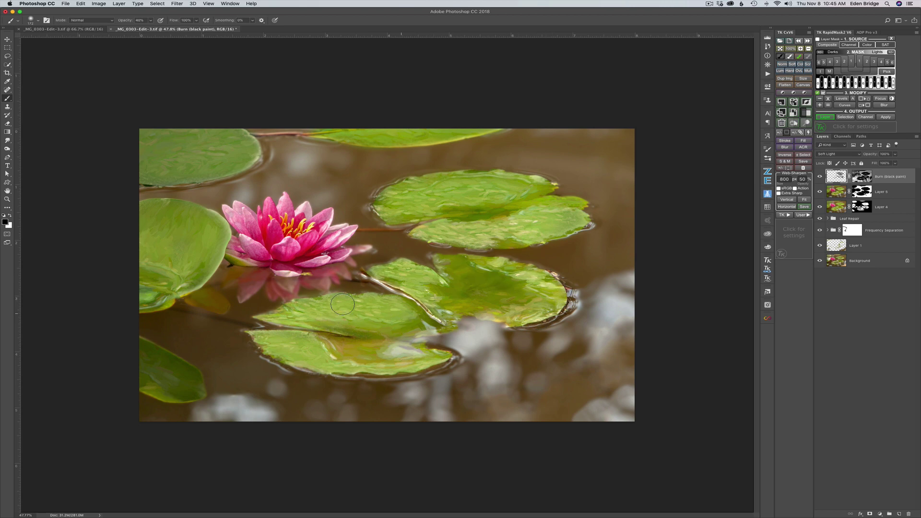
mouse_move(318, 316)
left_mouse_down()
mouse_move(289, 318)
mouse_move(378, 345)
mouse_move(291, 337)
mouse_move(326, 354)
mouse_move(308, 354)
mouse_move(288, 342)
mouse_move(388, 359)
mouse_move(349, 357)
mouse_move(387, 360)
mouse_move(361, 367)
mouse_move(443, 357)
mouse_move(327, 358)
mouse_move(279, 342)
left_mouse_up()
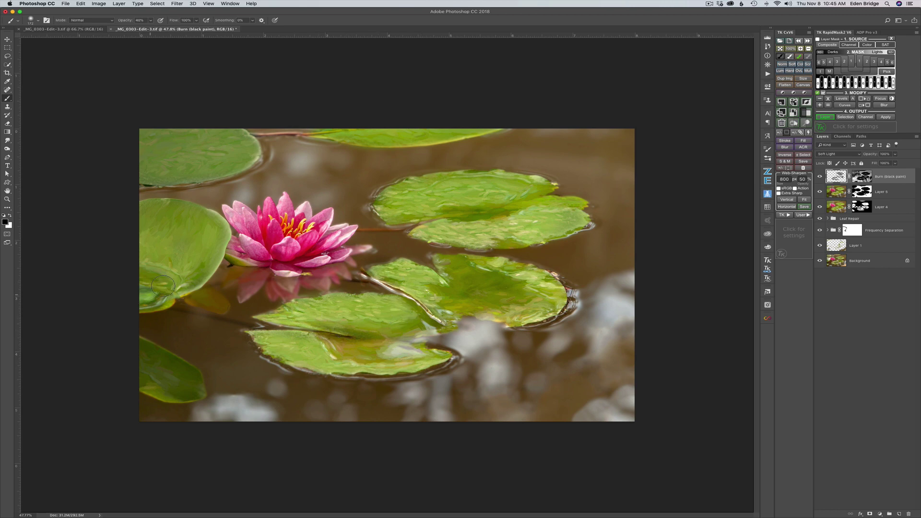
Burn the shadows of the large lily pad beside the flower and the dark pad below it with black paint.
mouse_move(163, 287)
left_mouse_down()
mouse_move(151, 267)
mouse_move(150, 280)
mouse_move(193, 269)
mouse_move(188, 276)
mouse_move(215, 235)
mouse_move(209, 245)
mouse_move(201, 227)
mouse_move(167, 213)
left_mouse_up()
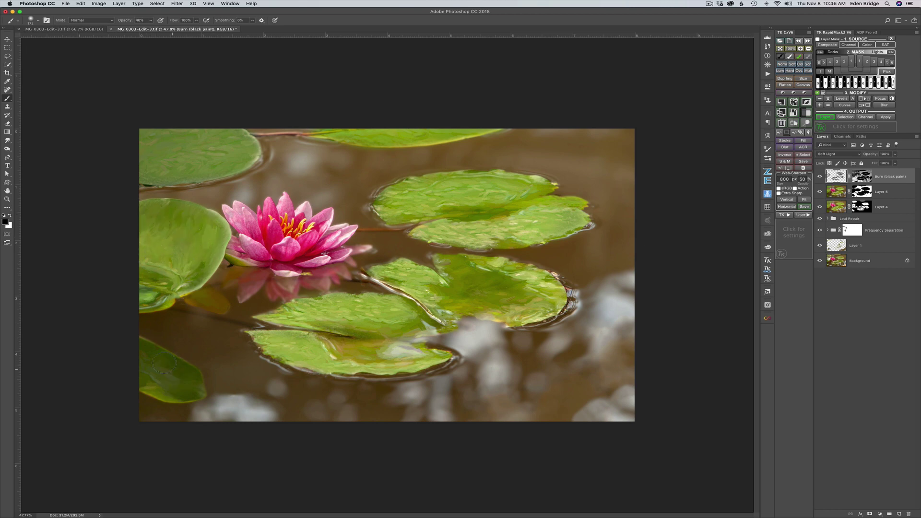
mouse_move(163, 364)
left_mouse_down()
mouse_move(182, 385)
mouse_move(122, 346)
mouse_move(187, 391)
mouse_move(155, 361)
mouse_move(164, 392)
mouse_move(116, 375)
mouse_move(169, 398)
mouse_move(158, 373)
mouse_move(160, 382)
mouse_move(196, 379)
mouse_move(126, 350)
mouse_move(150, 370)
mouse_move(170, 367)
mouse_move(144, 351)
mouse_move(189, 374)
mouse_move(155, 374)
mouse_move(179, 391)
mouse_move(143, 386)
left_mouse_up()
key("e")
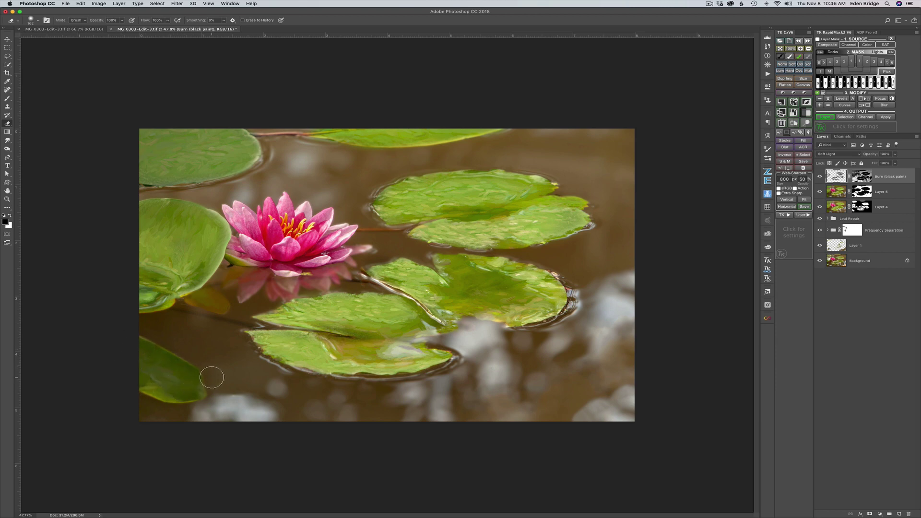
key("b")
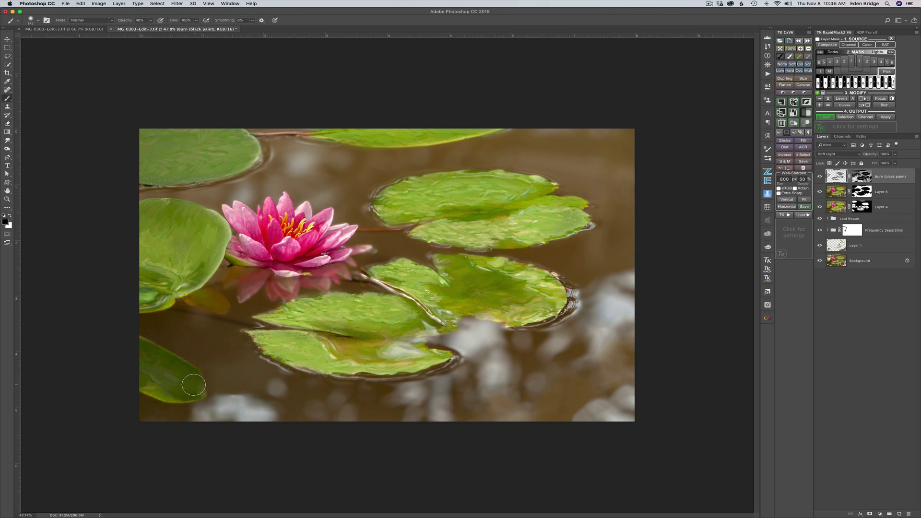
mouse_move(196, 385)
left_mouse_down()
mouse_move(130, 346)
mouse_move(164, 383)
mouse_move(188, 390)
left_mouse_up()
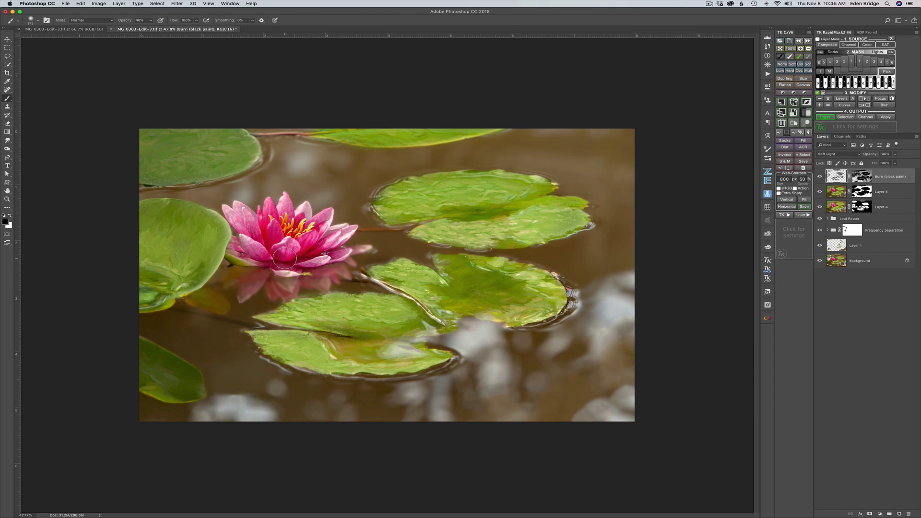
Burn the flower's lower petals with black paint at 20% brush opacity.
key("2")
left_click_drag(292, 264, 325, 246)
Compare the photo with and without the Burn layer, and reduce that layer's opacity to 89%.
left_click(819, 177)
left_click(819, 177)
left_click(819, 178)
left_click(820, 178)
left_click(820, 177)
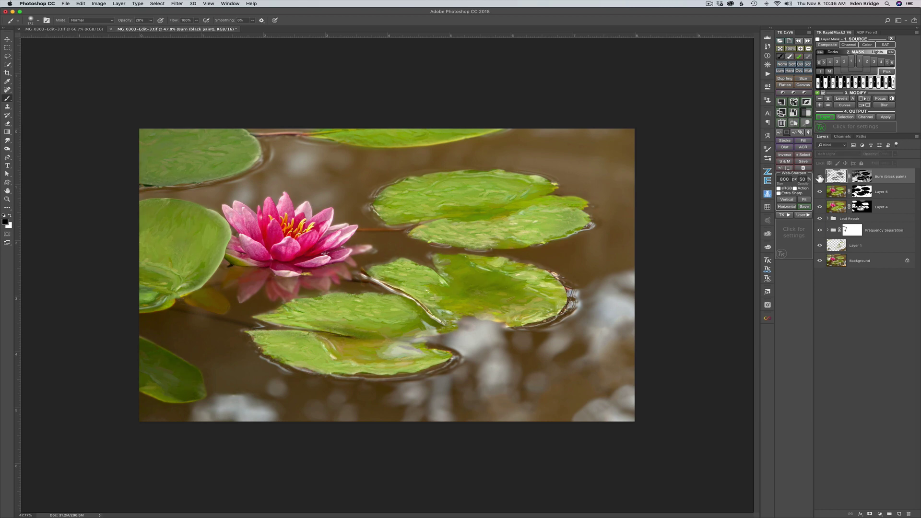
left_click(819, 177)
left_click(820, 178)
left_click(819, 178)
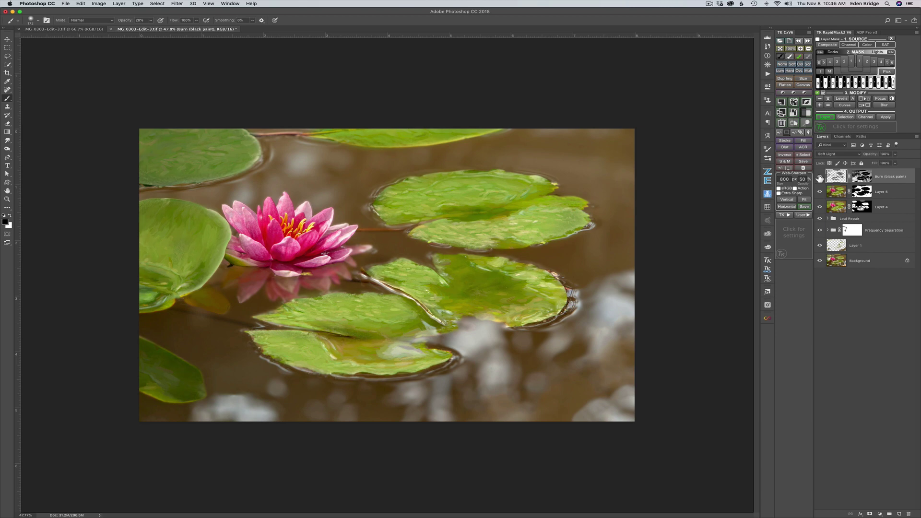
left_click(819, 177)
left_click(819, 178)
mouse_move(869, 156)
left_mouse_down()
mouse_move(712, 142)
mouse_move(742, 144)
left_mouse_up()
left_click_drag(740, 145, 746, 144)
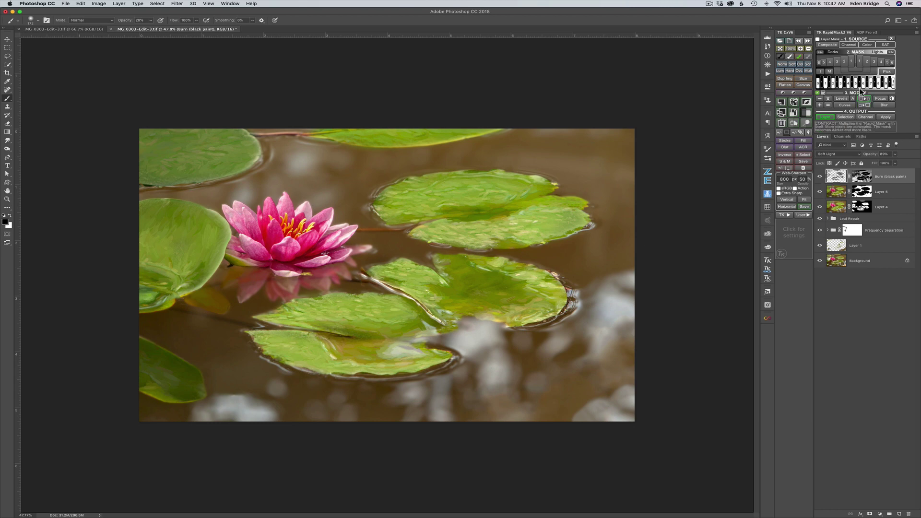
Preview the Lights-1 to Lights-4 luminosity masks and select Lights-3.
left_click(860, 62)
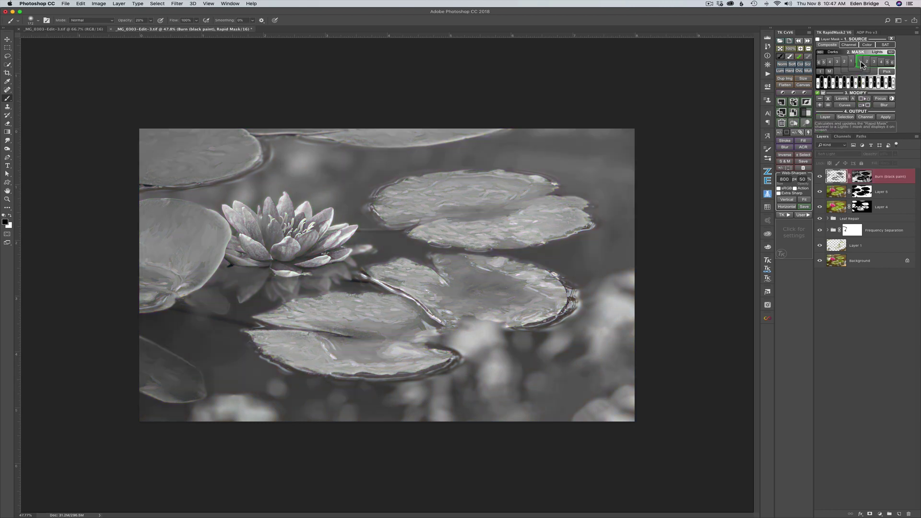
left_click(868, 63)
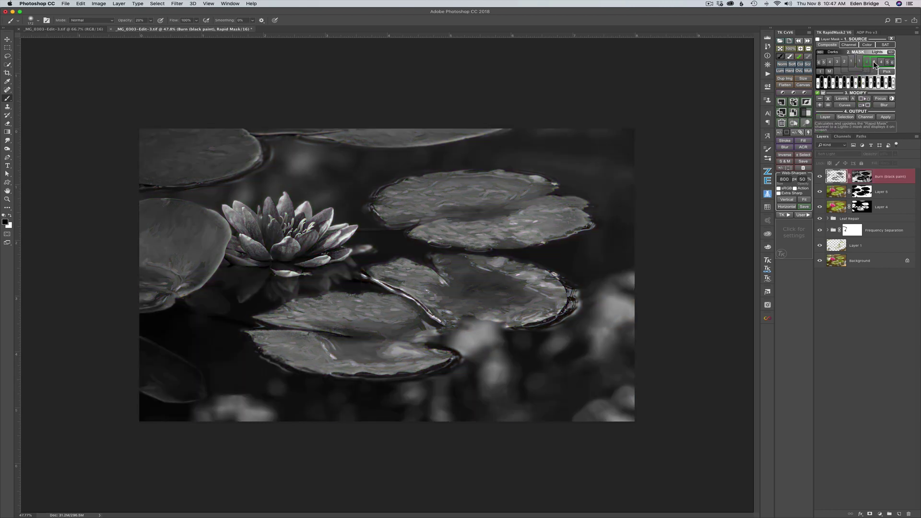
left_click(873, 62)
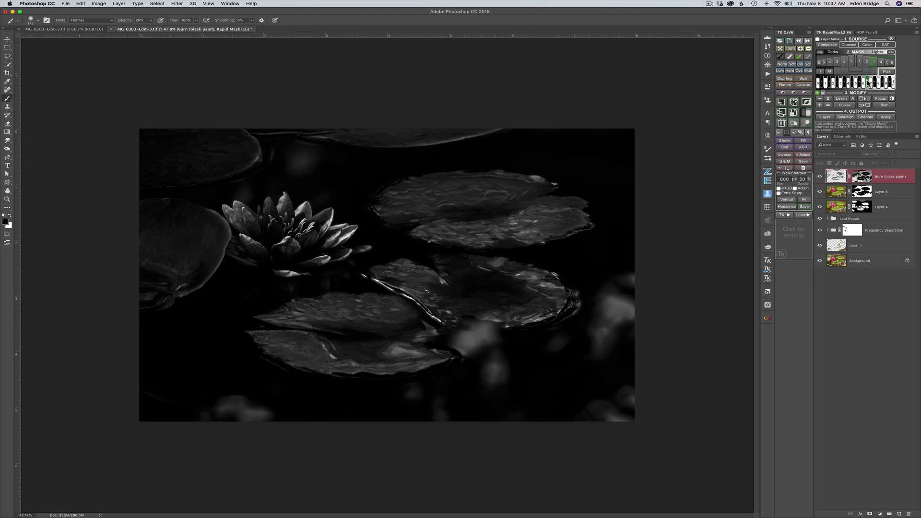
left_click(882, 62)
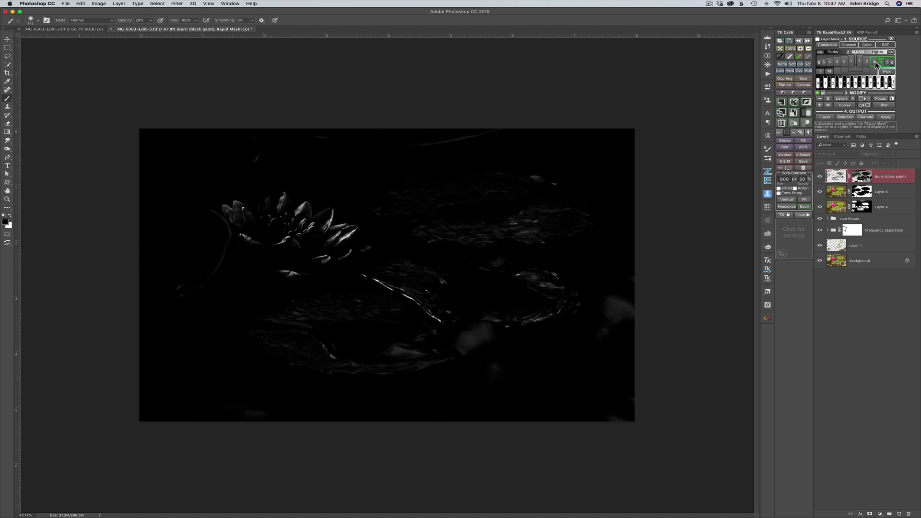
left_click(875, 63)
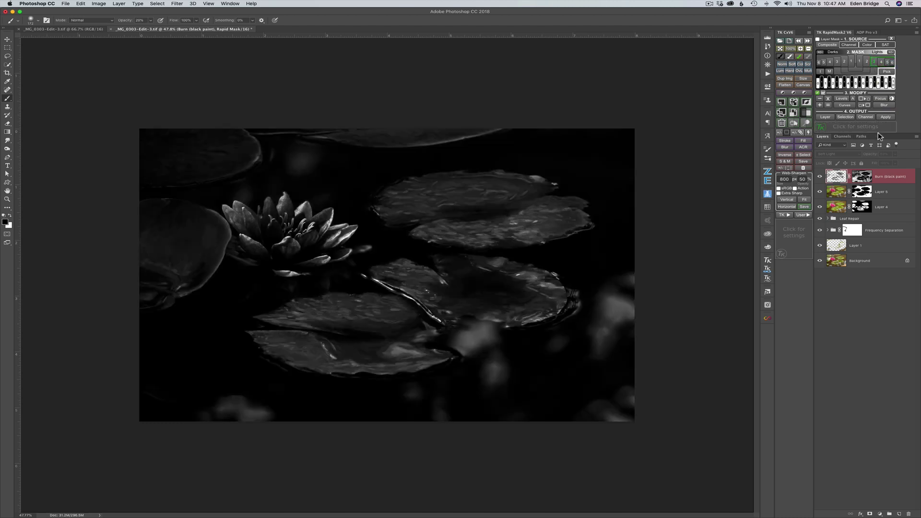
Output the mask as a Dodge layer and paint white over the flower's petals to brighten their highlights.
left_click(827, 116)
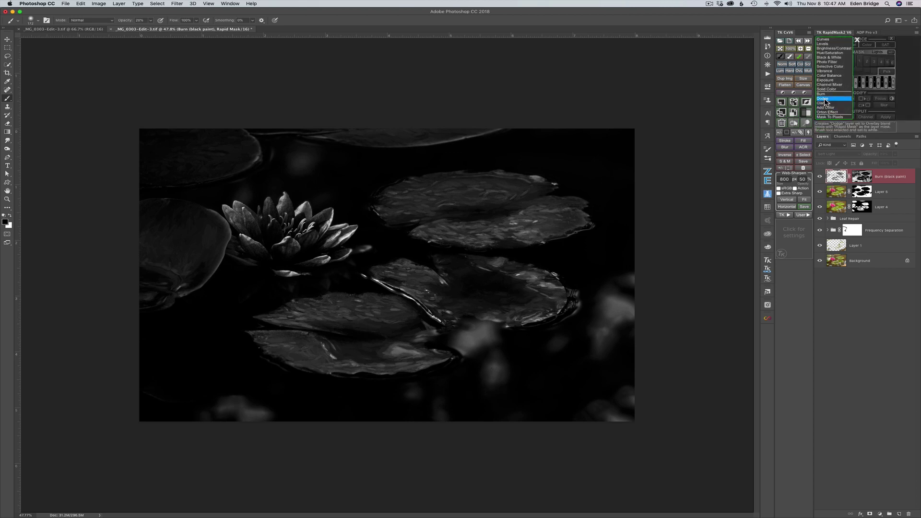
left_click(825, 99)
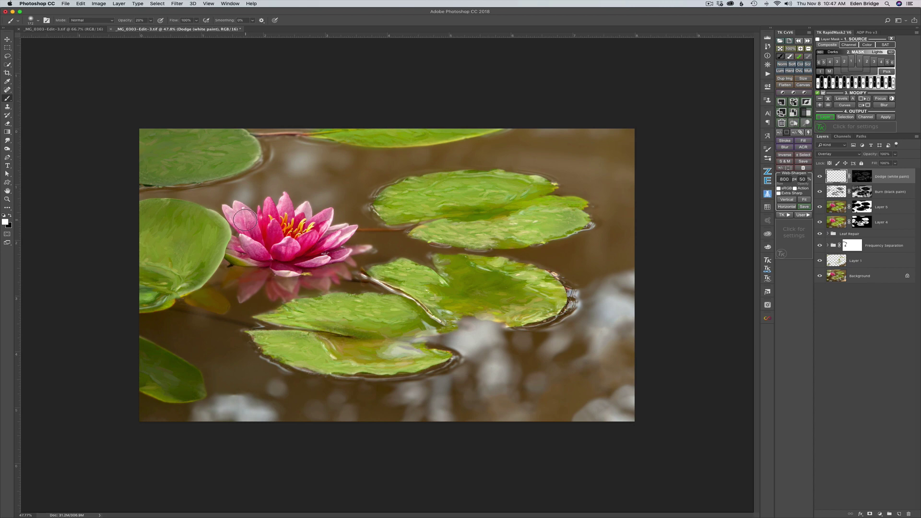
left_click_drag(245, 219, 244, 220)
mouse_move(265, 224)
left_mouse_down()
mouse_move(327, 217)
mouse_move(312, 234)
mouse_move(340, 239)
mouse_move(296, 268)
mouse_move(279, 266)
mouse_move(286, 290)
mouse_move(238, 293)
mouse_move(273, 279)
mouse_move(284, 288)
mouse_move(293, 278)
mouse_move(317, 282)
mouse_move(319, 271)
mouse_move(330, 279)
mouse_move(361, 247)
mouse_move(334, 253)
mouse_move(344, 230)
mouse_move(321, 240)
mouse_move(337, 236)
mouse_move(303, 214)
mouse_move(311, 219)
mouse_move(289, 231)
mouse_move(275, 218)
mouse_move(272, 232)
mouse_move(267, 211)
mouse_move(261, 244)
left_mouse_up()
Compare the flower with and without the Dodge layer.
left_click(820, 177)
left_click(820, 177)
left_click(820, 177)
left_click(819, 176)
left_click(820, 176)
left_click(820, 176)
left_click(820, 177)
left_click(820, 177)
left_click(820, 176)
left_click(820, 177)
left_click(820, 176)
left_click(820, 176)
left_click(820, 176)
left_click(820, 177)
Group all layers above the Background and name the group Edit.
left_click(906, 263, "shift")
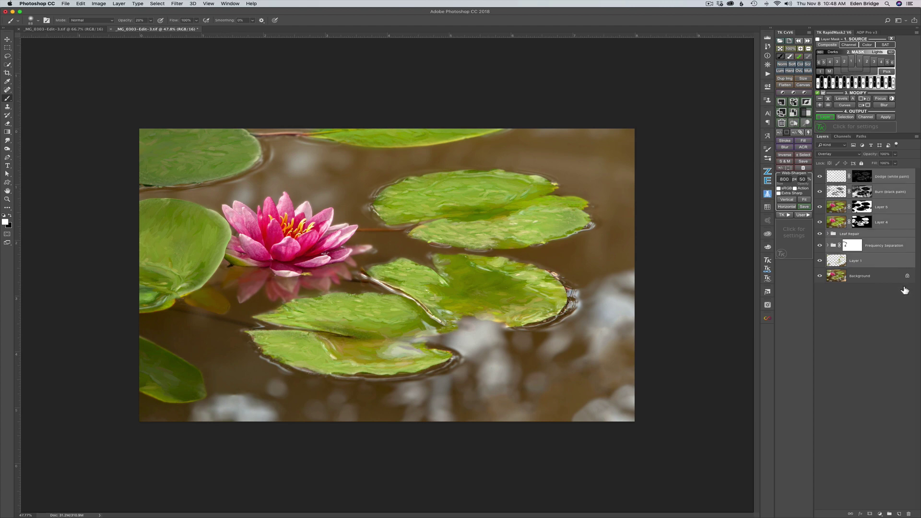
left_click(890, 514)
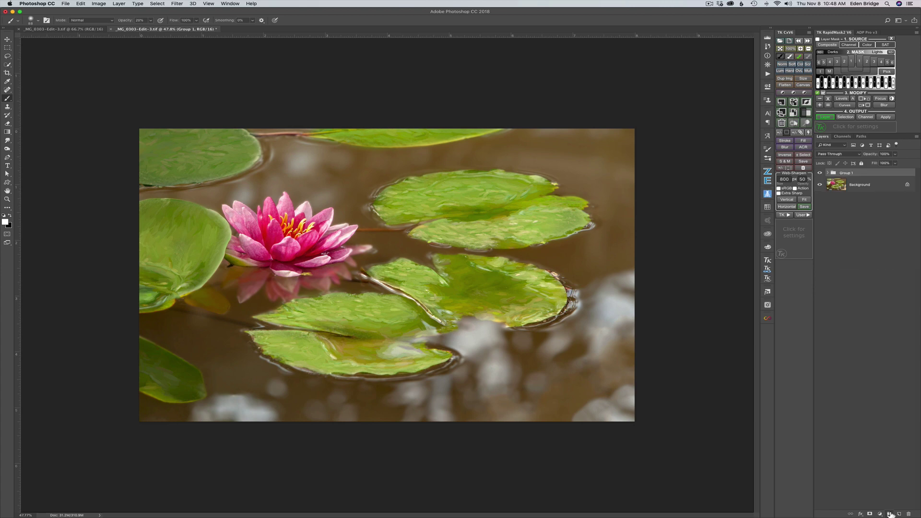
double_click(850, 173)
type("Edit")
key("Return")
Compare the edited photo with the original by toggling the Edit group's visibility.
left_click(820, 173)
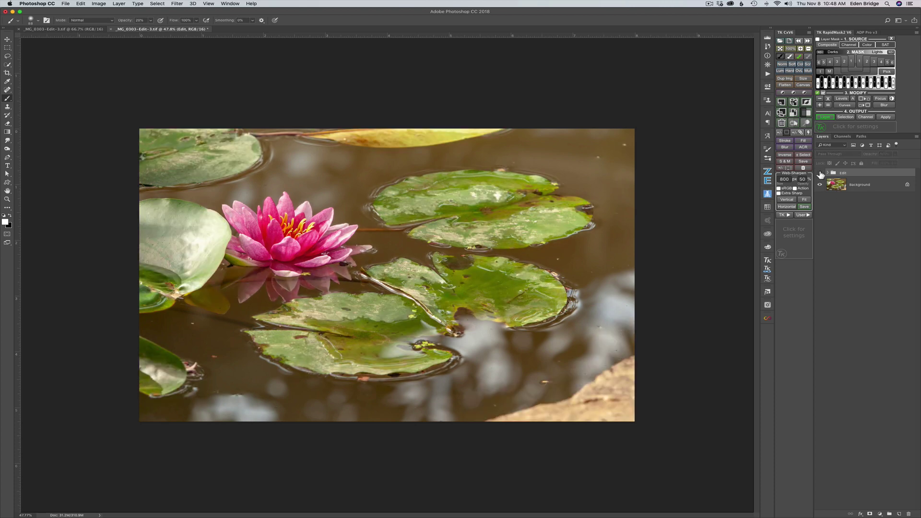
left_click(820, 173)
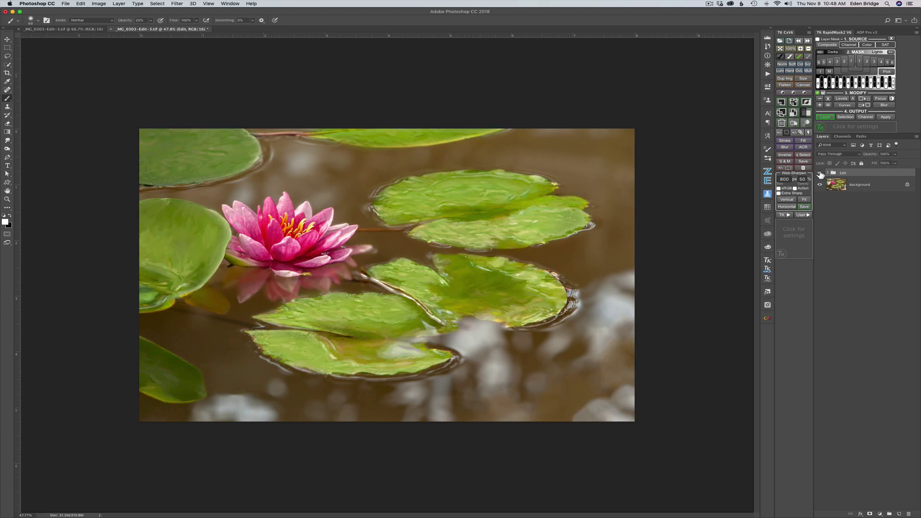
left_click(820, 173)
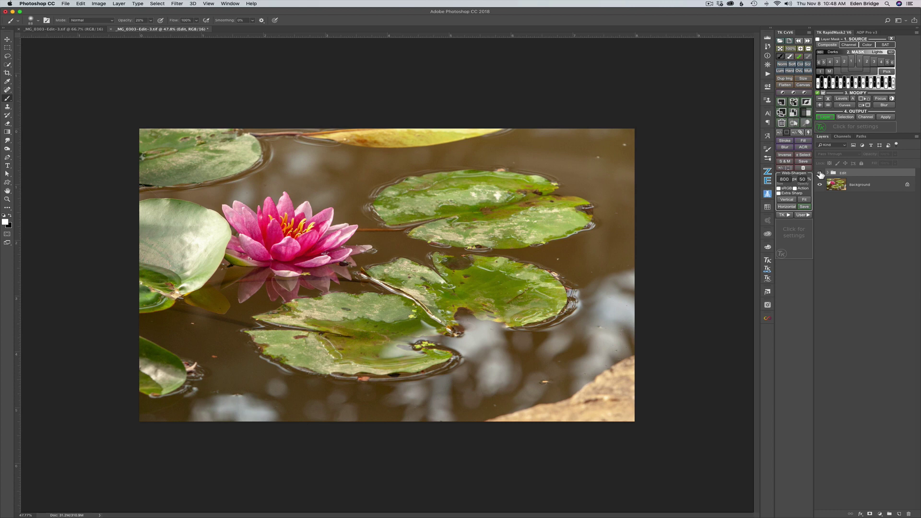
left_click(820, 173)
left_click(820, 173)
left_click(820, 173)
left_click(820, 173)
left_click(820, 173)
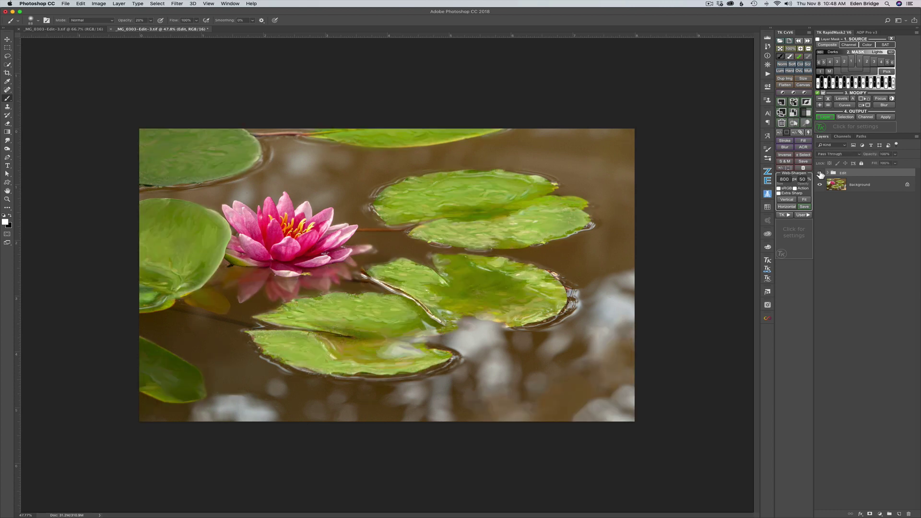
left_click(820, 173)
left_click(820, 173)
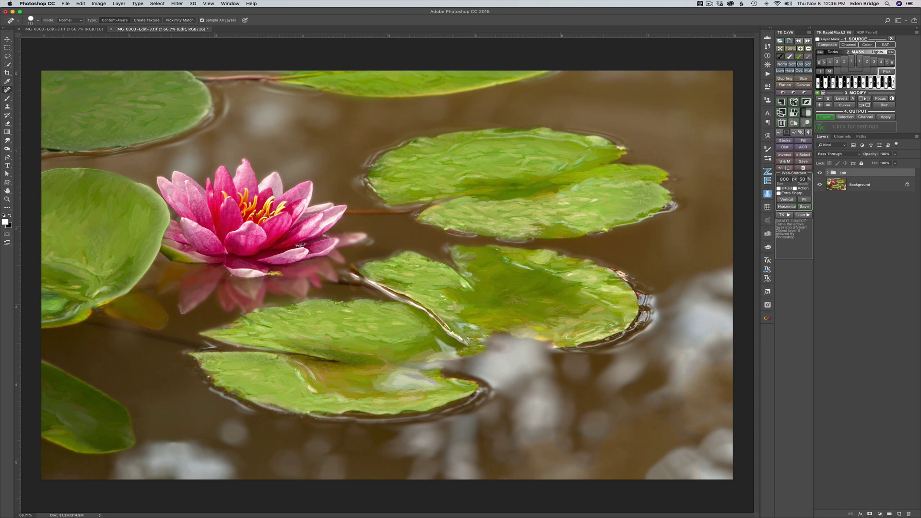
Merge the visible layers into a new layer above the Edit group, and enable Preserve Details 2.0 resampling in Image Size.
left_click(794, 102)
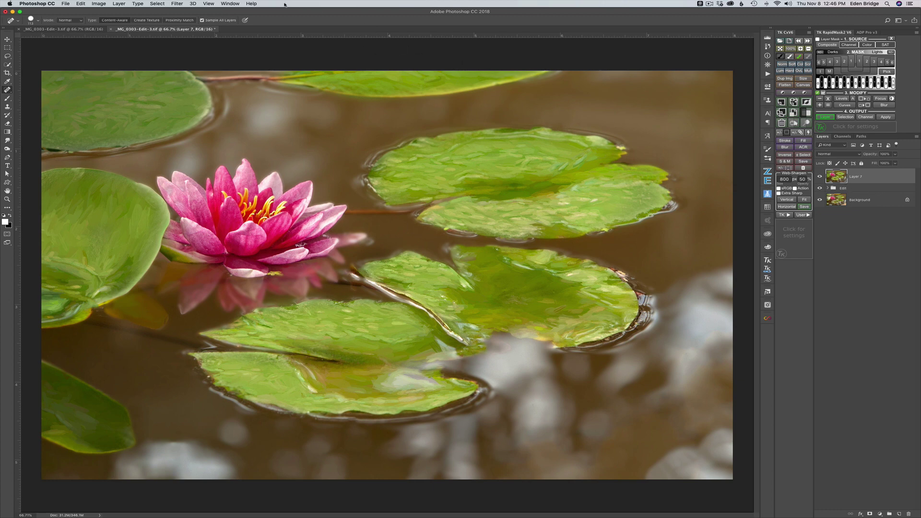
left_click(98, 4)
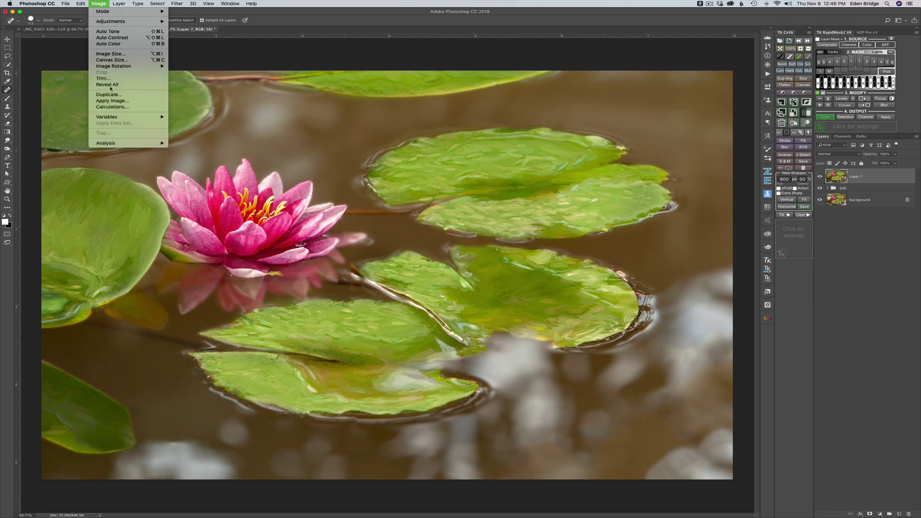
left_click(116, 54)
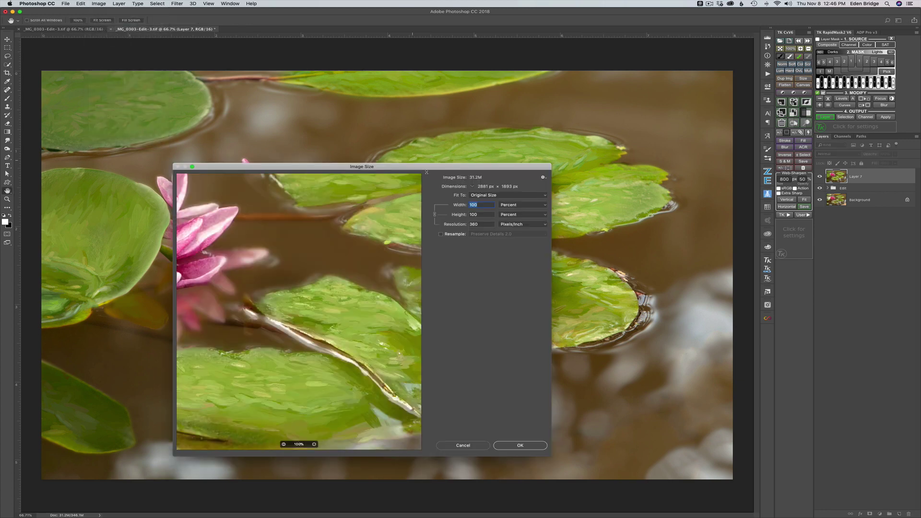
left_click(441, 234)
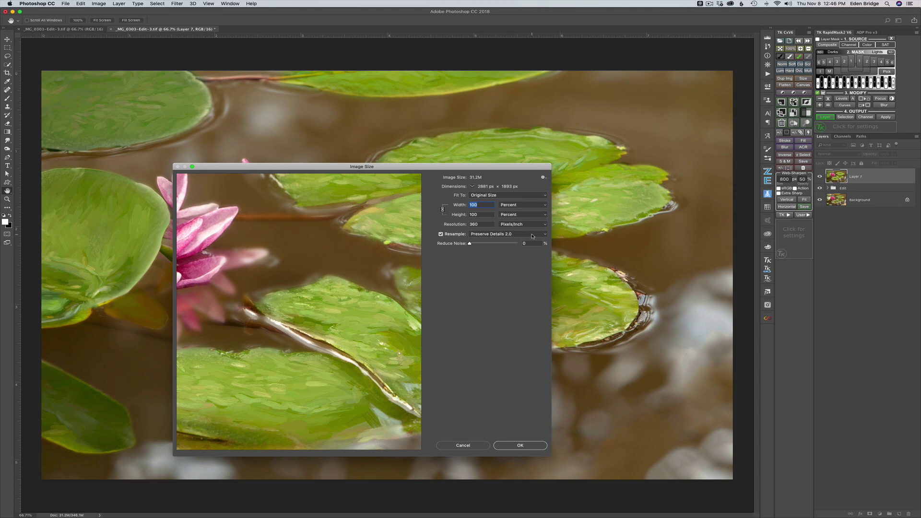
left_click(545, 235)
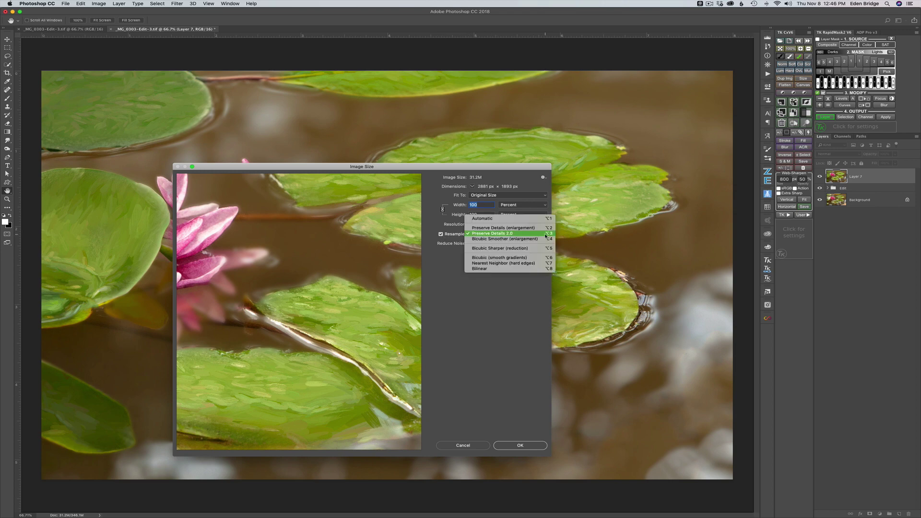
left_click(501, 234)
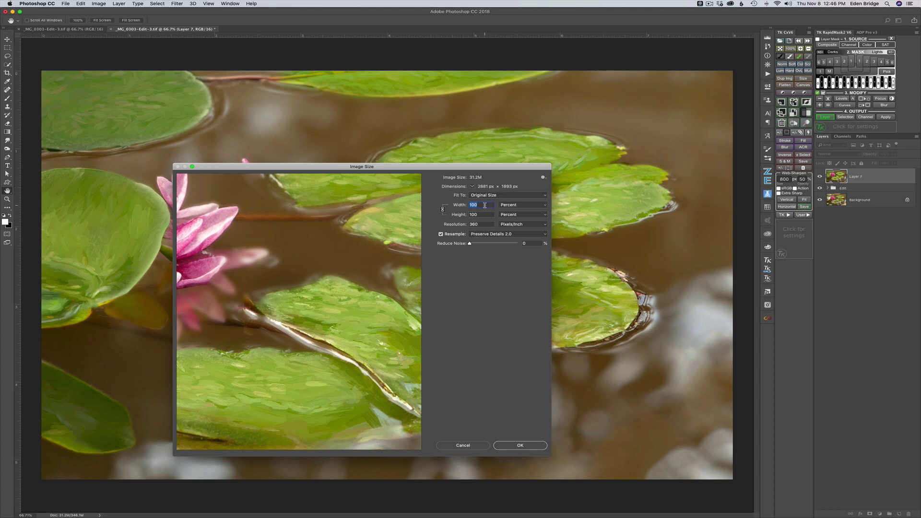
Set the image width to 200 percent and show the resulting dimensions in inches.
left_click(522, 207)
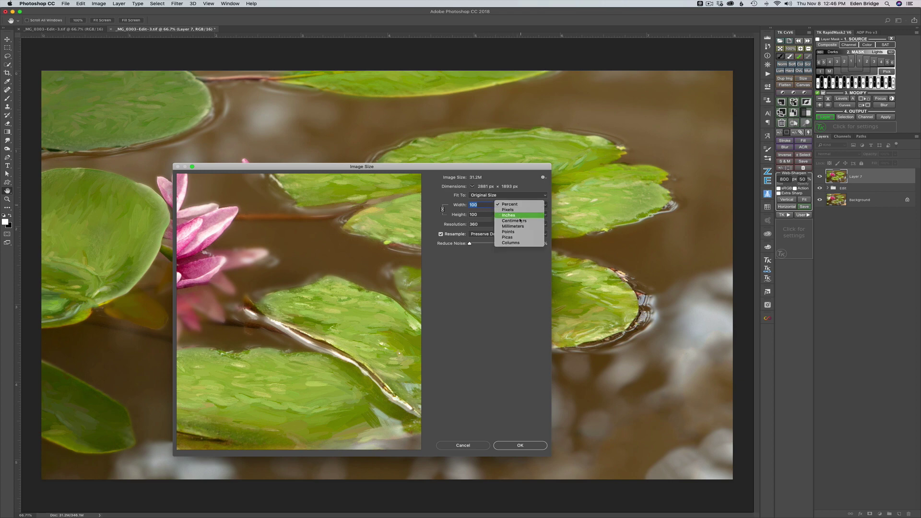
left_click(448, 201)
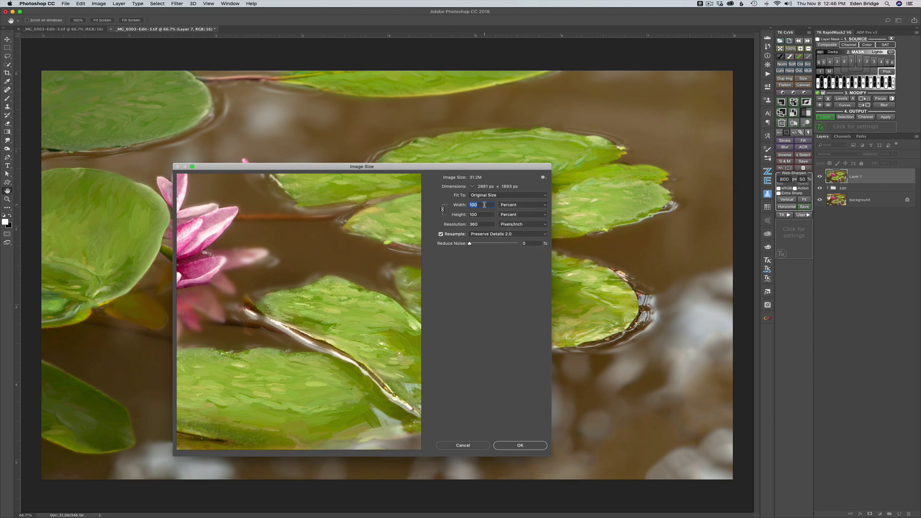
type("200")
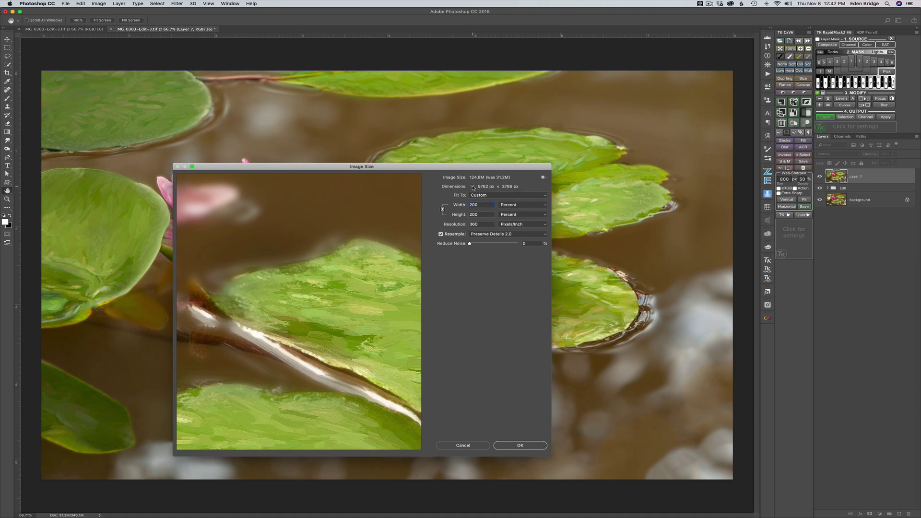
left_click(476, 187)
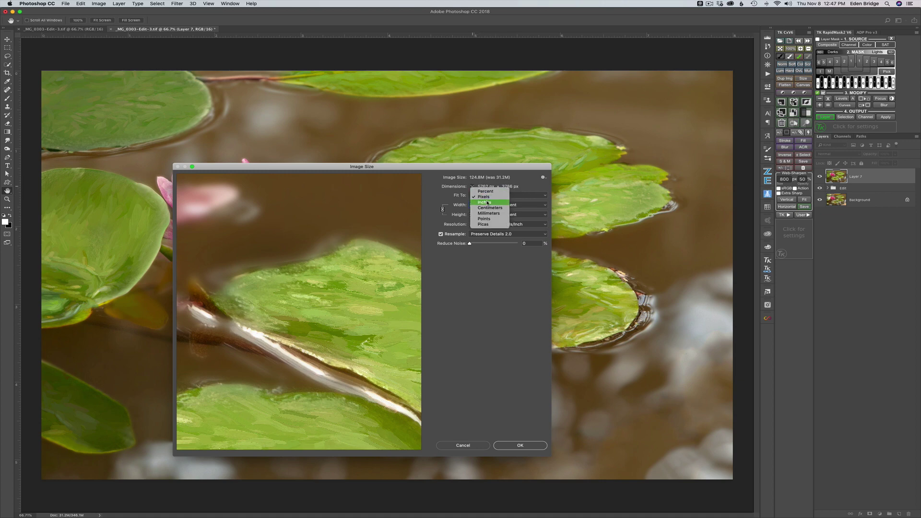
left_click(485, 202)
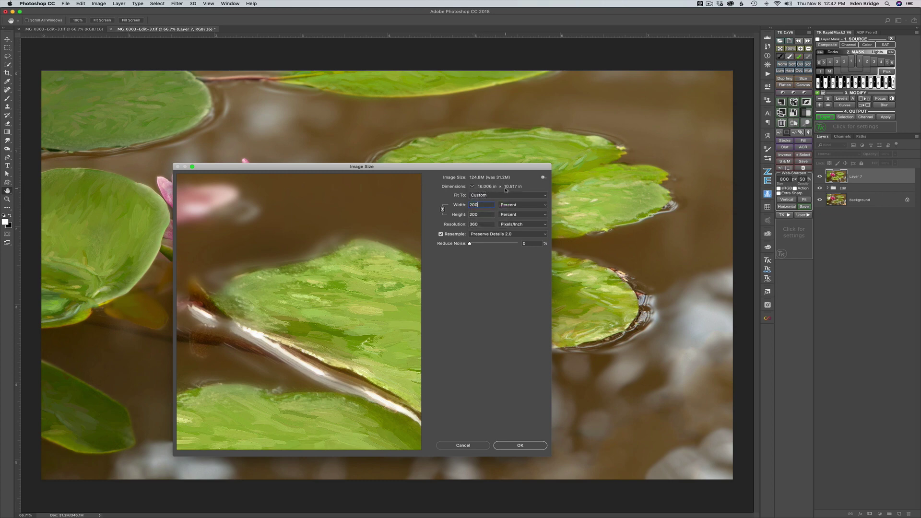
Set the width to 300 percent, apply the enlargement, and fit the whole image in view.
double_click(482, 205)
type("300")
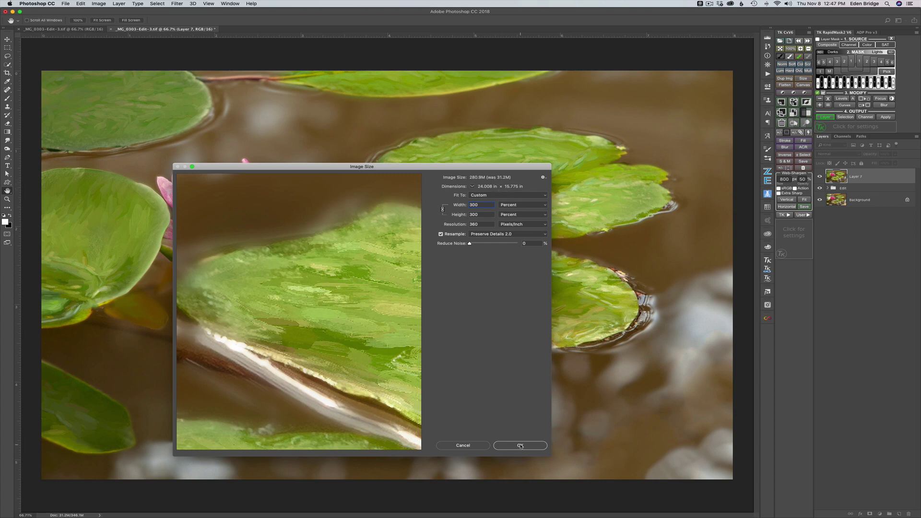
mouse_move(328, 216)
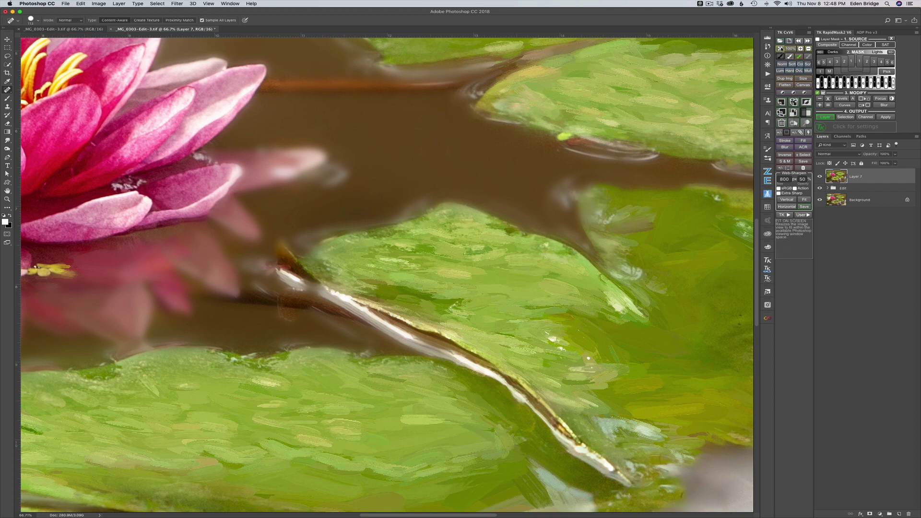
left_click(780, 49)
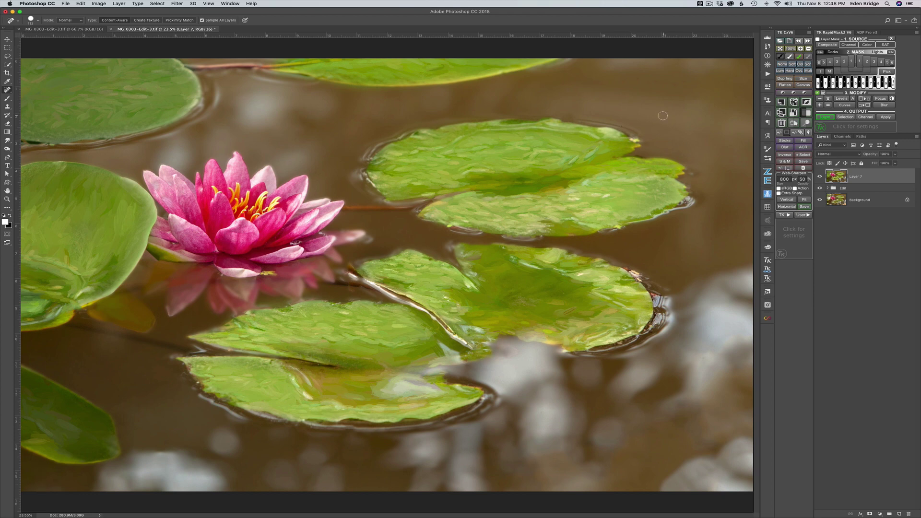
scroll(599, 129, "down", 5)
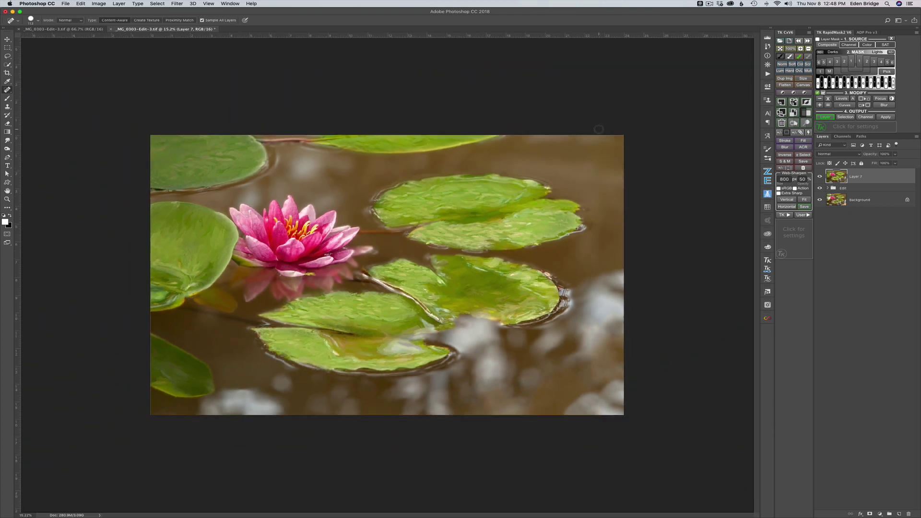
scroll(599, 129, "up", 3)
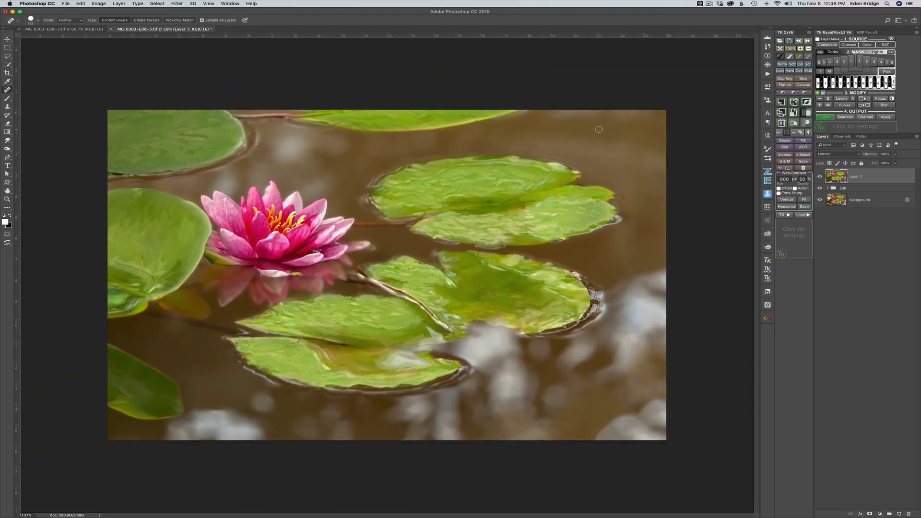